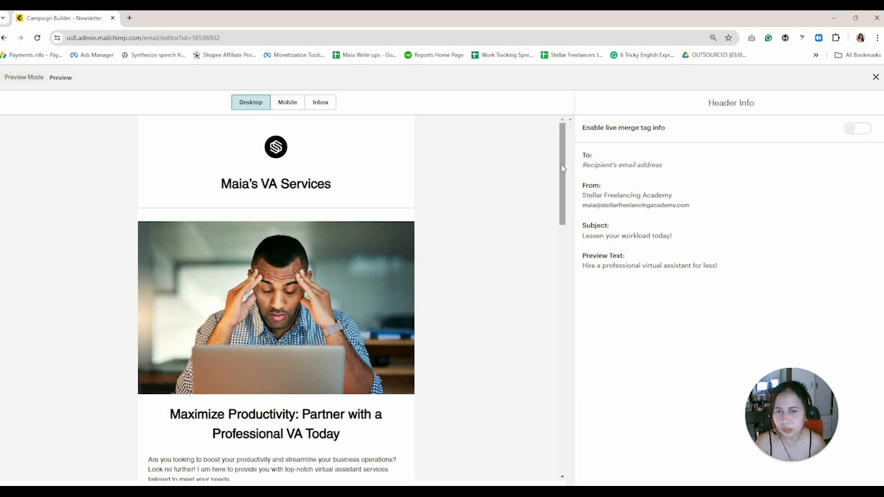
Scroll through the finished newsletter's desktop preview from top to bottom.
{"action": "left_click_drag", "start_coordinate": [560, 180], "coordinate": [560, 424]}
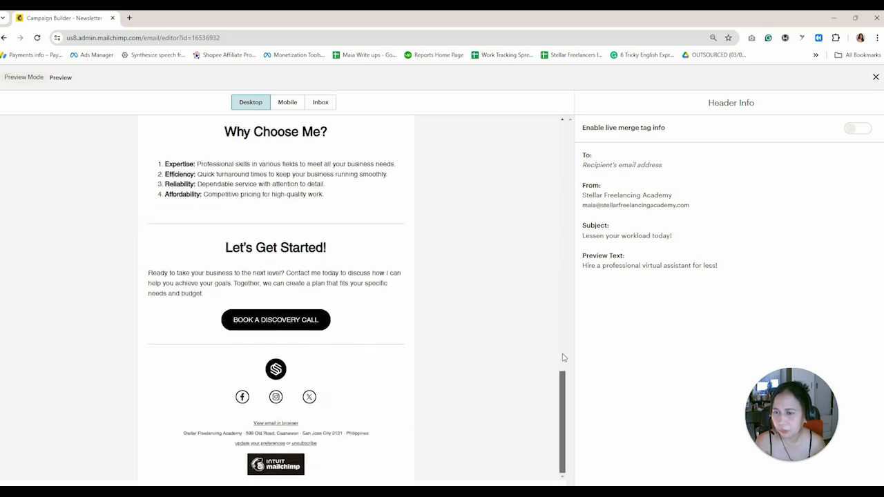
{"action": "scroll", "coordinate": [563, 357], "scroll_direction": "up", "scroll_amount": 15}
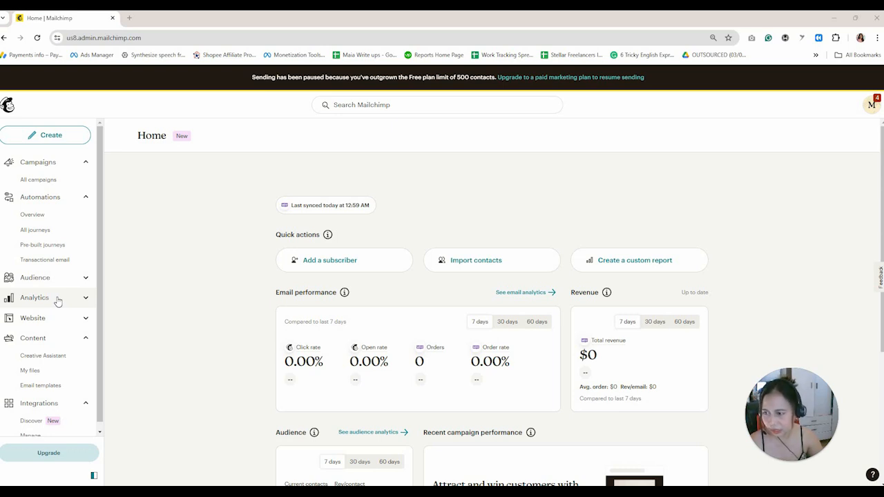
View the Website dashboard, collapse its section, and go to Integrations > Discover.
{"action": "left_click", "coordinate": [84, 320]}
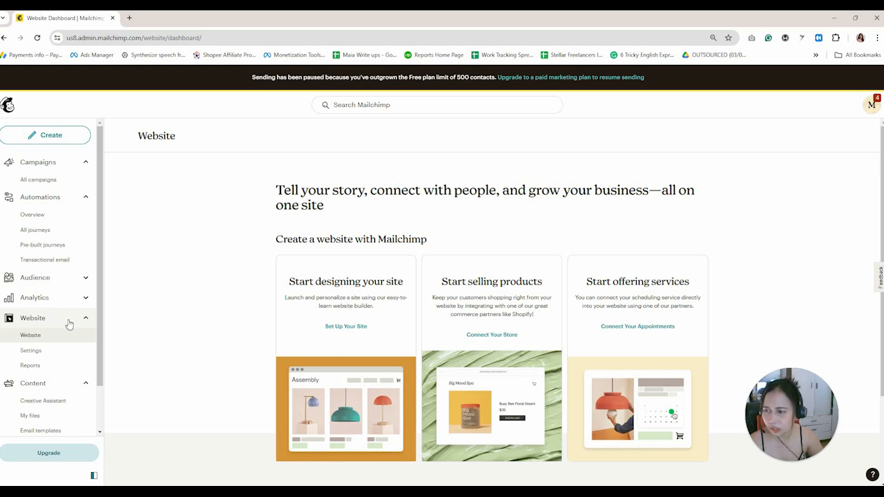
{"action": "left_click", "coordinate": [60, 323]}
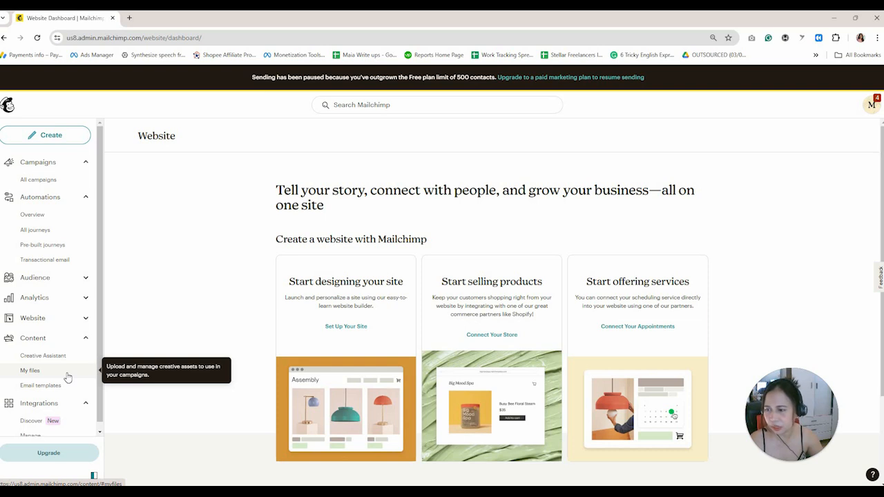
{"action": "scroll", "coordinate": [67, 376], "scroll_direction": "down", "scroll_amount": 1}
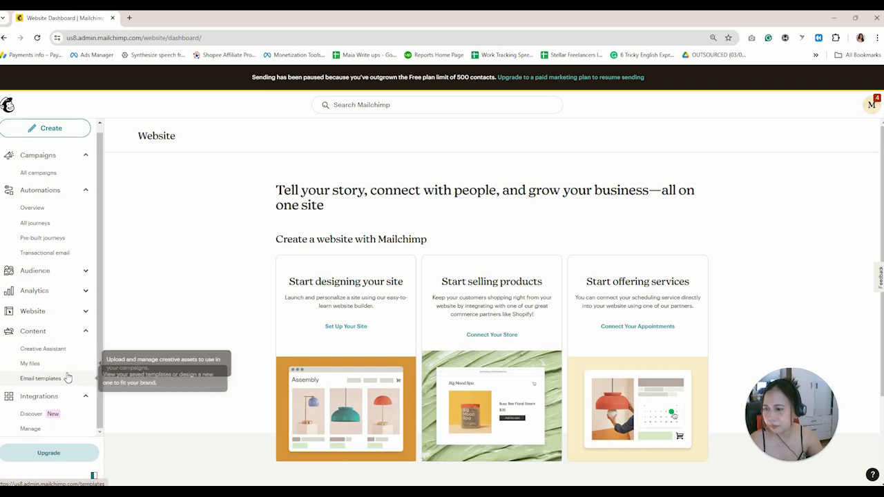
{"action": "left_click", "coordinate": [67, 415]}
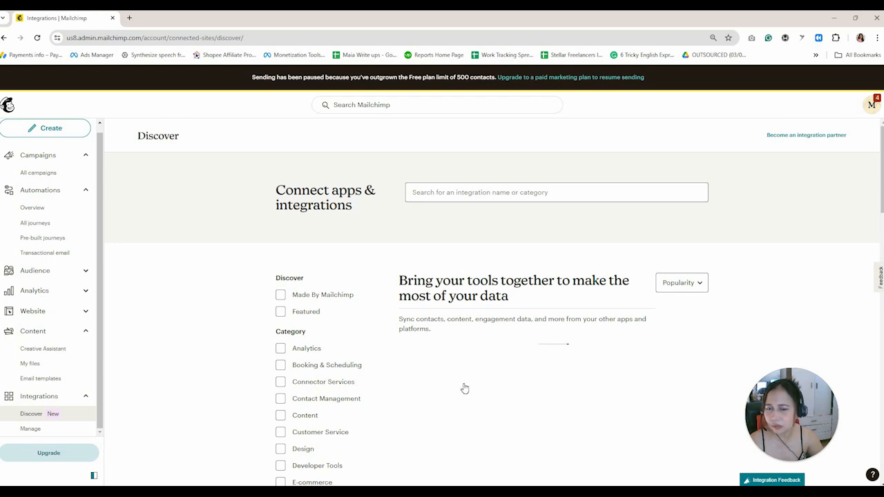
Browse the Discover integration cards and move to the second page of results.
{"action": "scroll", "coordinate": [465, 389], "scroll_direction": "down", "scroll_amount": 2}
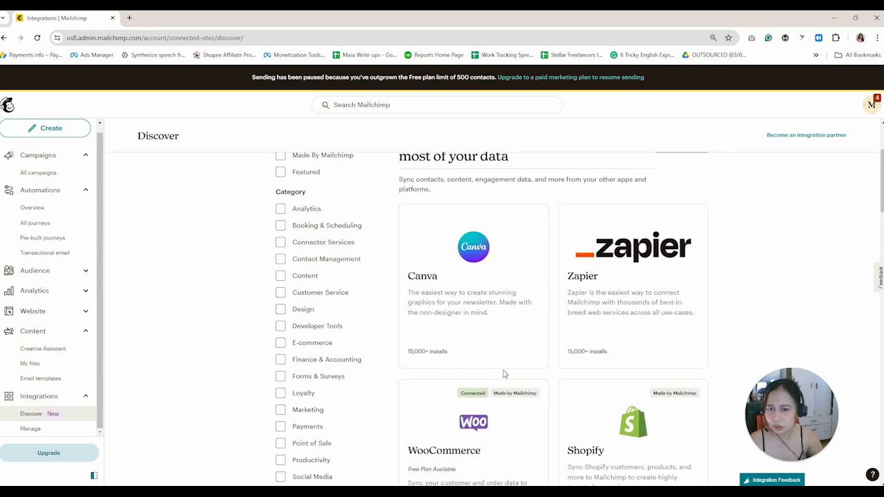
{"action": "scroll", "coordinate": [503, 373], "scroll_direction": "down", "scroll_amount": 3}
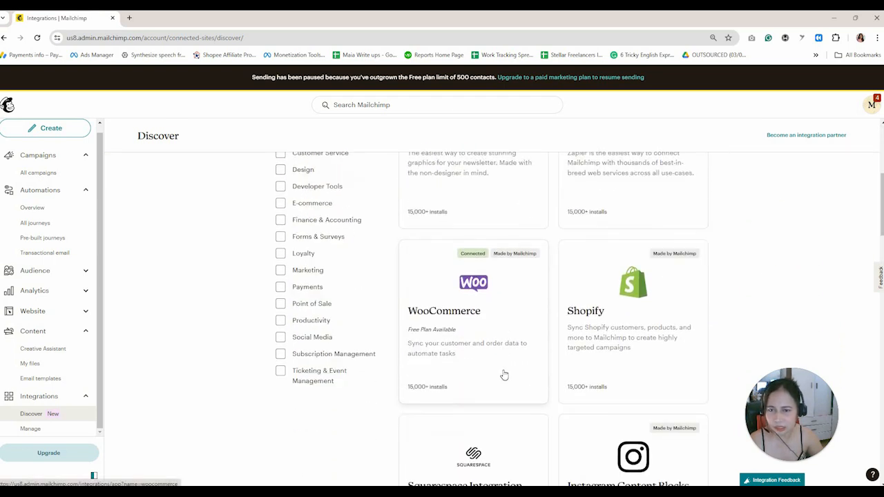
{"action": "scroll", "coordinate": [503, 375], "scroll_direction": "up", "scroll_amount": 3}
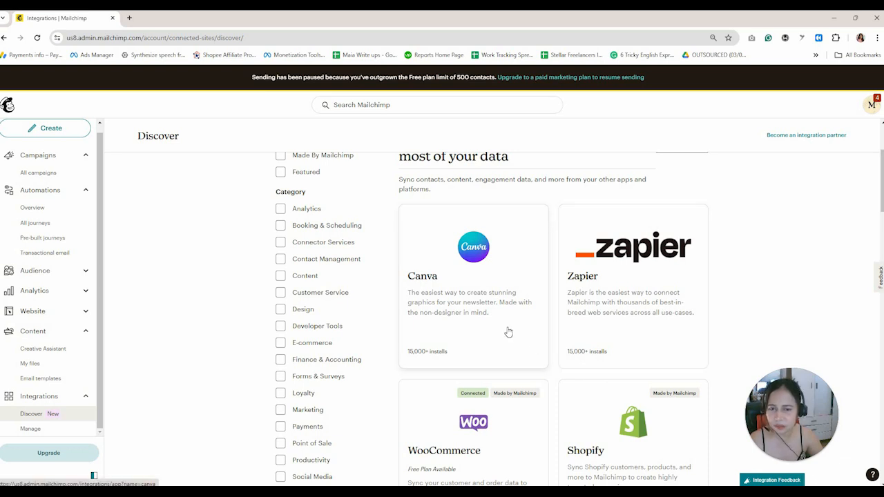
{"action": "scroll", "coordinate": [618, 319], "scroll_direction": "down", "scroll_amount": 1}
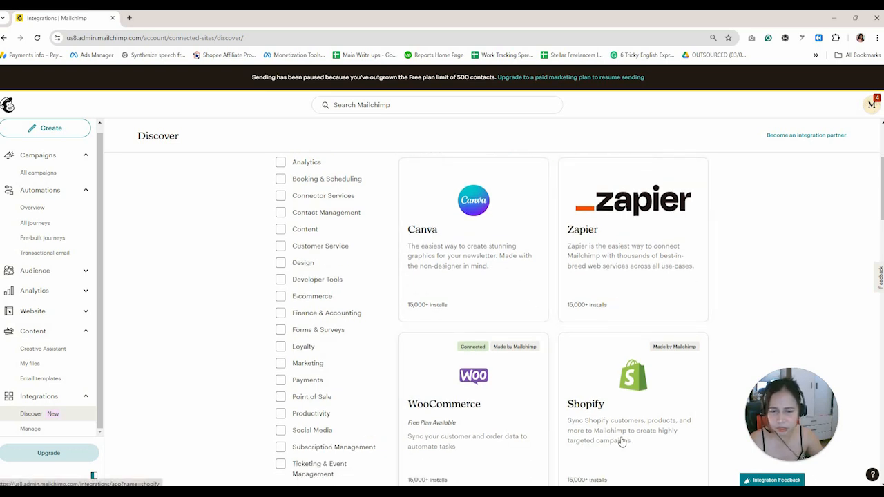
{"action": "scroll", "coordinate": [622, 441], "scroll_direction": "down", "scroll_amount": 4}
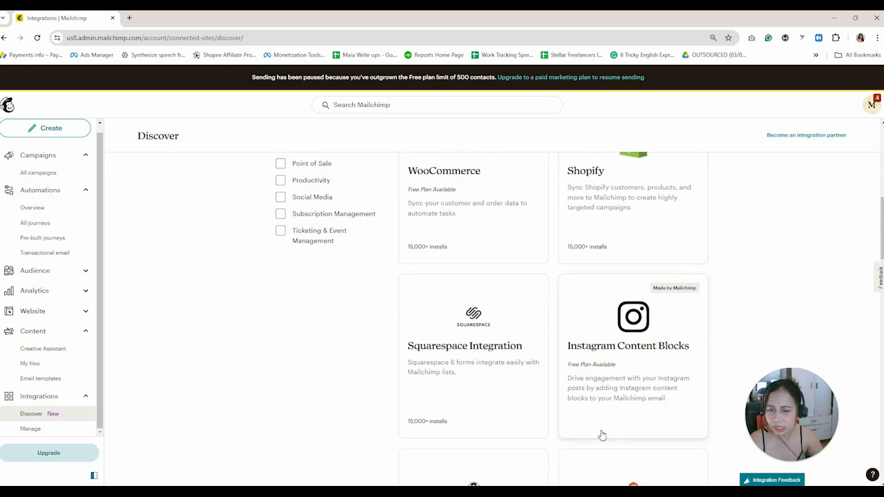
{"action": "scroll", "coordinate": [601, 435], "scroll_direction": "down", "scroll_amount": 9}
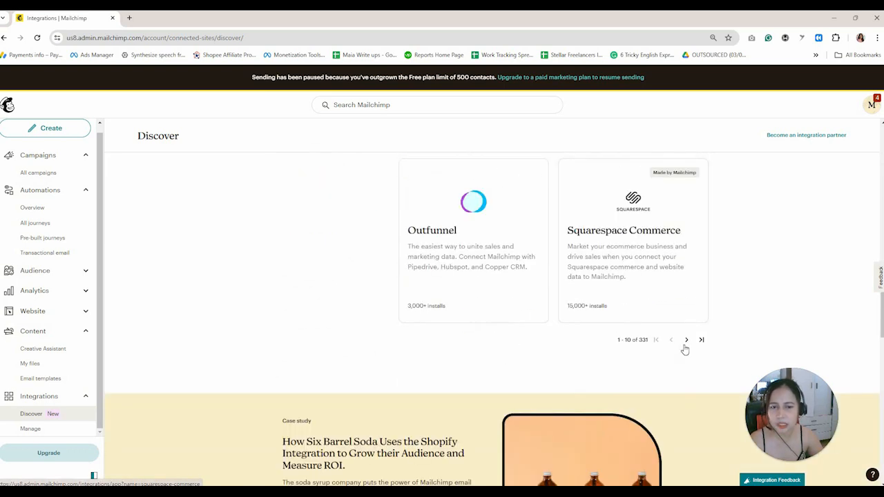
{"action": "left_click", "coordinate": [685, 340]}
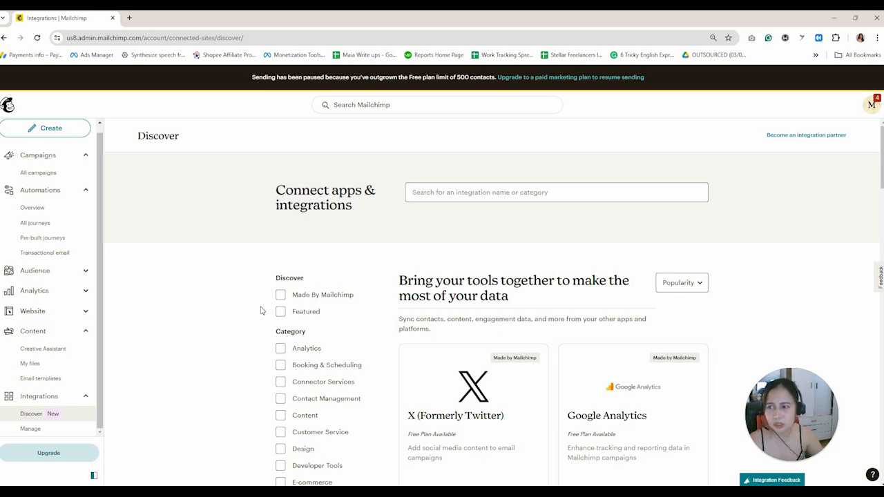
{"action": "scroll", "coordinate": [103, 269], "scroll_direction": "up", "scroll_amount": 1}
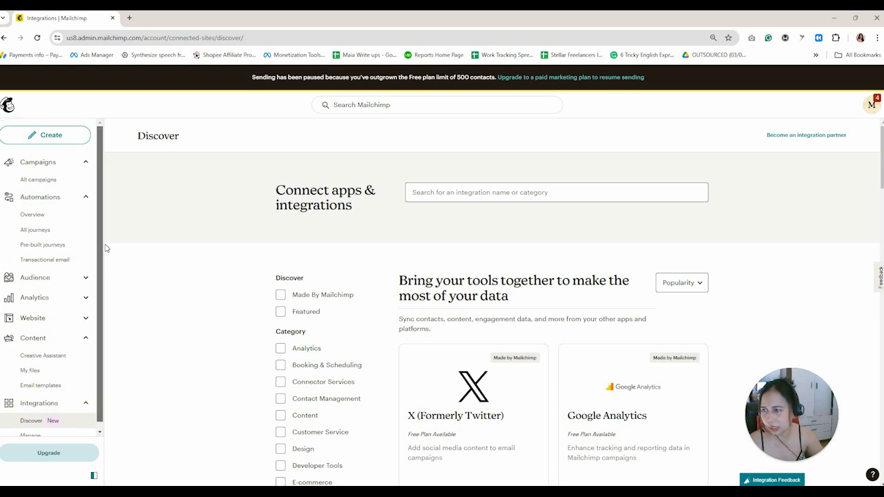
Create a new Regular email with Design Email and open its Untitled name for editing.
{"action": "left_click", "coordinate": [82, 138]}
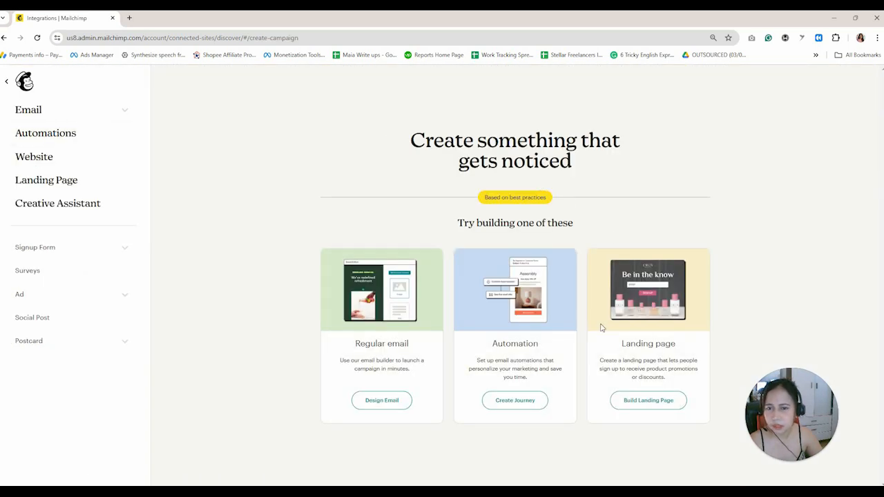
{"action": "left_click", "coordinate": [388, 406]}
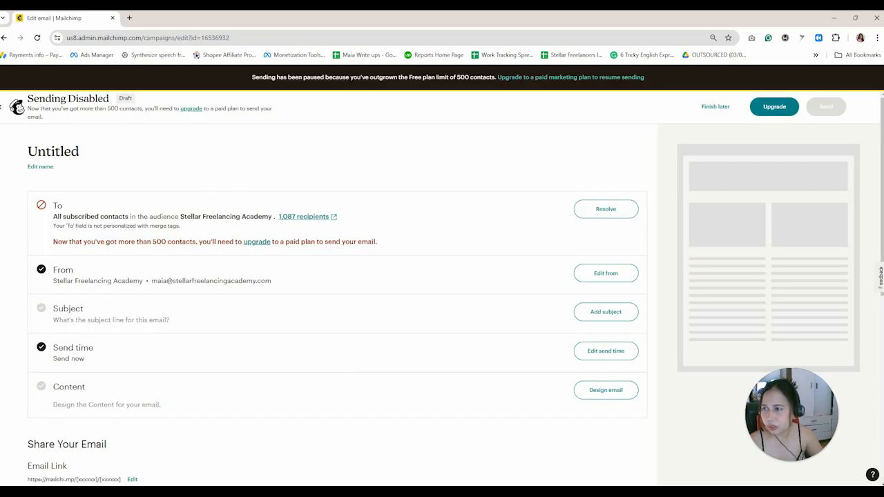
{"action": "left_click", "coordinate": [31, 168]}
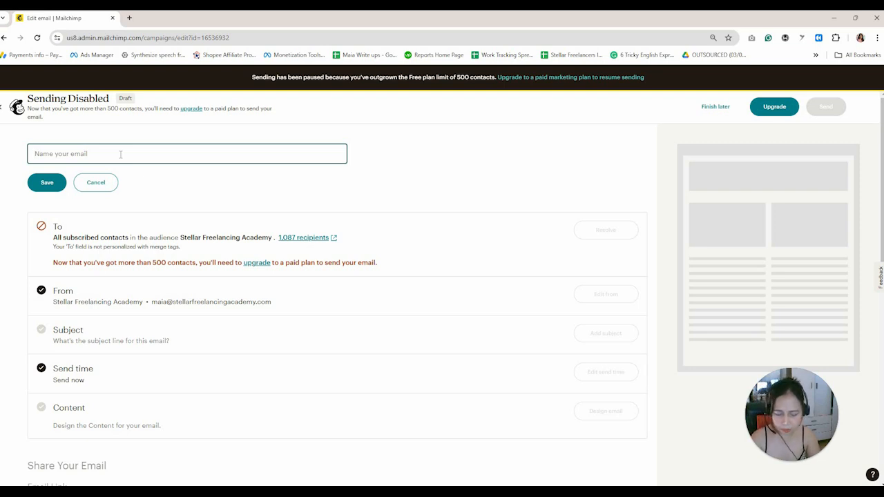
Enter 'Newsletter Sample | June 2024' as the email's name and save it.
{"action": "type", "text": "Ne"}
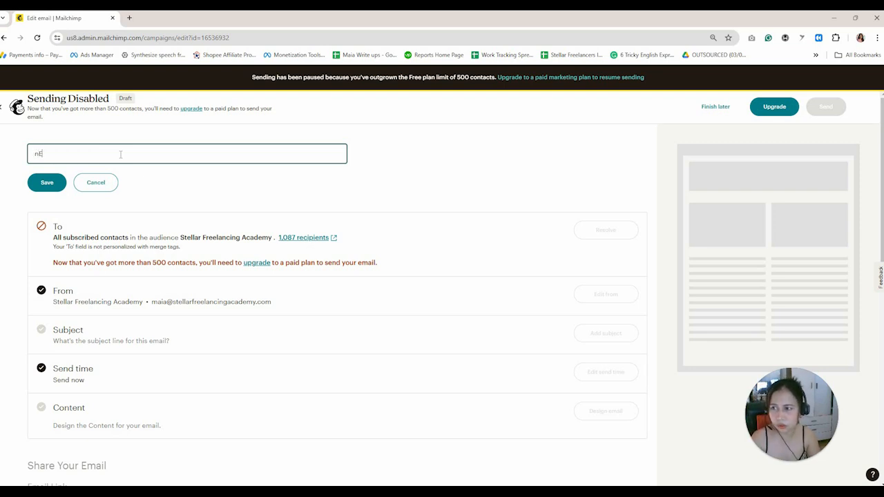
{"action": "type", "text": "w"}
{"action": "key", "text": "BackSpace"}
{"action": "key", "text": "BackSpace"}
{"action": "key", "text": "BackSpace"}
{"action": "type", "text": "Newsletter s"}
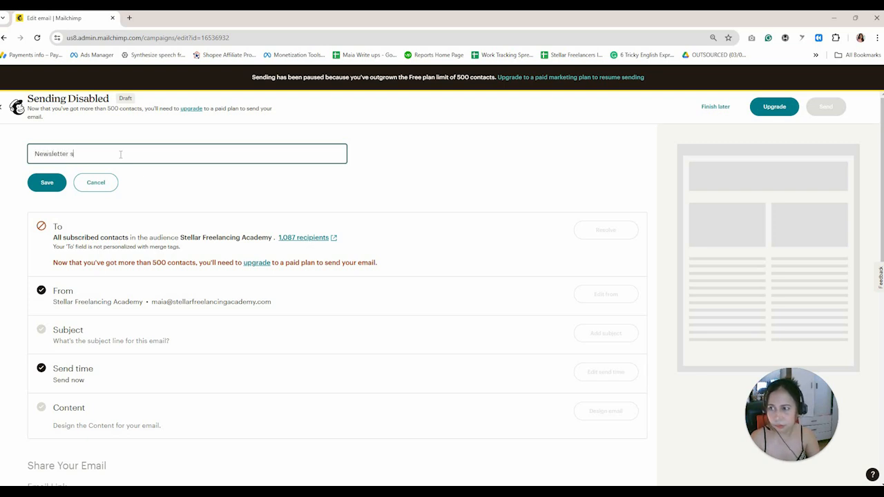
{"action": "key", "text": "BackSpace"}
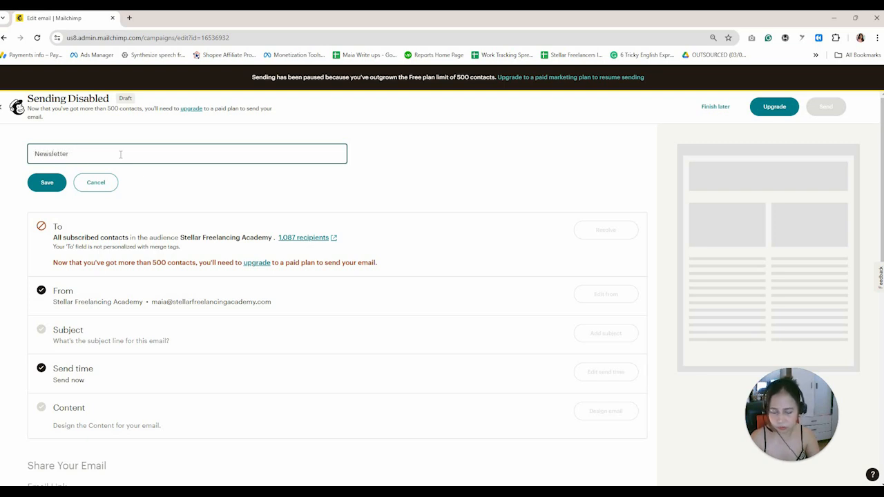
{"action": "type", "text": "Sample"}
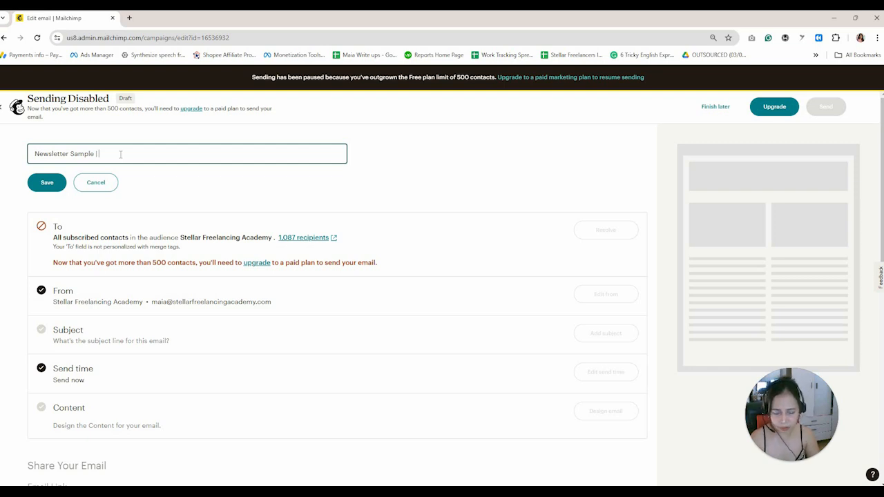
{"action": "type", "text": "| Ju"}
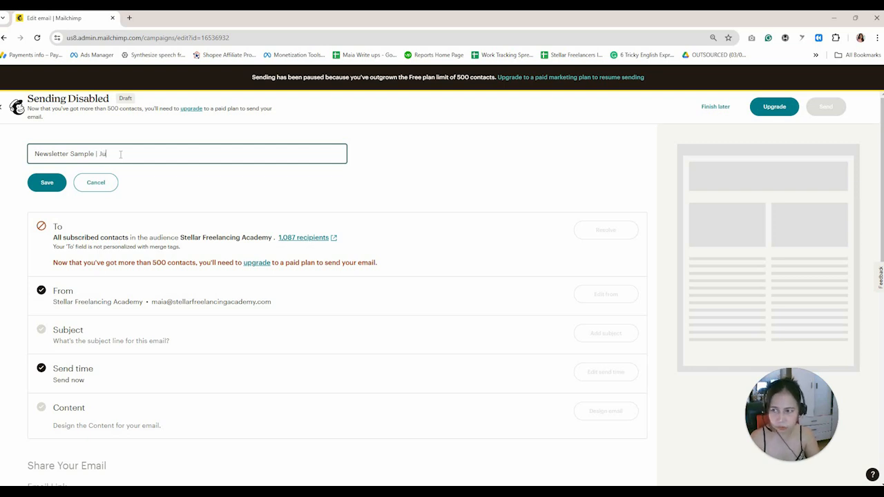
{"action": "type", "text": "ne 2024"}
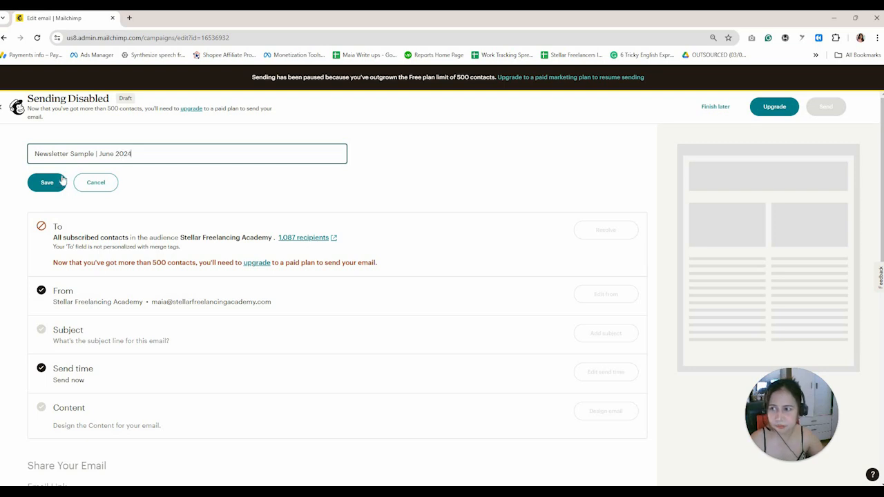
{"action": "left_click", "coordinate": [47, 183]}
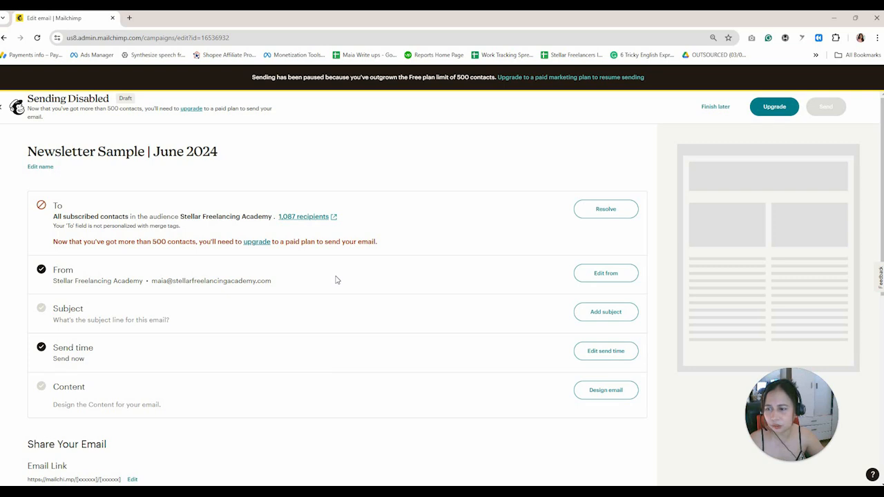
Replace the old subject line with 'Lessen your workload today!'.
{"action": "scroll", "coordinate": [336, 279], "scroll_direction": "down", "scroll_amount": 1}
{"action": "left_click", "coordinate": [598, 268]}
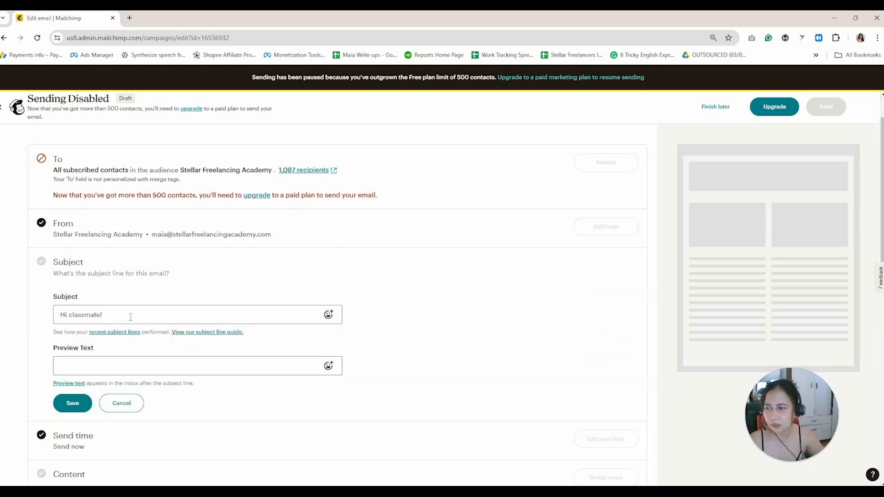
{"action": "left_click", "coordinate": [131, 314]}
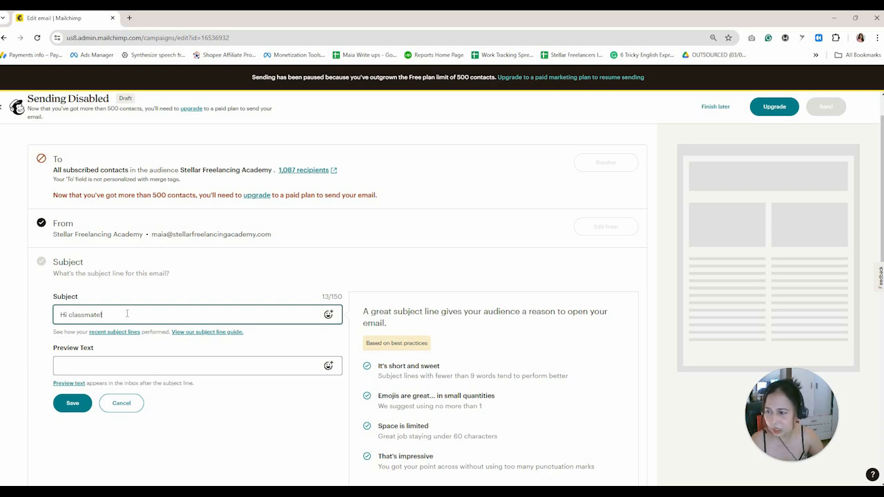
{"action": "left_click_drag", "start_coordinate": [112, 315], "coordinate": [69, 314]}
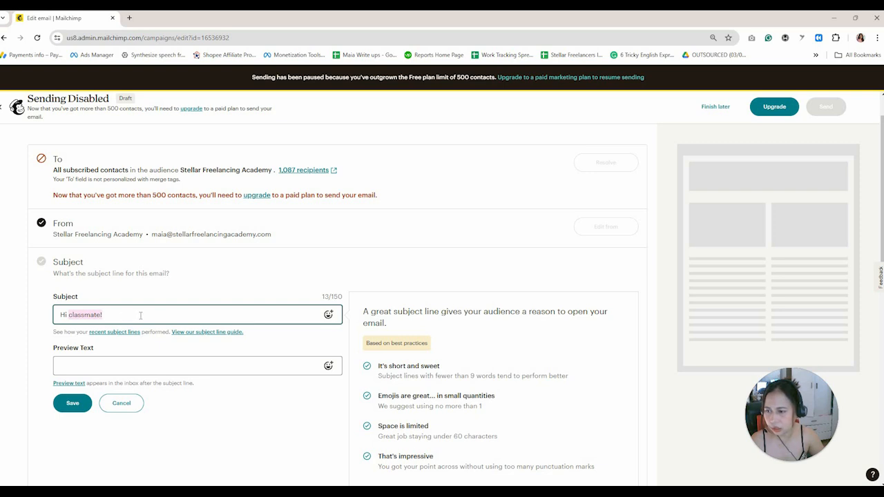
{"action": "left_click_drag", "start_coordinate": [114, 315], "coordinate": [49, 318]}
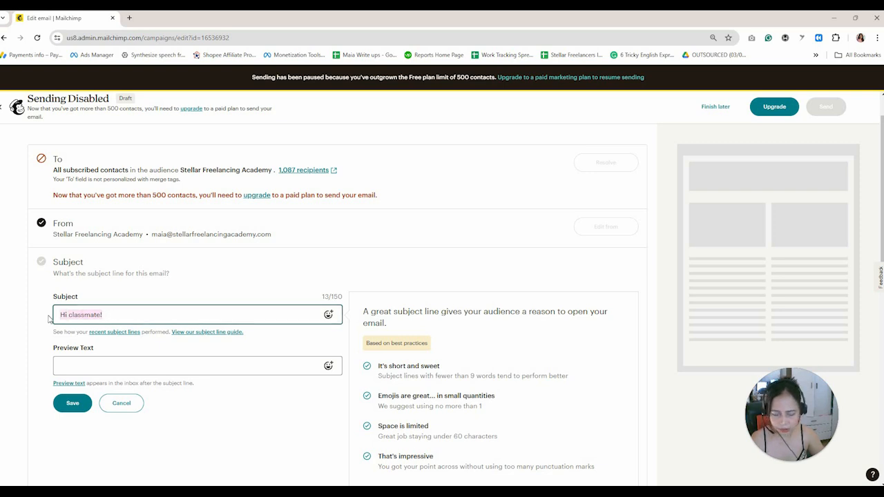
{"action": "type", "text": "Lessen"}
{"action": "key", "text": "BackSpace"}
{"action": "key", "text": "BackSpace"}
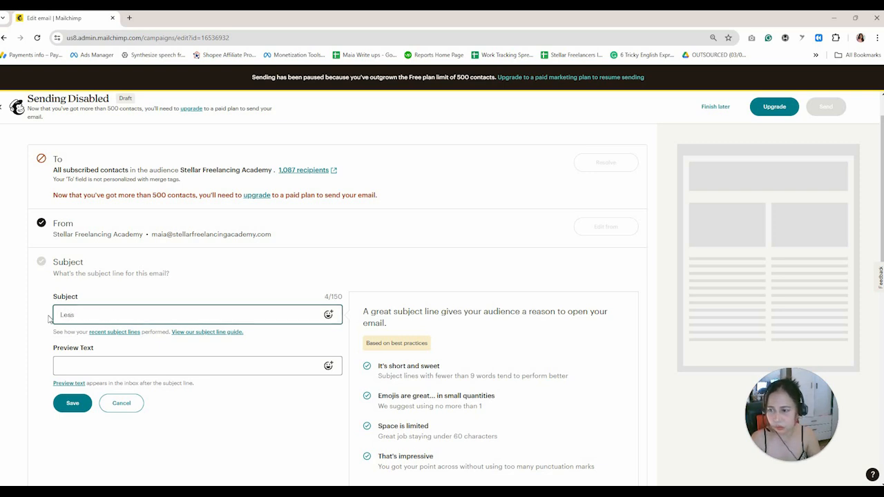
{"action": "type", "text": "on 1"}
{"action": "key", "text": "BackSpace"}
{"action": "type", "text": "y"}
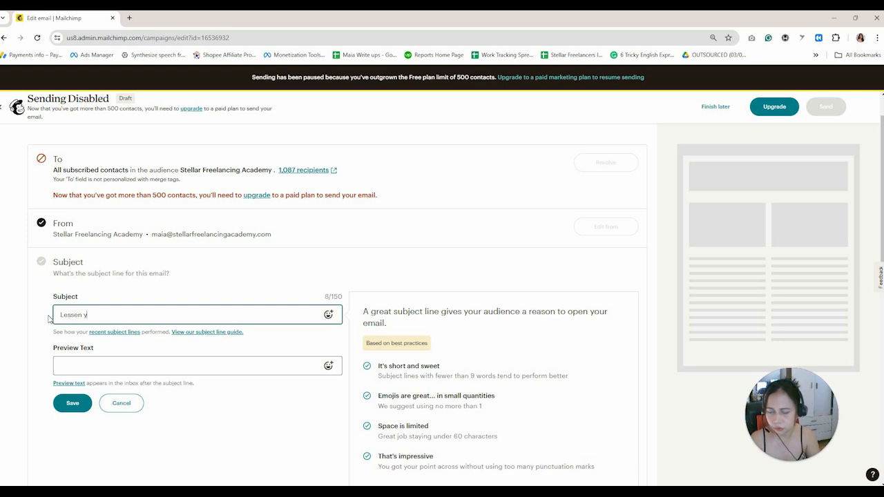
{"action": "type", "text": "our workloa"}
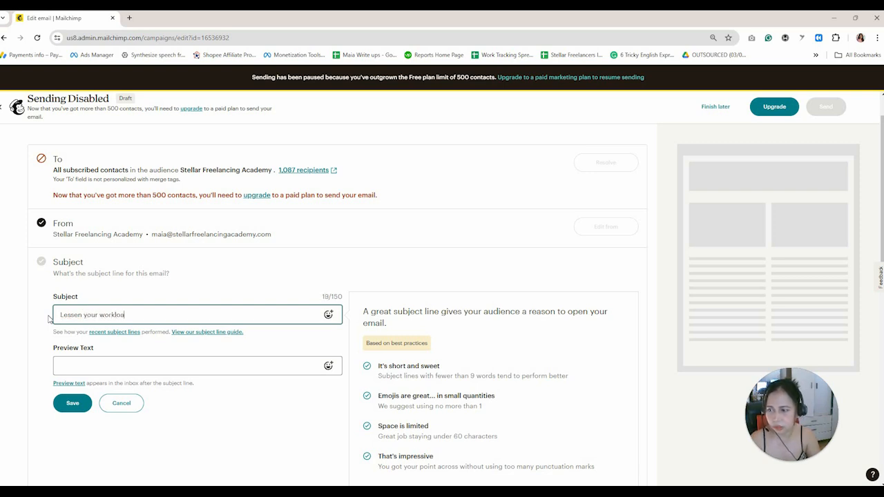
{"action": "type", "text": "d today"}
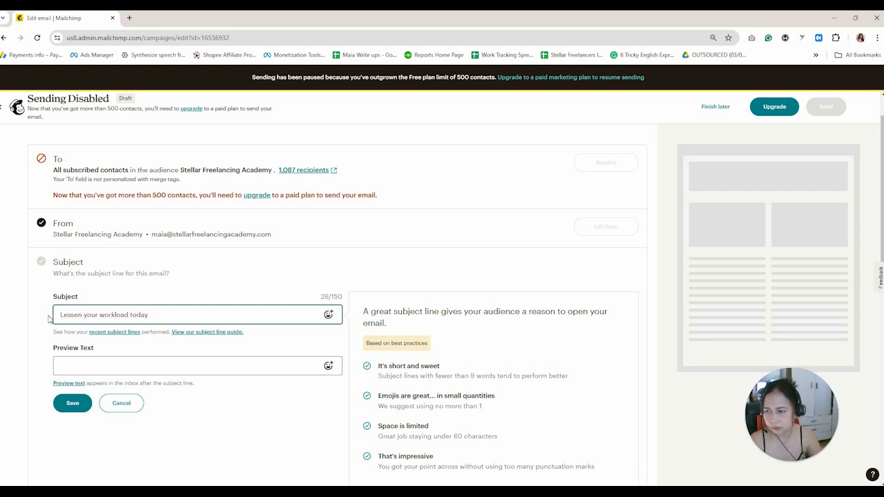
{"action": "type", "text": "!"}
Set the preview text to 'Hire a professional virtual assistant for less!' and save.
{"action": "left_click", "coordinate": [88, 371]}
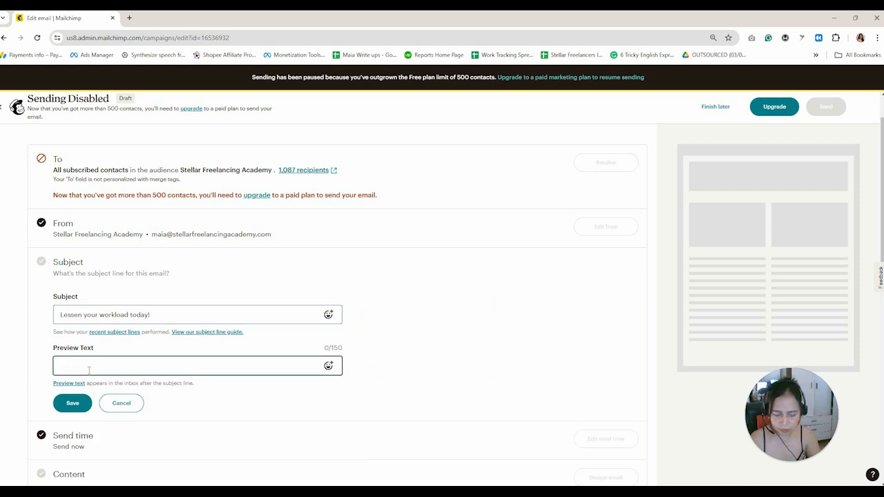
{"action": "type", "text": "Hi!e a professi"}
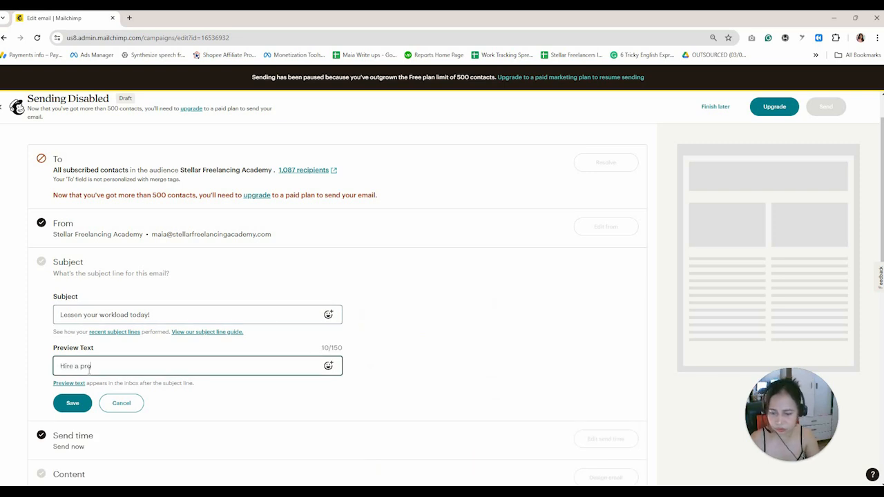
{"action": "type", "text": "onal "}
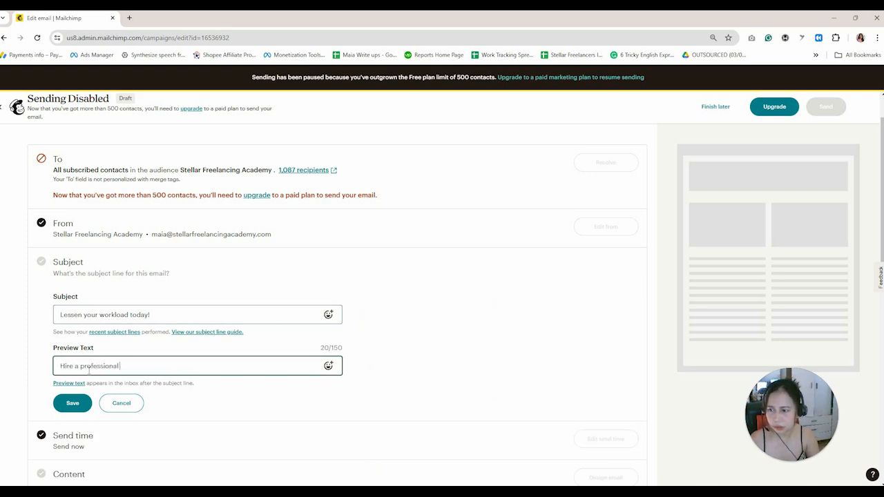
{"action": "type", "text": "VA for a"}
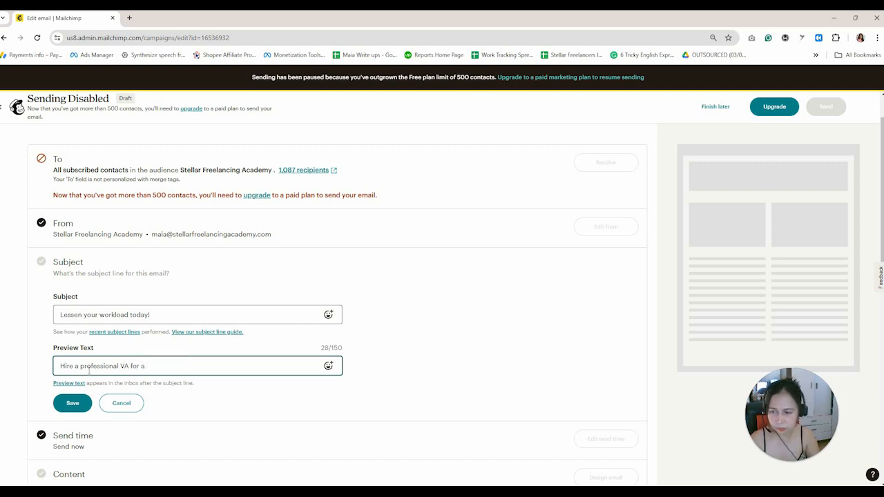
{"action": "type", "text": "n aff"}
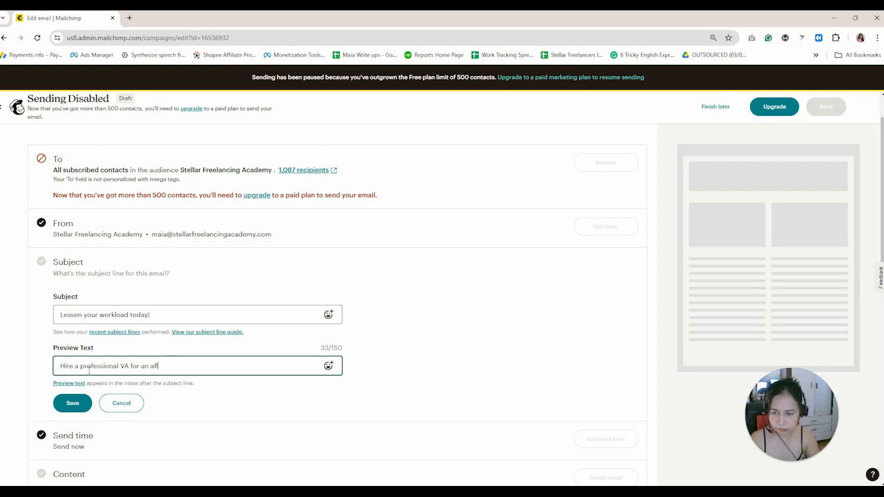
{"action": "type", "text": "orda"}
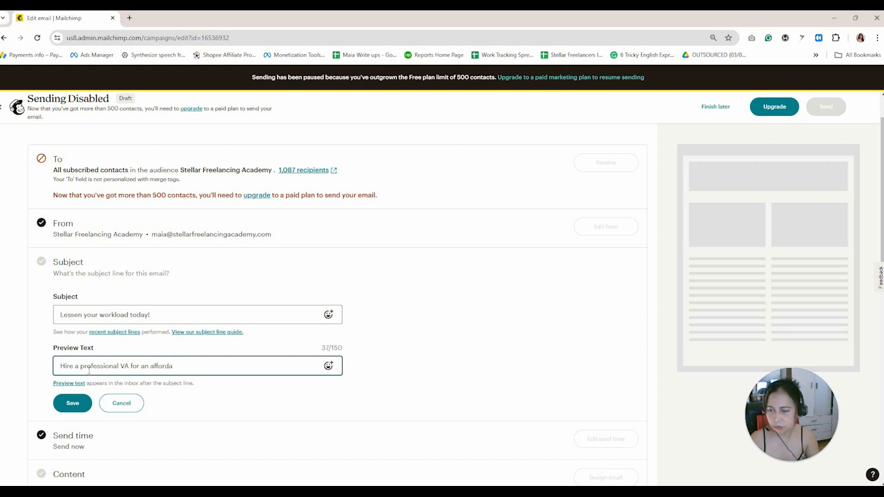
{"action": "type", "text": "le "}
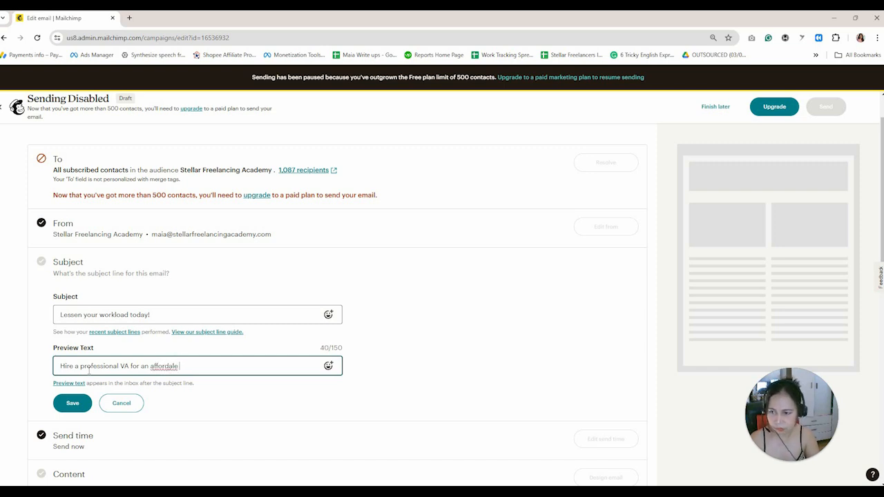
{"action": "type", "text": "rate"}
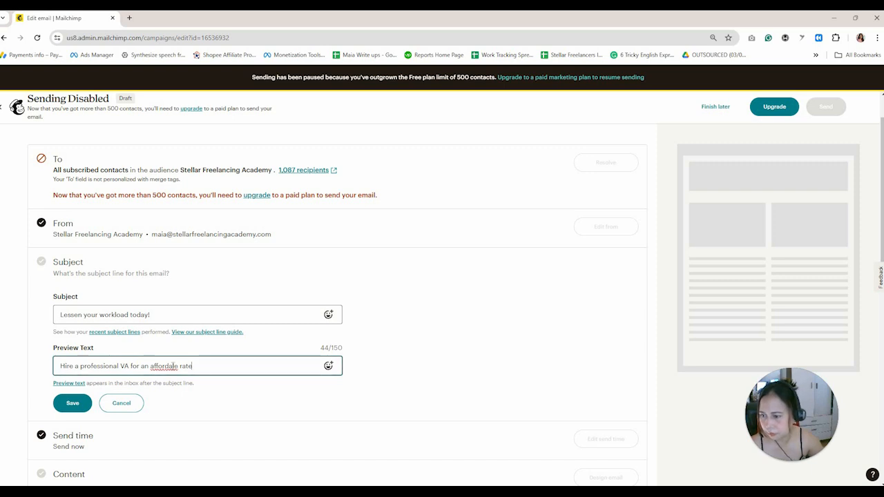
{"action": "key", "text": "Left"}
{"action": "key", "text": "Left"}
{"action": "key", "text": "Left"}
{"action": "key", "text": "Left"}
{"action": "key", "text": "Left"}
{"action": "key", "text": "Left"}
{"action": "key", "text": "Left"}
{"action": "key", "text": "Left"}
{"action": "key", "text": "Left"}
{"action": "key", "text": "Left"}
{"action": "key", "text": "Left"}
{"action": "key", "text": "Left"}
{"action": "key", "text": "Left"}
{"action": "key", "text": "Left"}
{"action": "key", "text": "Left"}
{"action": "key", "text": "Left"}
{"action": "key", "text": "Left"}
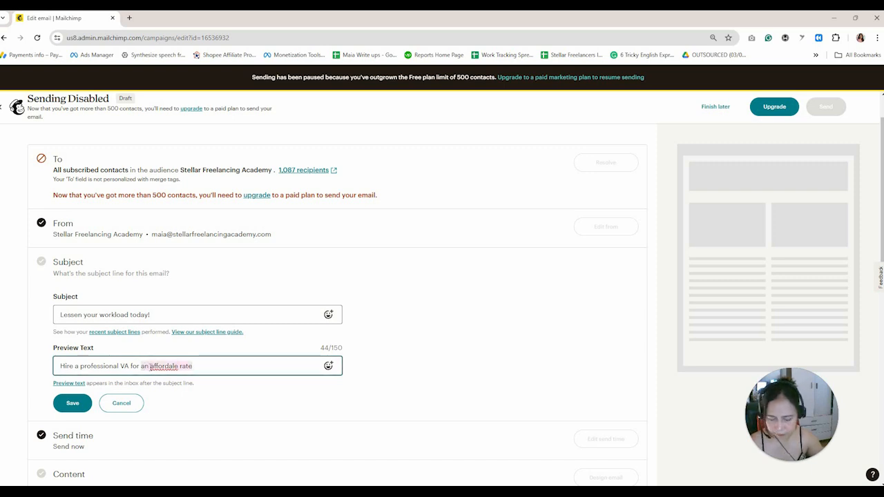
{"action": "type", "text": "less!"}
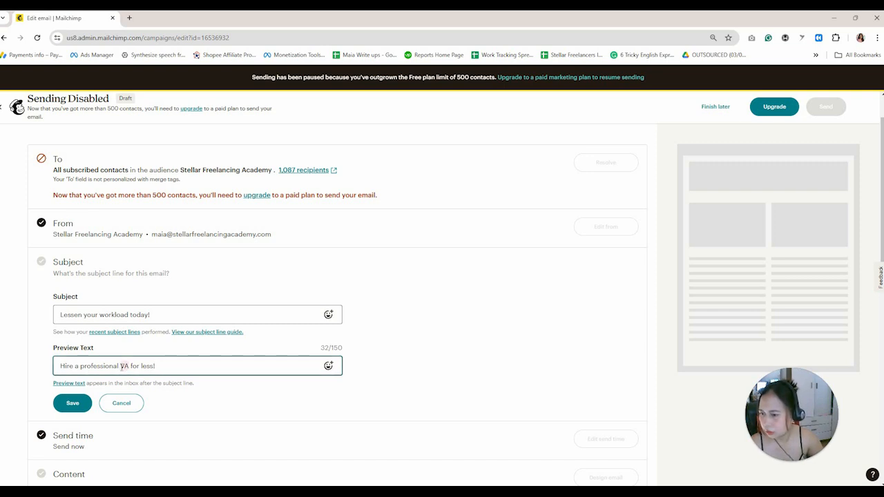
{"action": "type", "text": "virtual "}
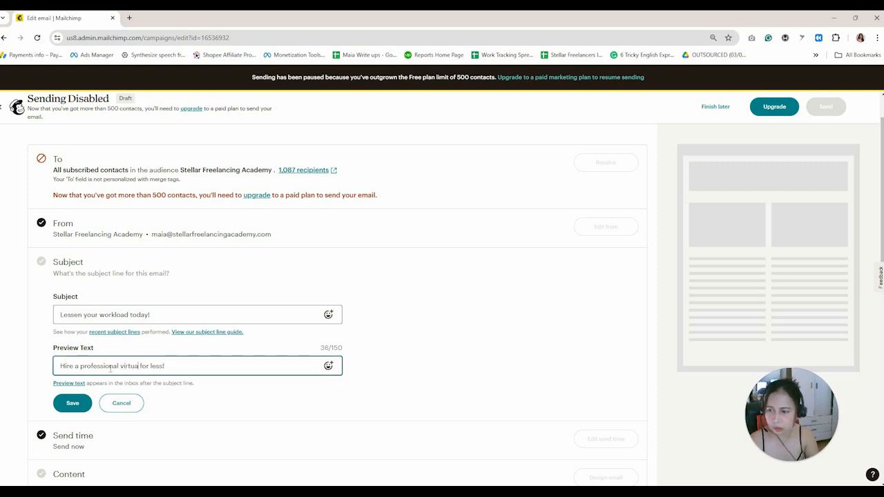
{"action": "type", "text": "assis"}
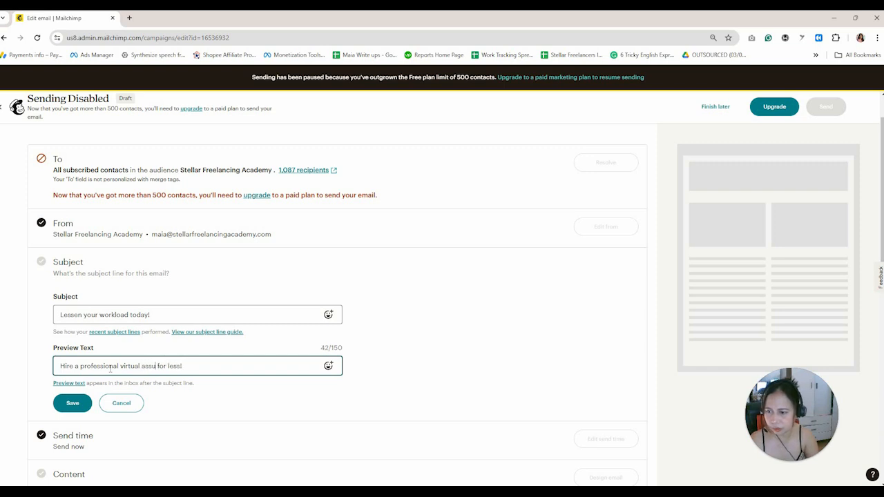
{"action": "type", "text": "tant"}
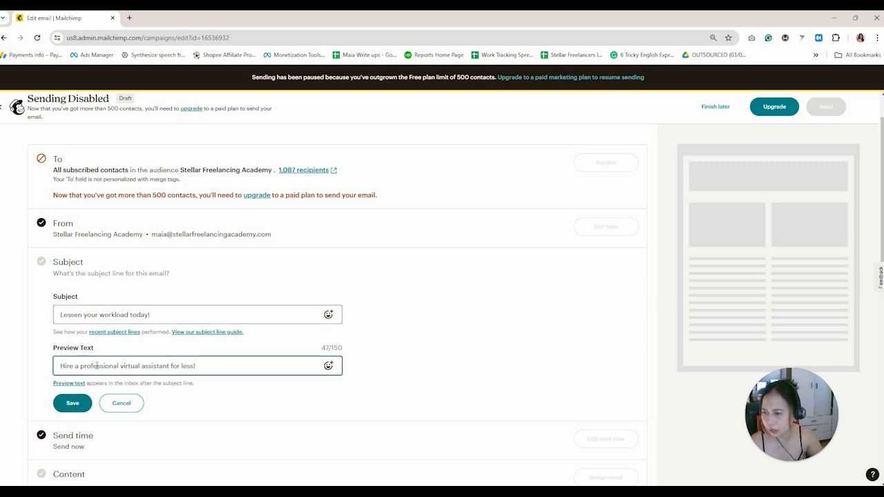
{"action": "left_click", "coordinate": [75, 406]}
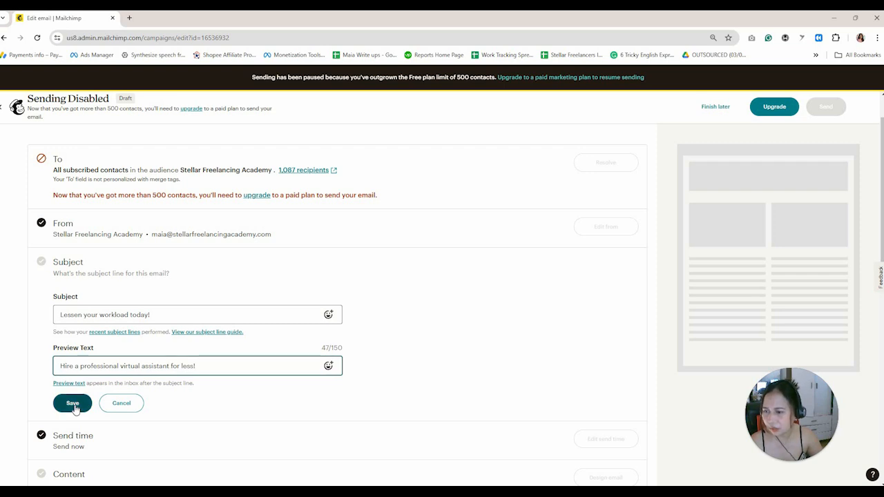
{"action": "left_click", "coordinate": [74, 406]}
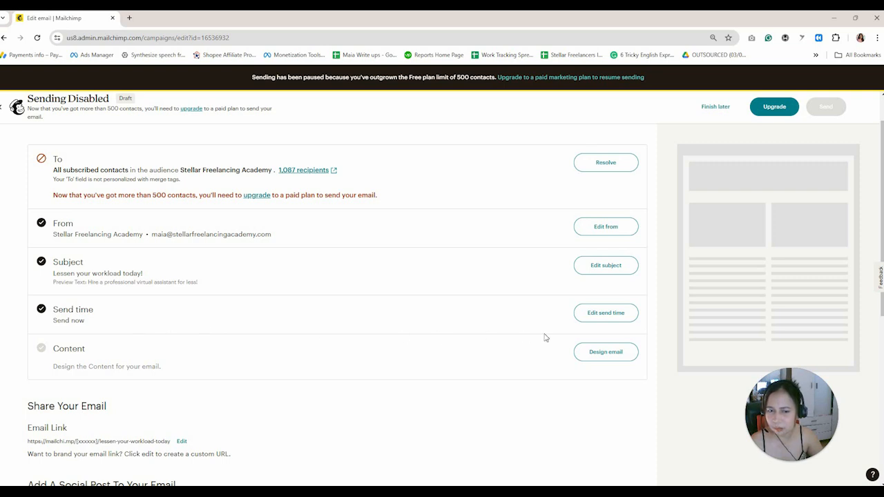
Keep the send time on 'Send now' instead of scheduling, save it, and start designing the email.
{"action": "left_click", "coordinate": [600, 315]}
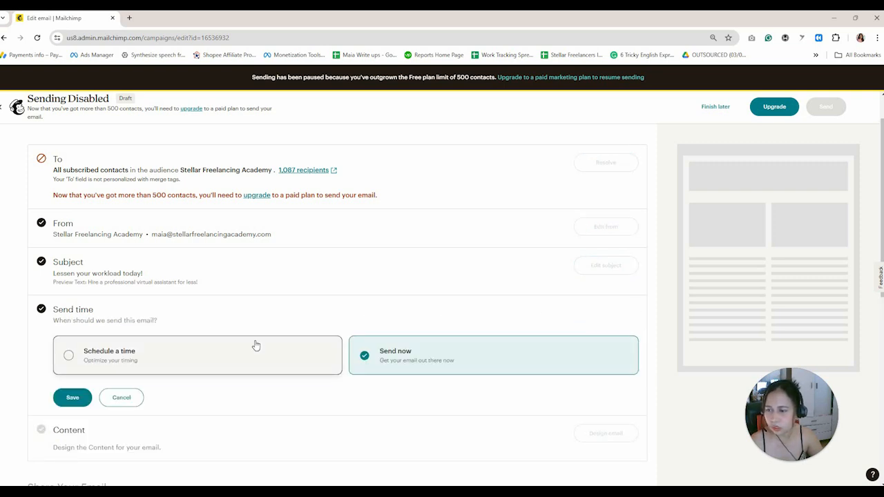
{"action": "left_click", "coordinate": [199, 360]}
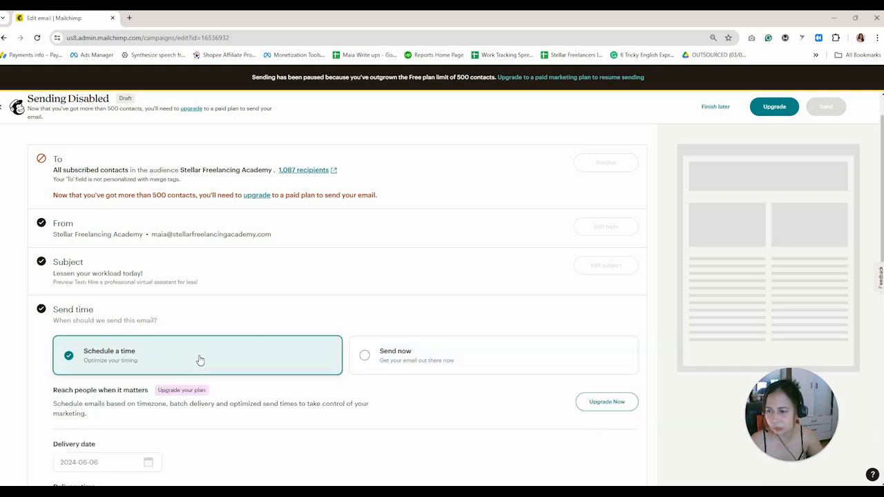
{"action": "scroll", "coordinate": [283, 357], "scroll_direction": "down", "scroll_amount": 2}
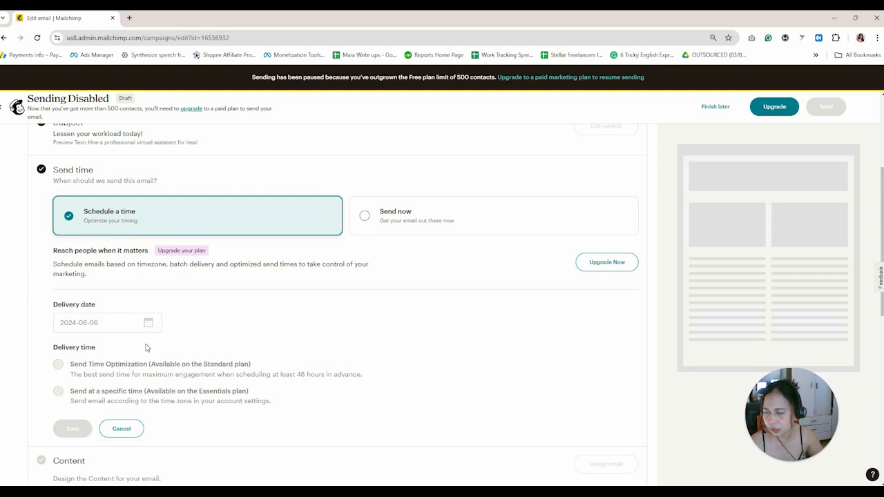
{"action": "left_click", "coordinate": [76, 324]}
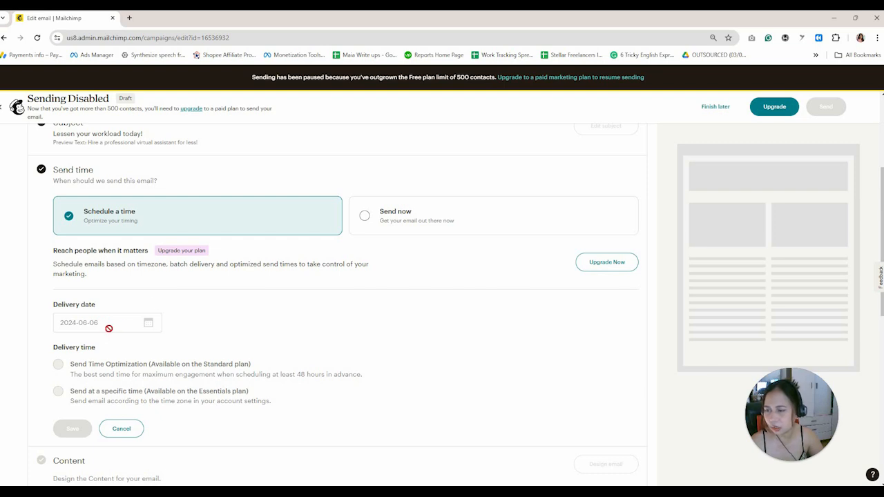
{"action": "left_click", "coordinate": [387, 222]}
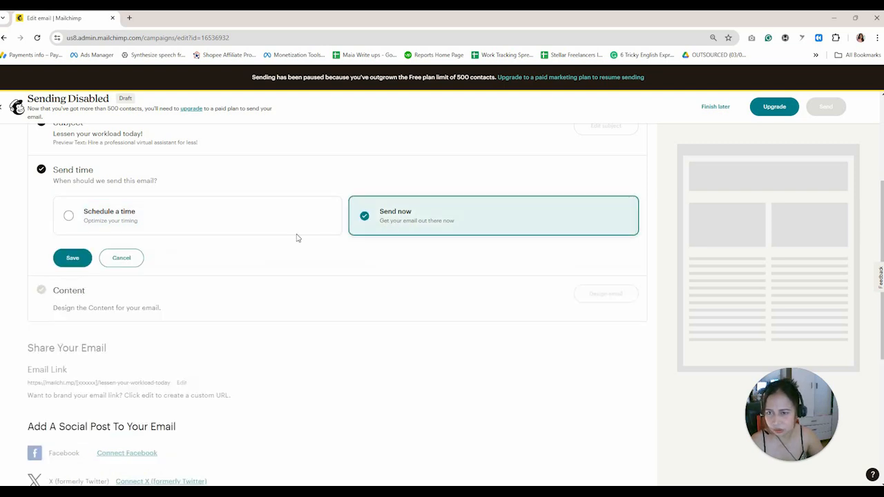
{"action": "left_click", "coordinate": [73, 257]}
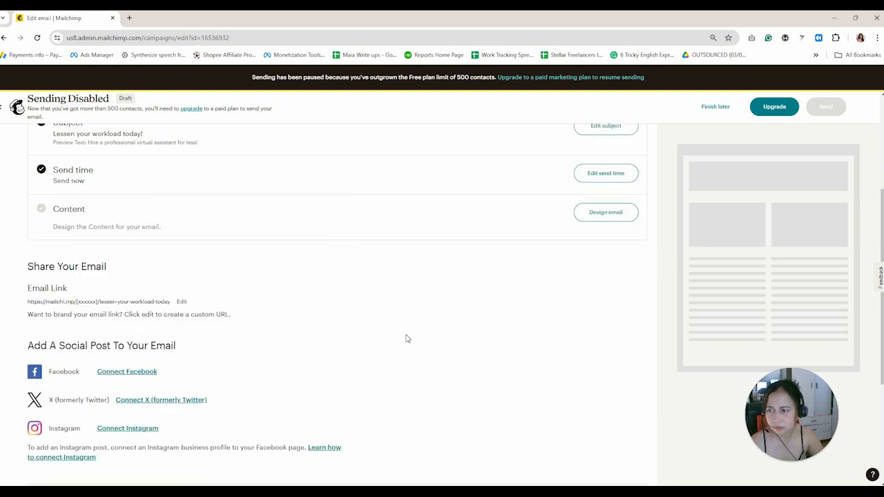
{"action": "left_click", "coordinate": [603, 213]}
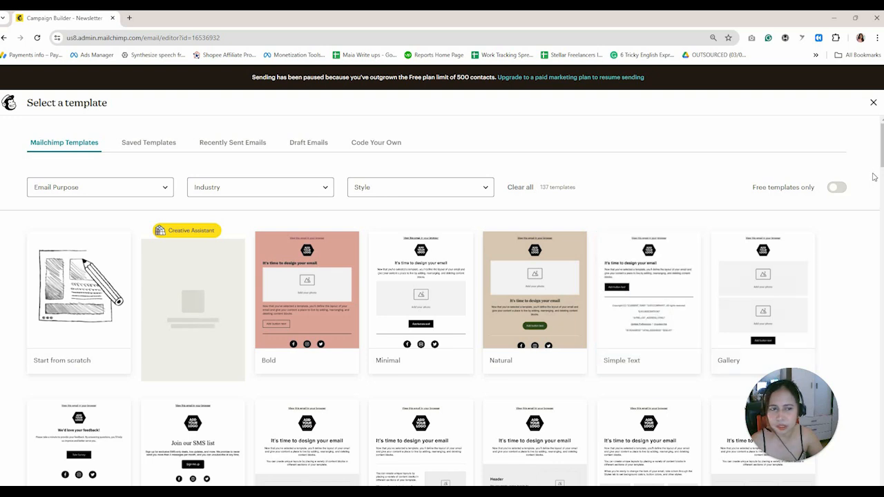
Browse the 137 Mailchimp templates in the gallery and return to the top.
{"action": "scroll", "coordinate": [880, 169], "scroll_direction": "down", "scroll_amount": 1}
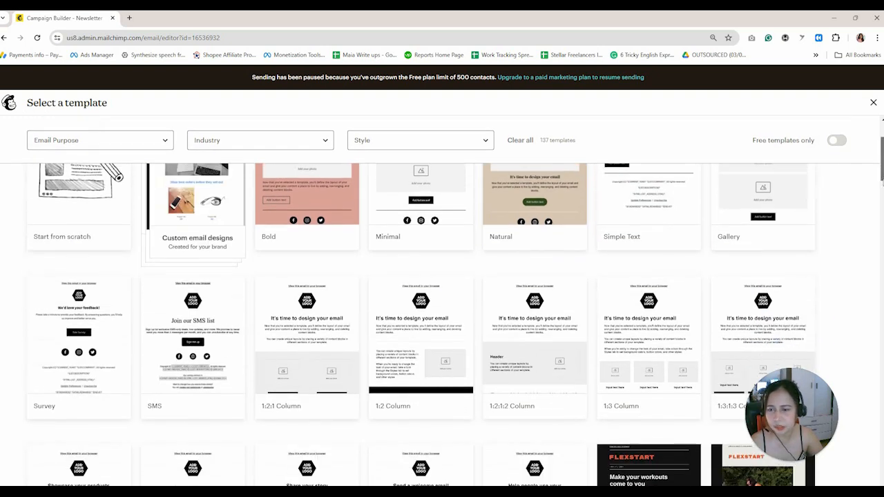
{"action": "scroll", "coordinate": [440, 301], "scroll_direction": "down", "scroll_amount": 4}
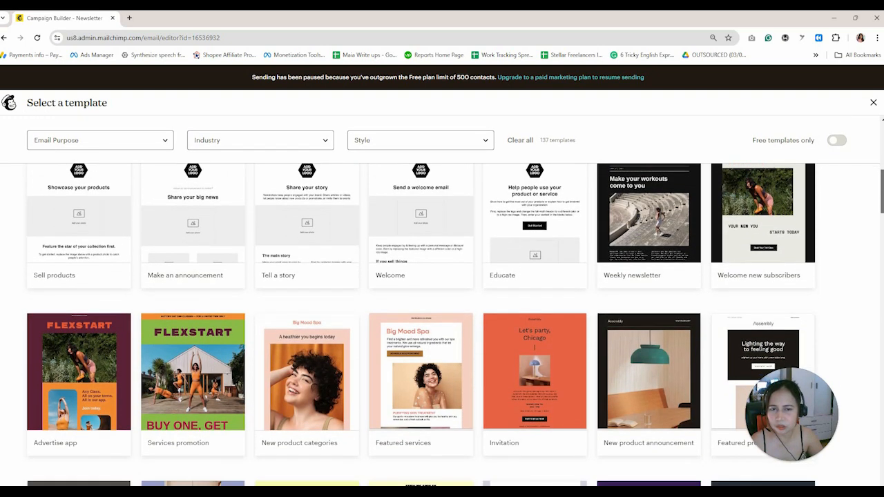
{"action": "scroll", "coordinate": [881, 203], "scroll_direction": "down", "scroll_amount": 6}
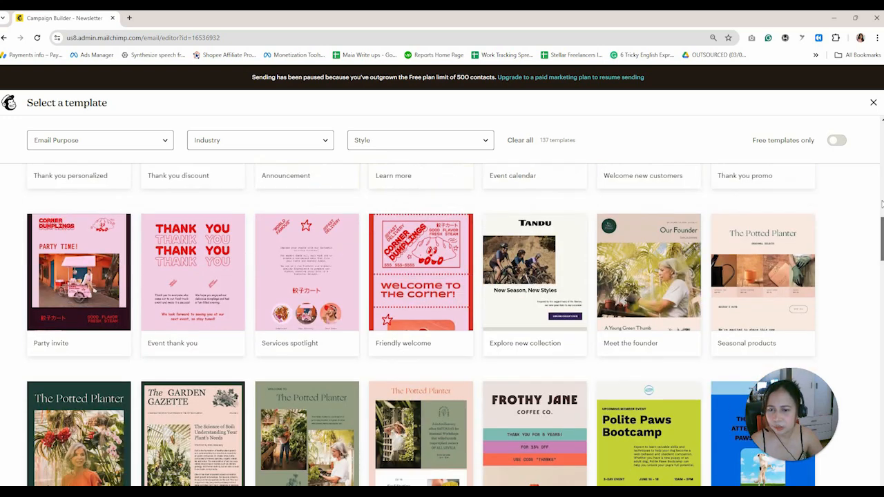
{"action": "scroll", "coordinate": [338, 205], "scroll_direction": "up", "scroll_amount": 12}
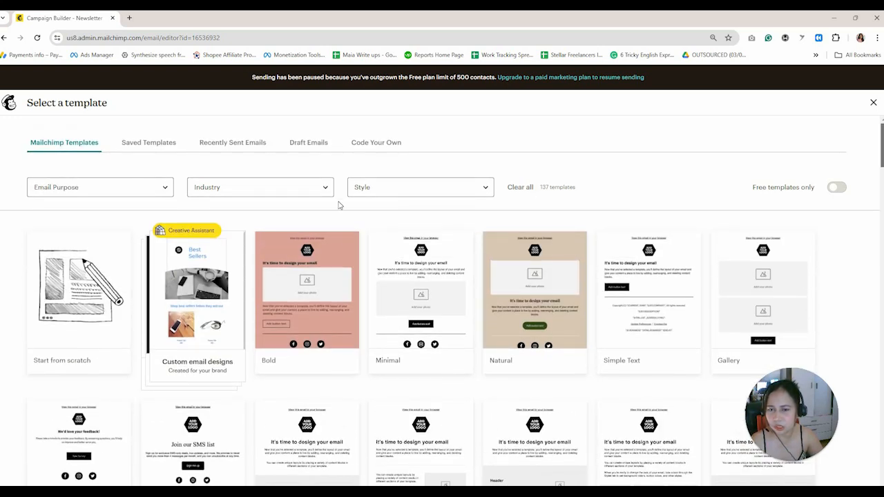
{"action": "mouse_move", "coordinate": [575, 280]}
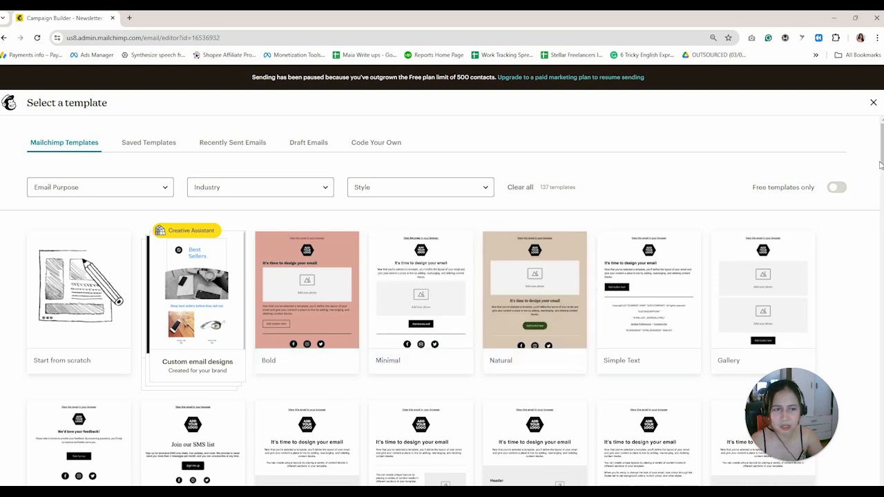
{"action": "left_click_drag", "start_coordinate": [881, 165], "coordinate": [880, 352]}
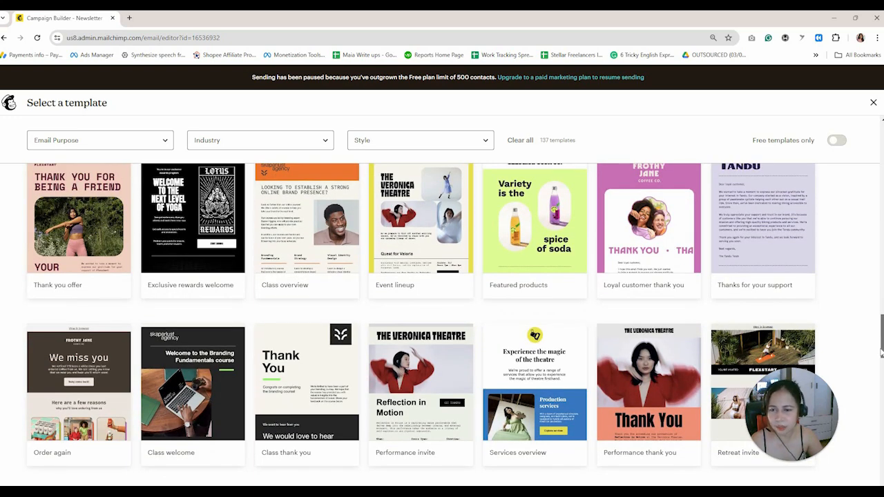
{"action": "left_click_drag", "start_coordinate": [881, 352], "coordinate": [881, 135]}
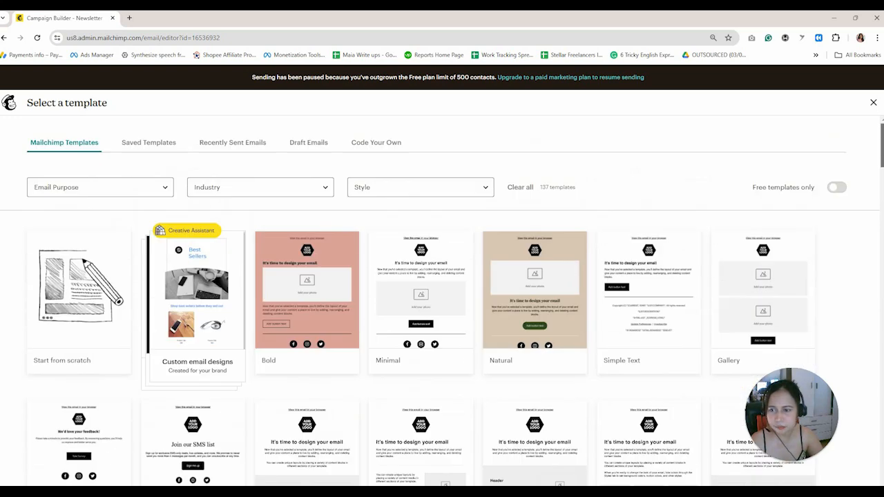
Filter templates by the Announce email purpose, then pick the Start from scratch layout.
{"action": "left_click", "coordinate": [133, 191]}
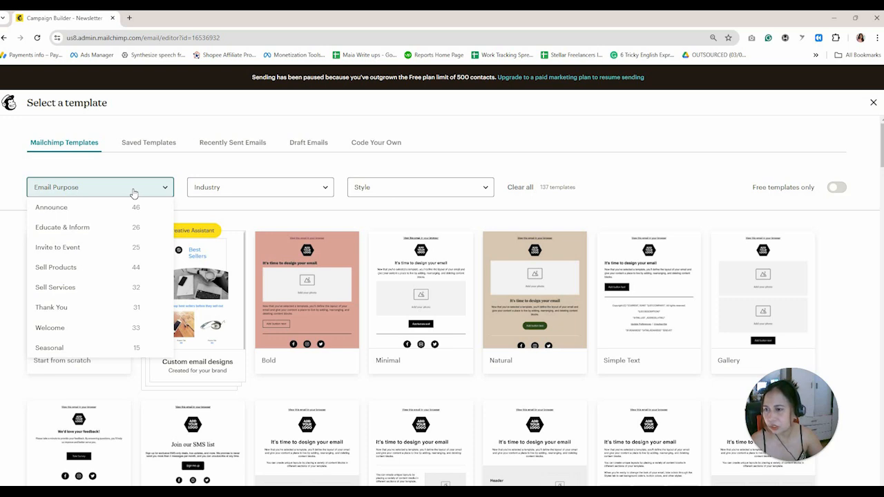
{"action": "left_click", "coordinate": [108, 215]}
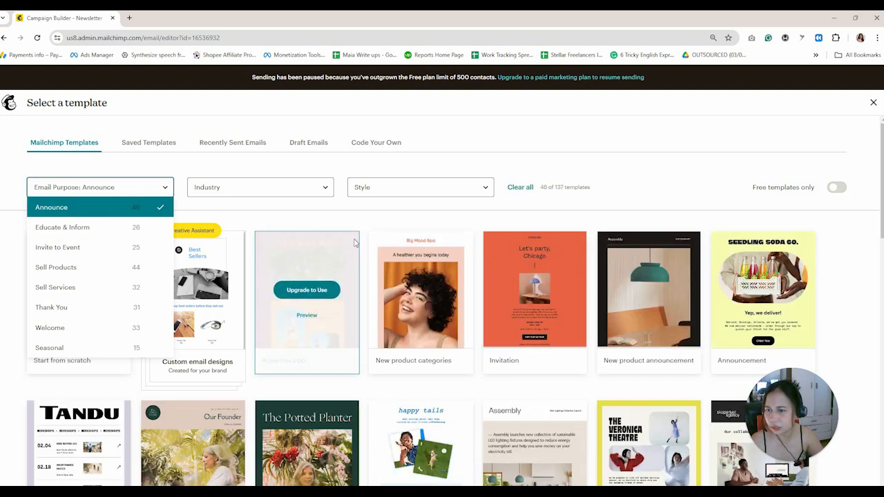
{"action": "left_click", "coordinate": [866, 252]}
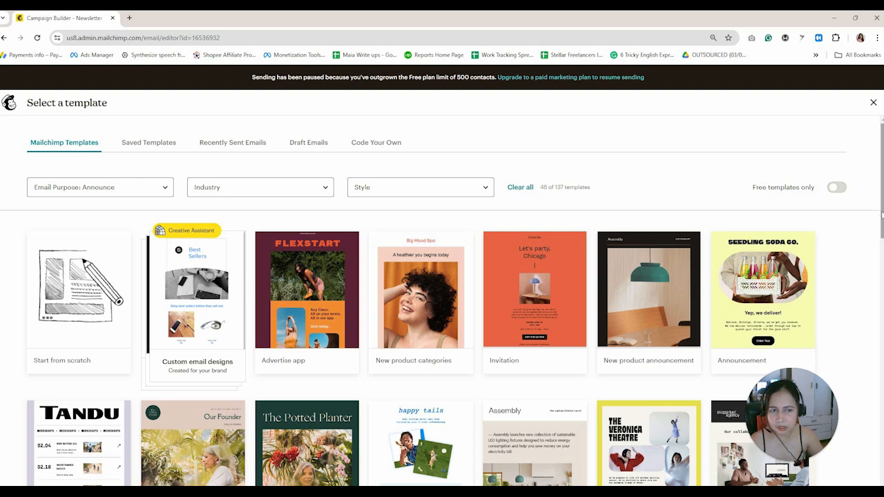
{"action": "left_click_drag", "start_coordinate": [881, 209], "coordinate": [881, 243]}
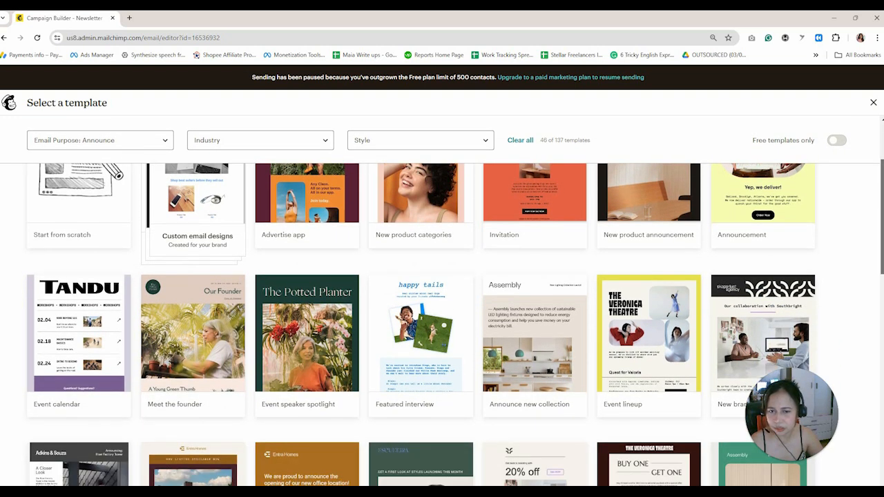
{"action": "scroll", "coordinate": [881, 243], "scroll_direction": "up", "scroll_amount": 3}
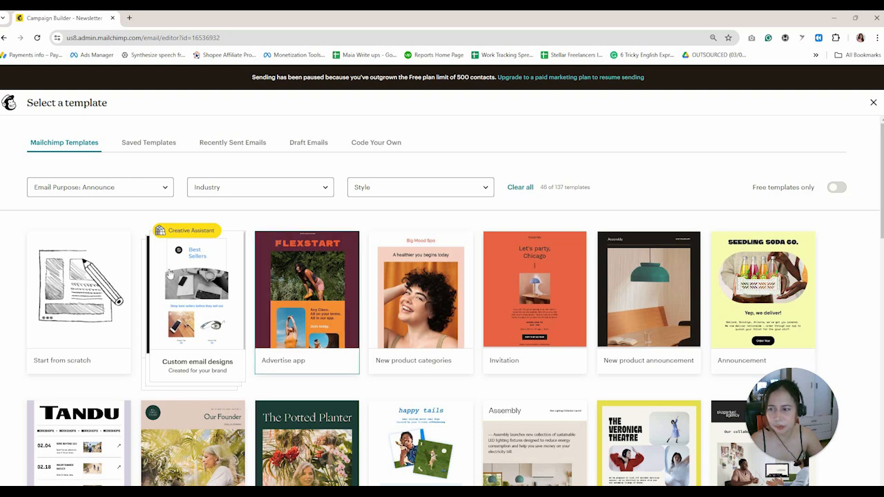
{"action": "left_click", "coordinate": [79, 303]}
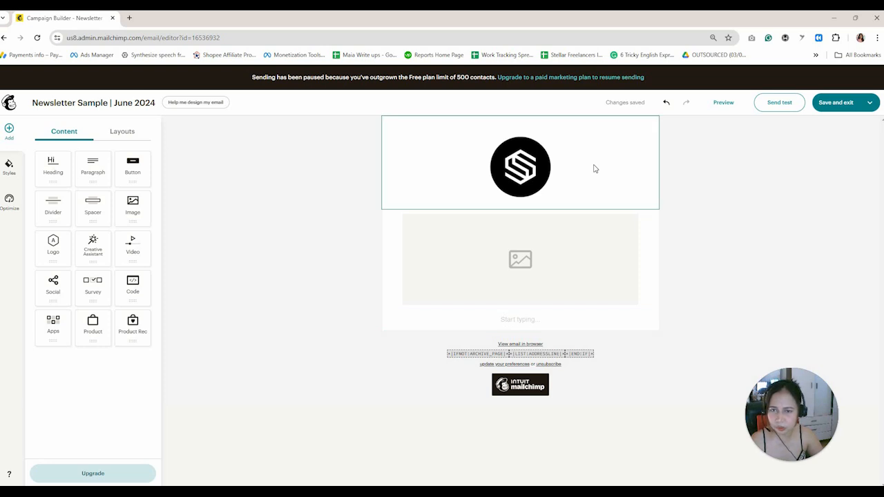
Resize the header logo down to a small icon and close the Logo panel.
{"action": "left_click", "coordinate": [555, 261]}
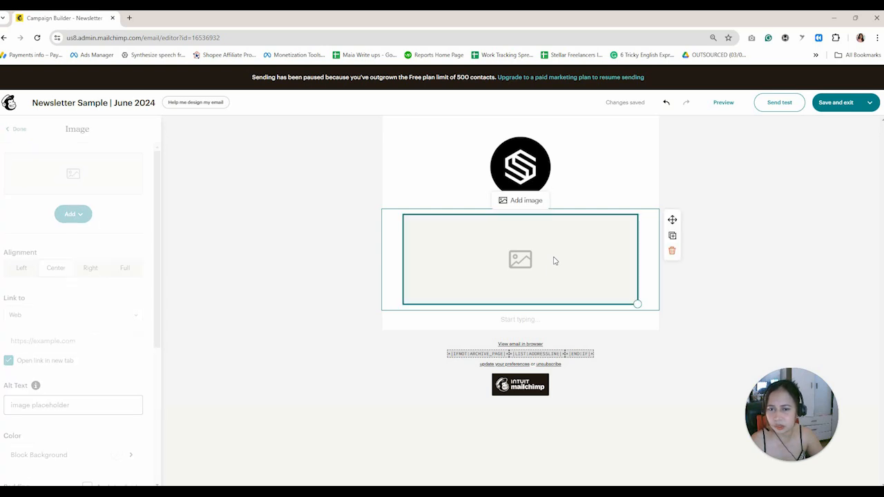
{"action": "left_click", "coordinate": [526, 161]}
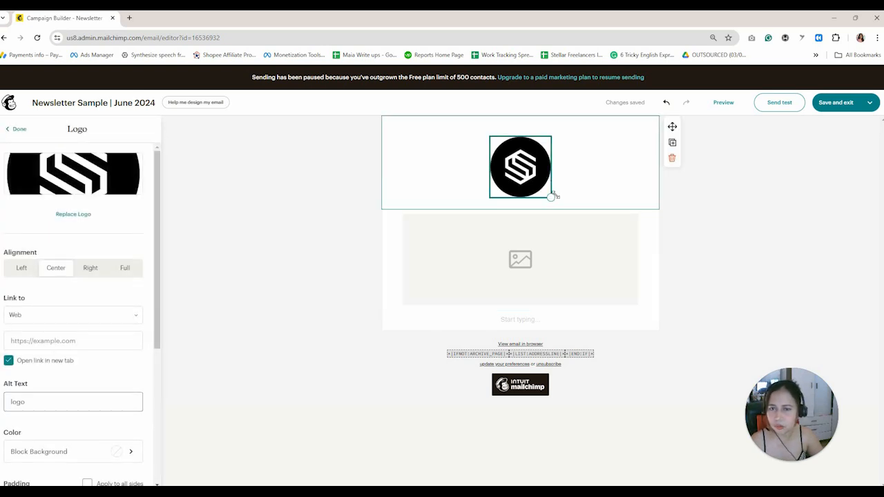
{"action": "left_click_drag", "start_coordinate": [551, 199], "coordinate": [511, 131]}
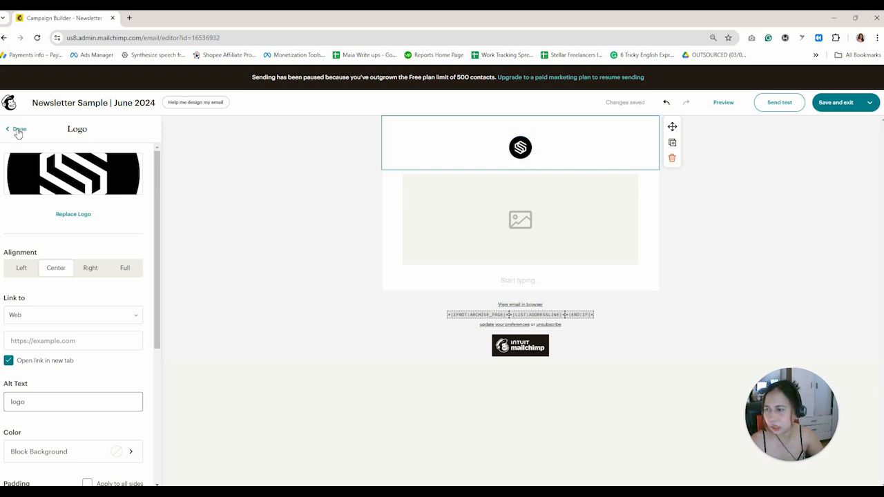
{"action": "key", "text": "Escape"}
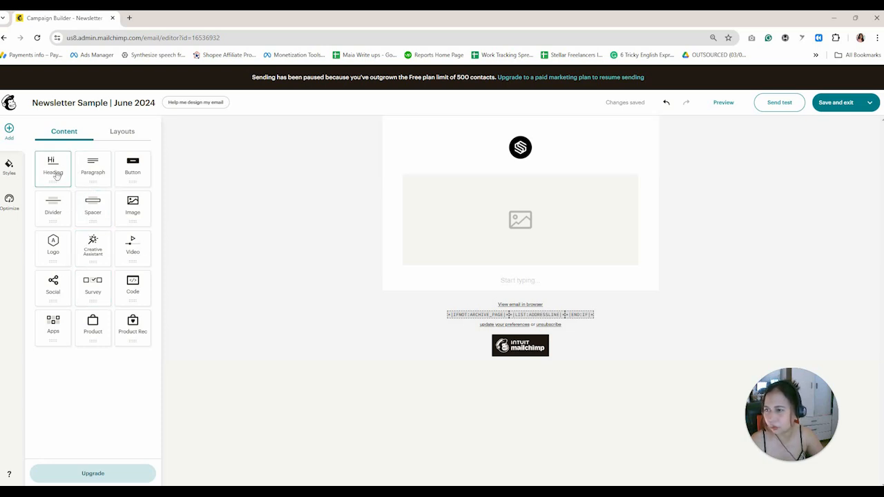
Insert a Heading block between the logo and the empty image placeholder.
{"action": "left_click_drag", "start_coordinate": [59, 171], "coordinate": [527, 173]}
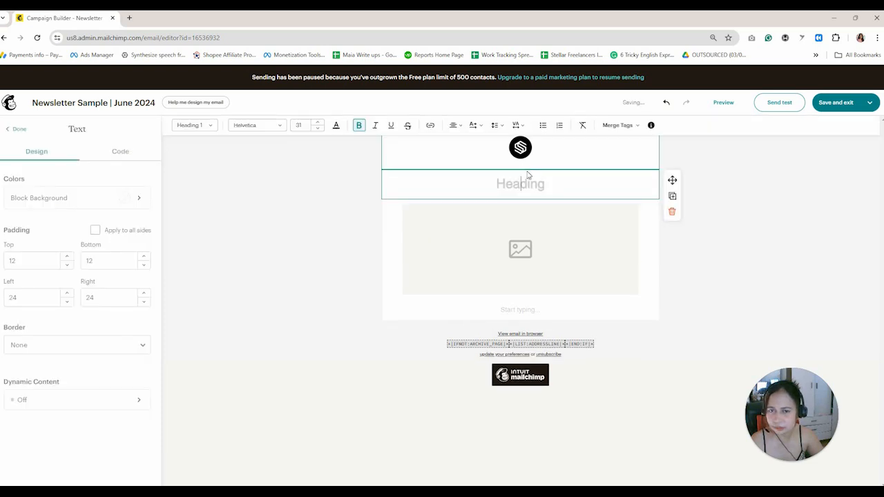
{"action": "left_click", "coordinate": [17, 133]}
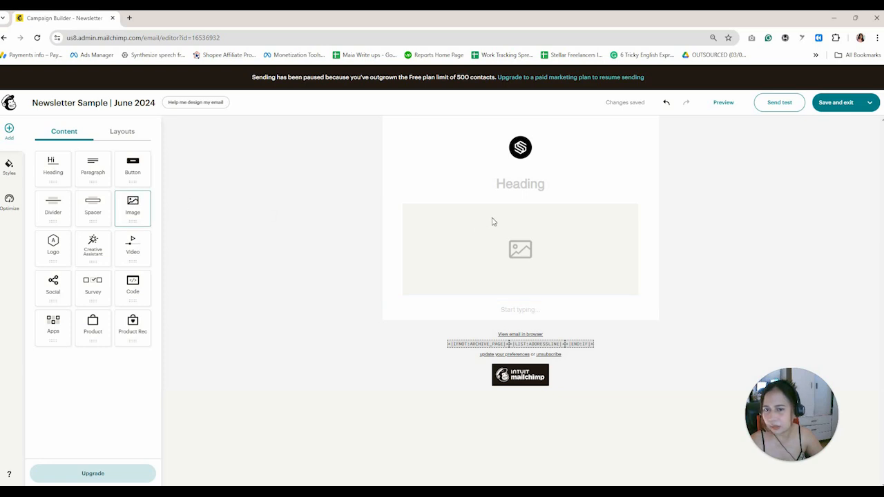
{"action": "left_click", "coordinate": [462, 236]}
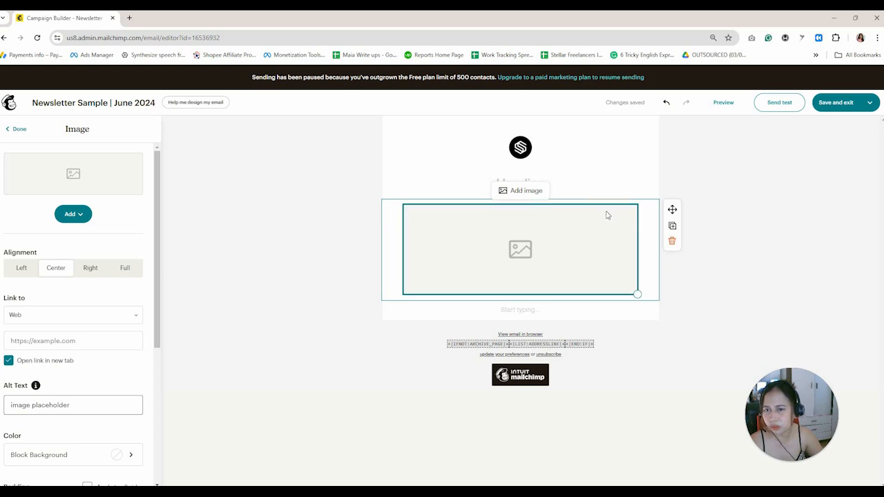
{"action": "left_click", "coordinate": [18, 129]}
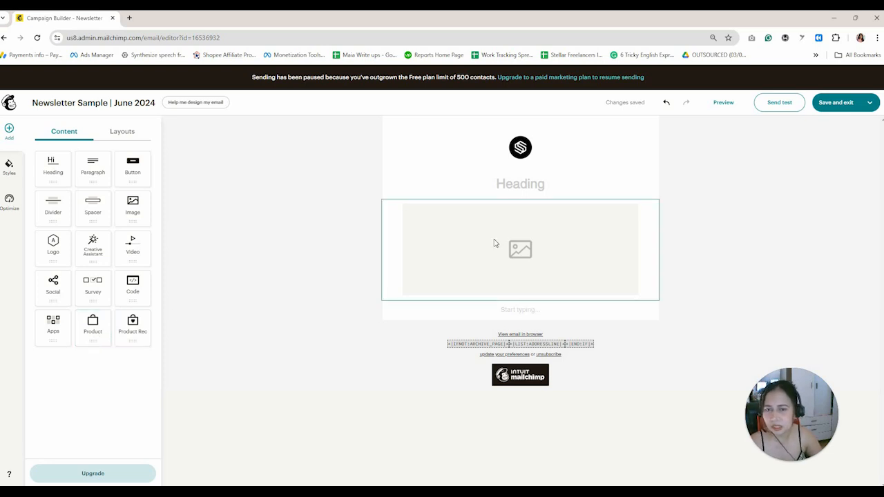
Replace the Heading placeholder with the owner's 'VA Services' business name.
{"action": "left_click", "coordinate": [517, 185]}
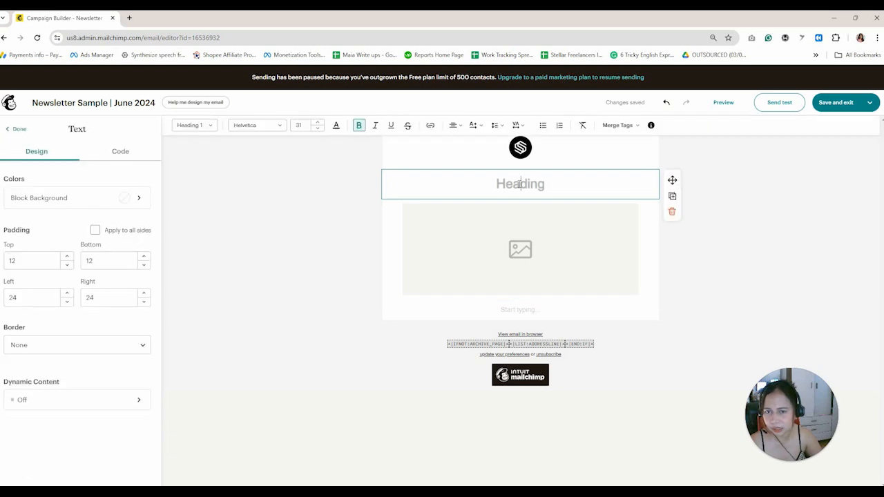
{"action": "type", "text": "MA"}
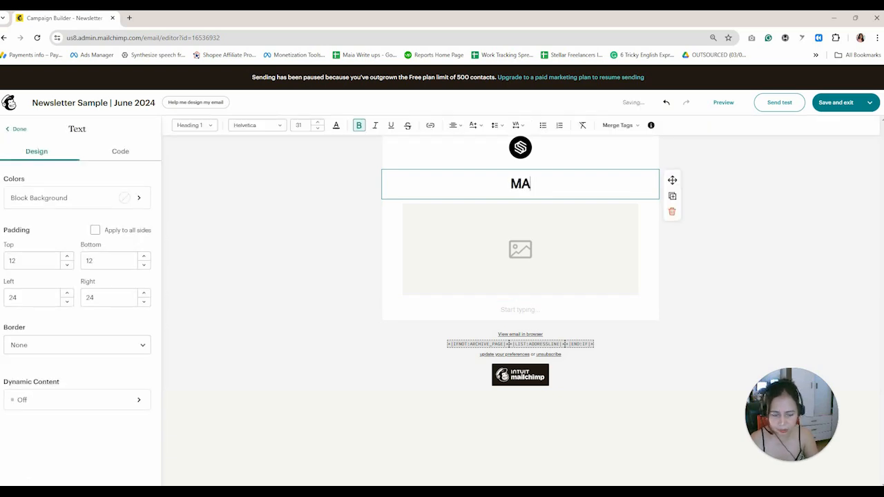
{"action": "key", "text": "BackSpace"}
{"action": "type", "text": "ai"}
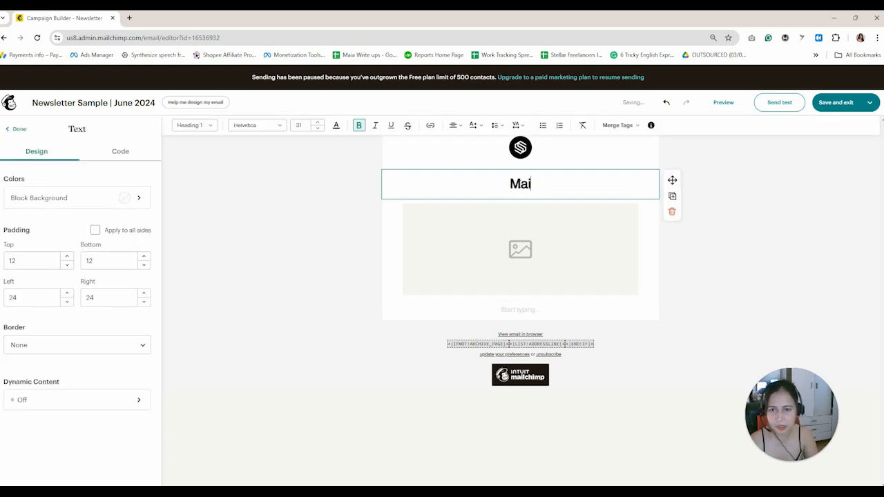
{"action": "type", "text": "a's VA "}
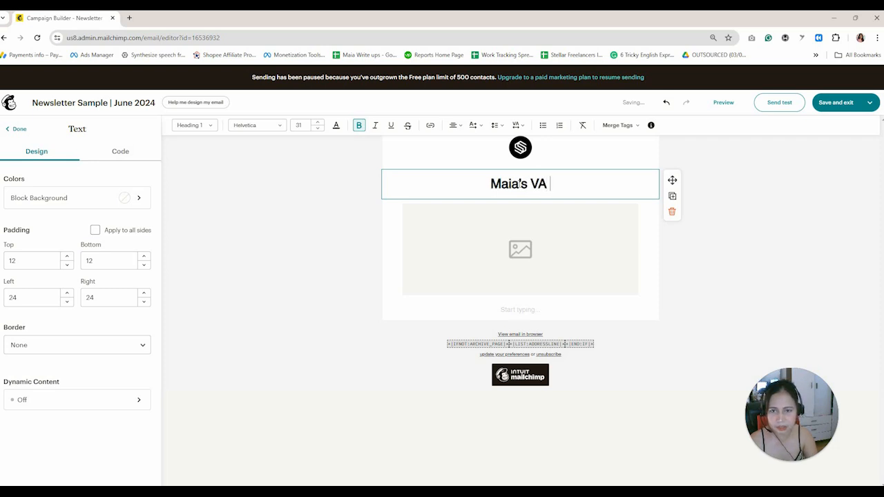
{"action": "type", "text": "Services"}
{"action": "left_click", "coordinate": [614, 239]}
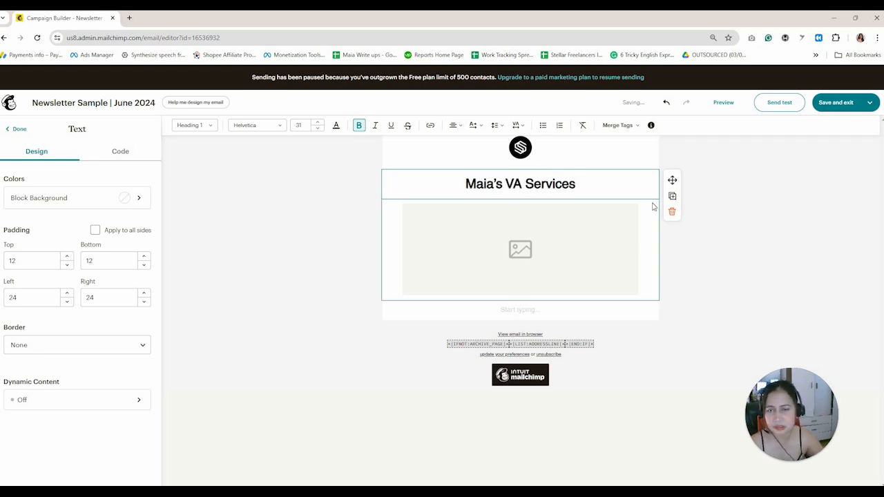
{"action": "left_click", "coordinate": [18, 130]}
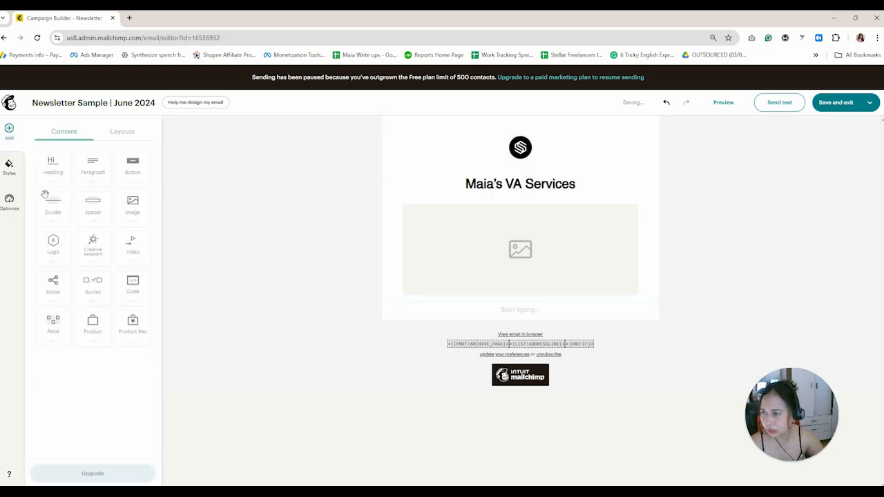
Add a divider below the heading and make its line light grey.
{"action": "left_click_drag", "start_coordinate": [333, 223], "coordinate": [511, 222]}
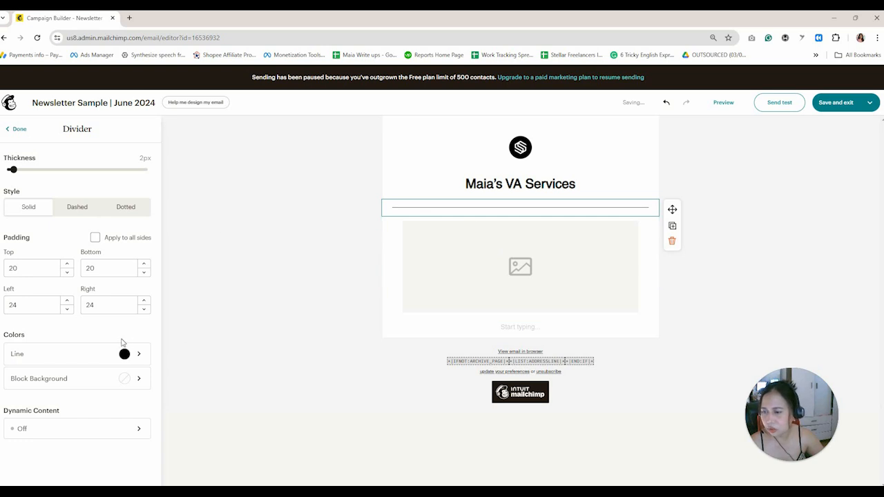
{"action": "left_click", "coordinate": [140, 360]}
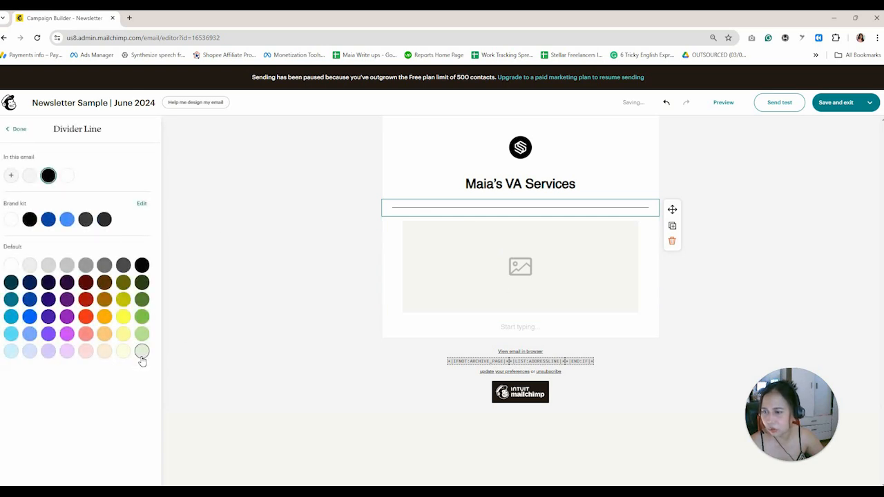
{"action": "left_click", "coordinate": [67, 269]}
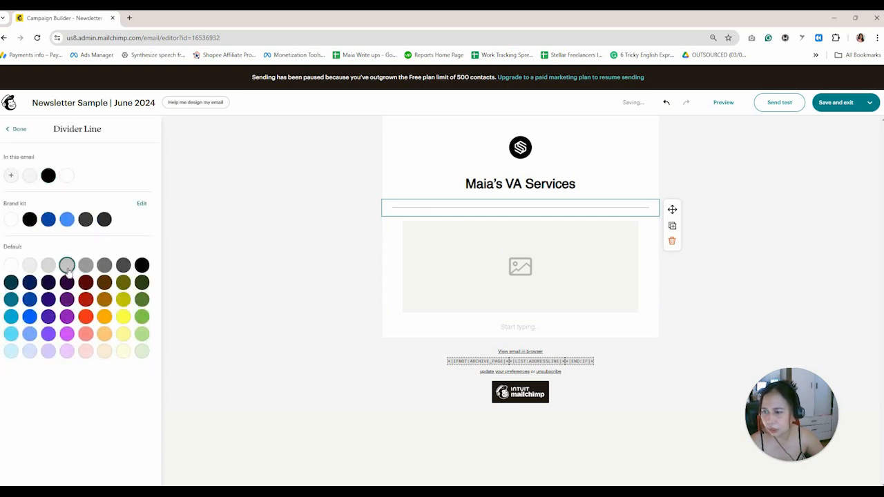
{"action": "left_click", "coordinate": [650, 335]}
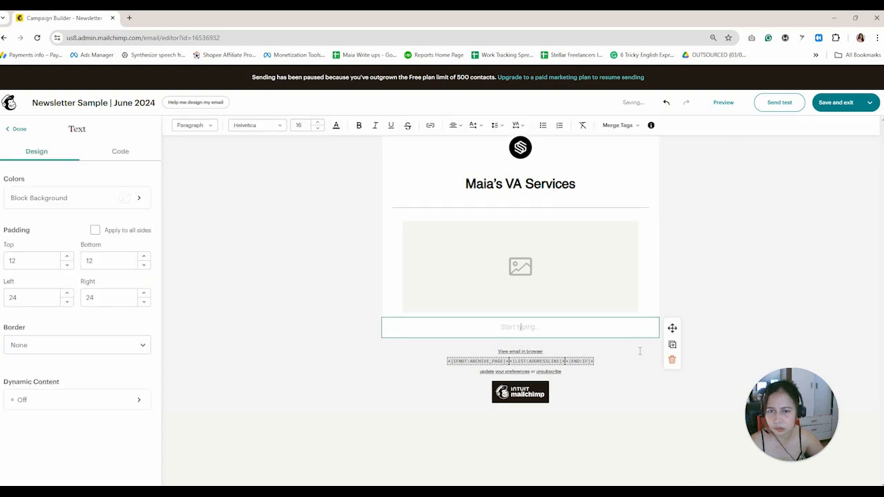
Set the divider's left and right padding to 0 so it spans the full width.
{"action": "left_click", "coordinate": [471, 208]}
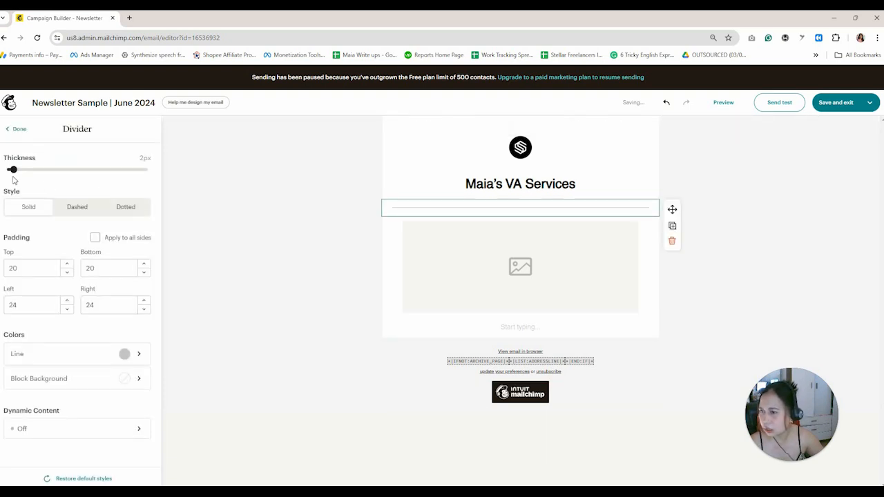
{"action": "double_click", "coordinate": [13, 304]}
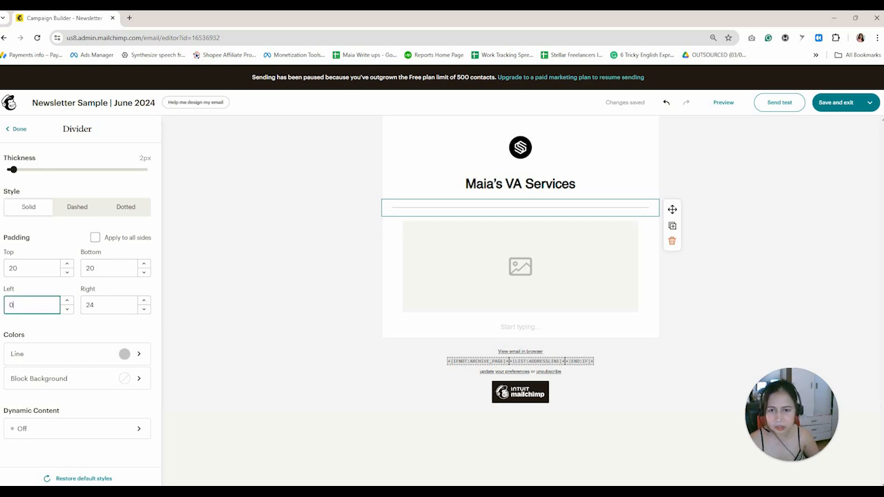
{"action": "type", "text": "0"}
{"action": "left_click", "coordinate": [67, 301]}
{"action": "double_click", "coordinate": [90, 304]}
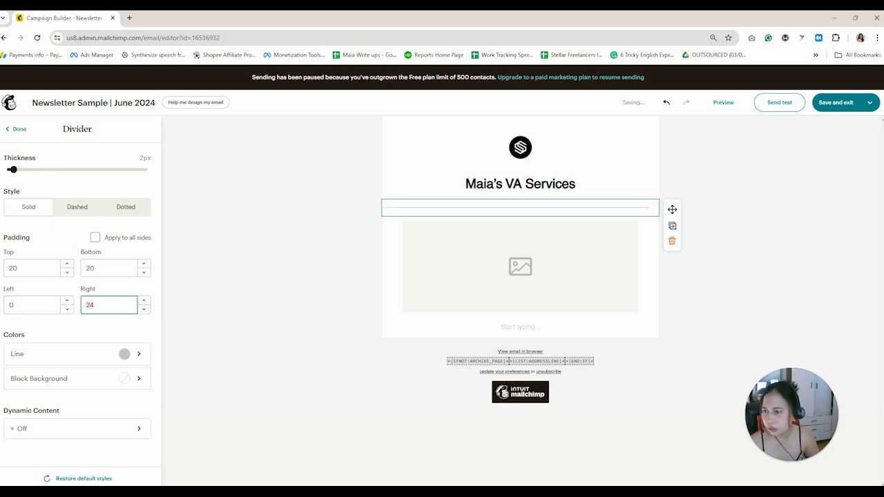
{"action": "type", "text": "0"}
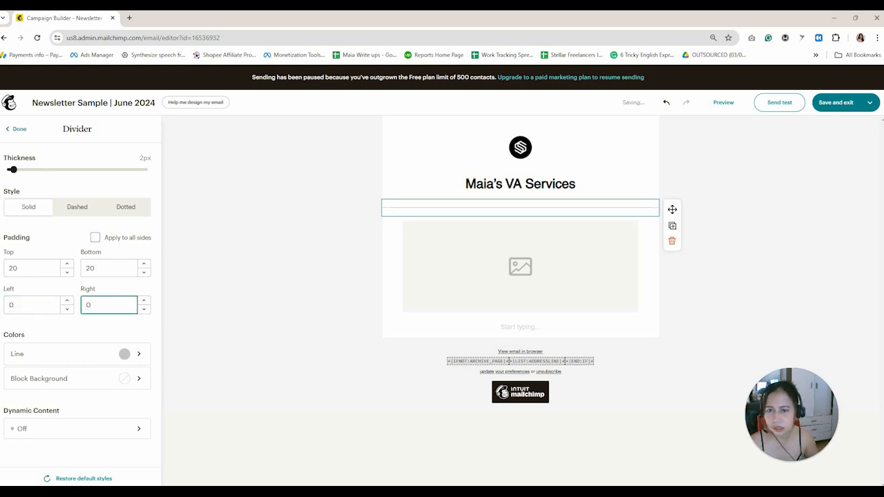
{"action": "left_click", "coordinate": [645, 328]}
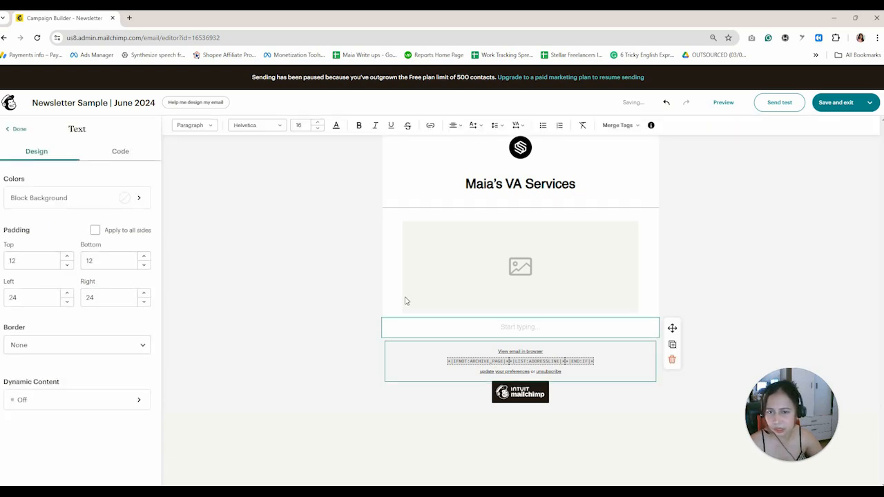
Fill the image block with the uploaded stressed-man-at-laptop photo, aligned Full width.
{"action": "left_click", "coordinate": [444, 264]}
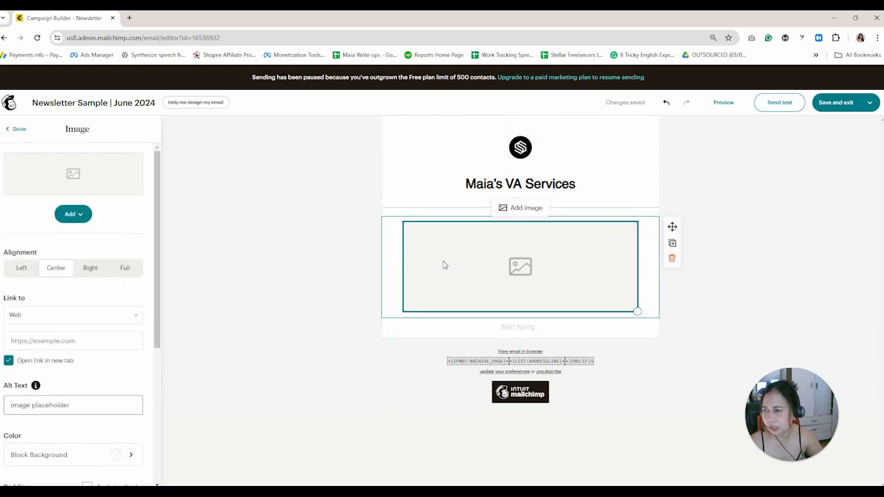
{"action": "left_click", "coordinate": [85, 218]}
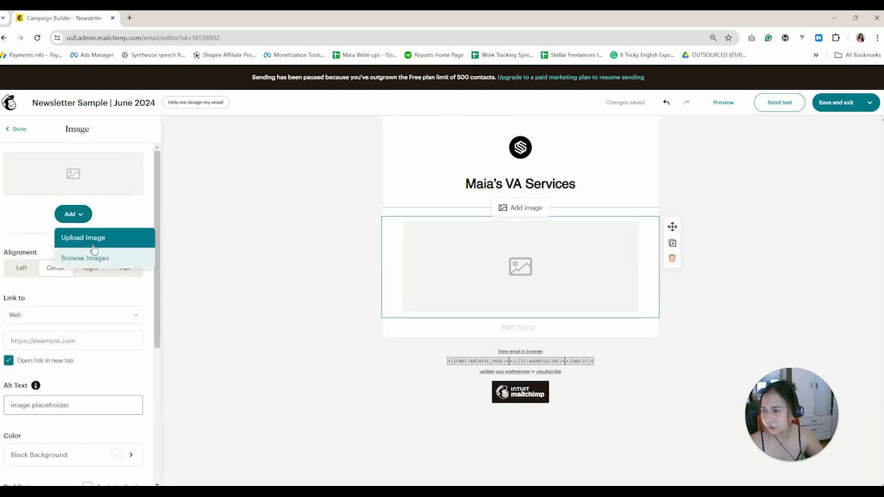
{"action": "left_click", "coordinate": [93, 264]}
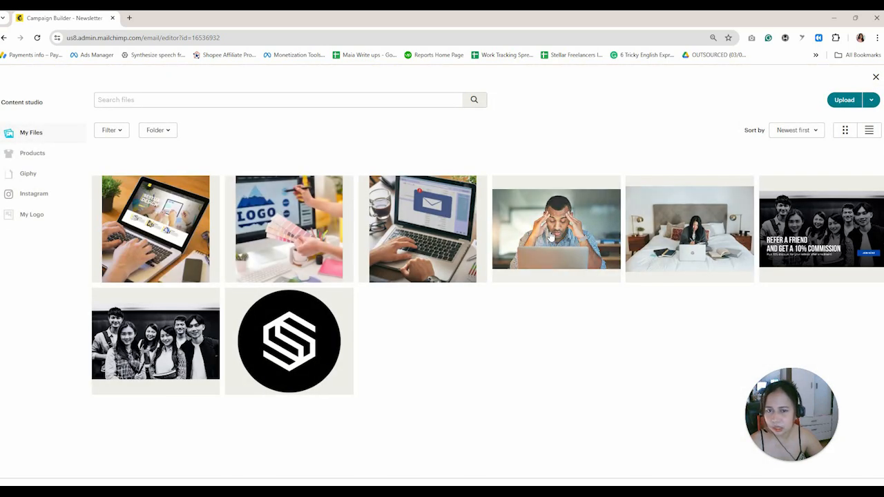
{"action": "left_click", "coordinate": [550, 236]}
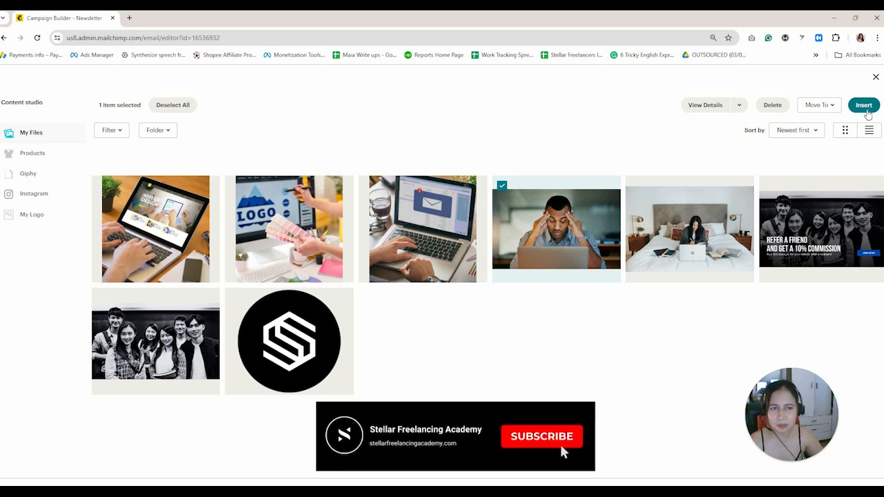
{"action": "left_click", "coordinate": [867, 113]}
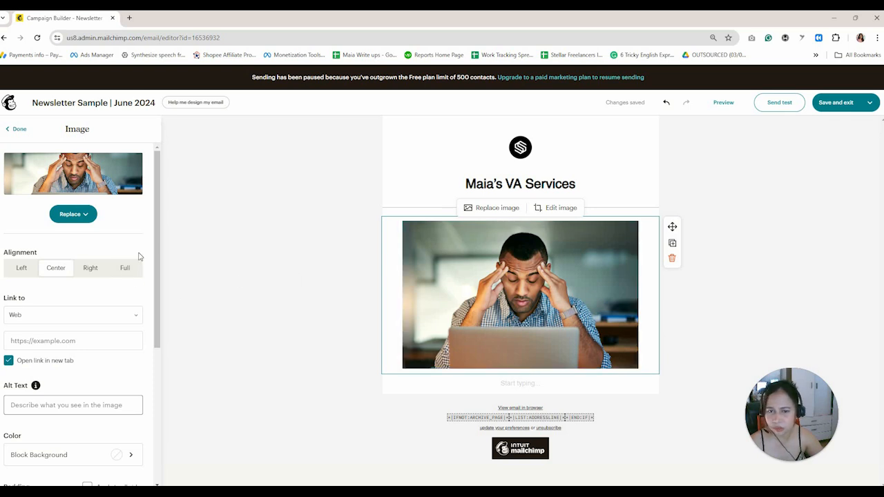
{"action": "left_click", "coordinate": [133, 274]}
{"action": "left_click", "coordinate": [690, 330]}
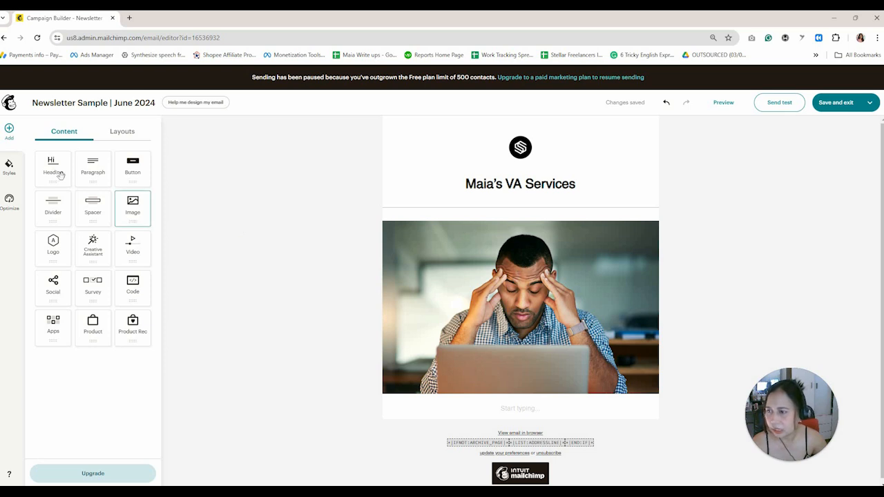
Add a heading under the photo reading 'Maximize Productivity: Partner with a Professional VA Today'.
{"action": "left_click_drag", "start_coordinate": [55, 174], "coordinate": [521, 411]}
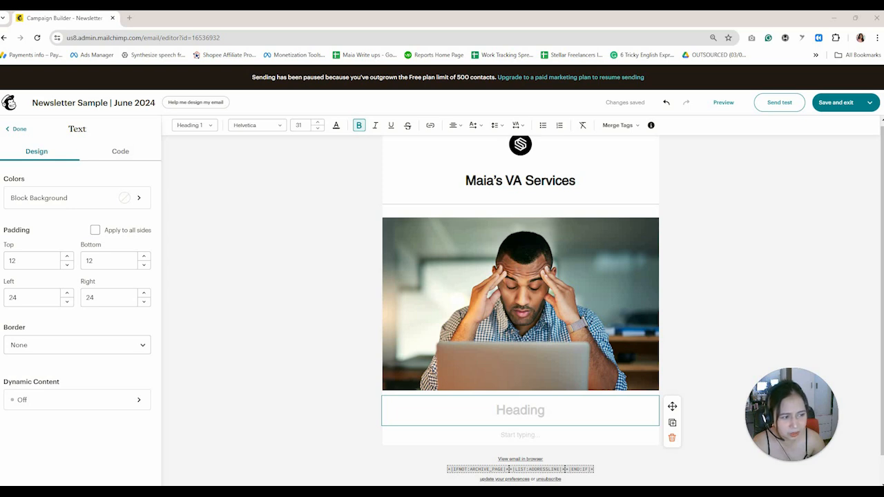
{"action": "right_click", "coordinate": [533, 412]}
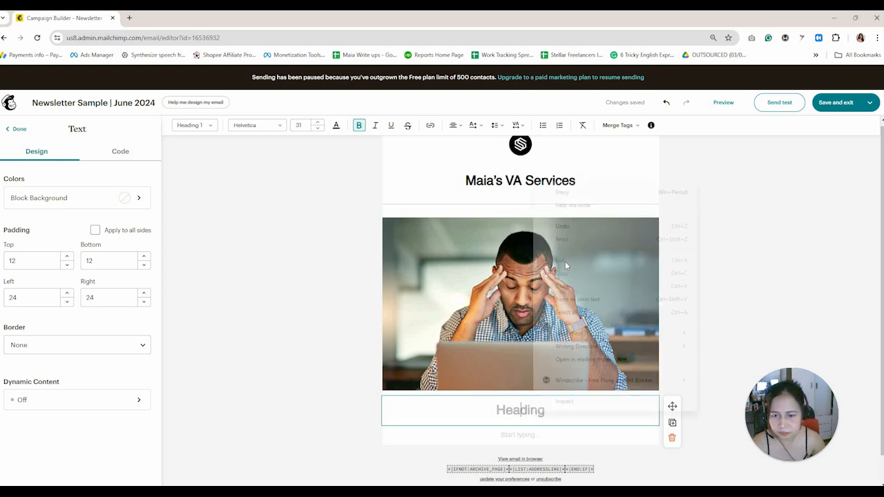
{"action": "left_click", "coordinate": [573, 285]}
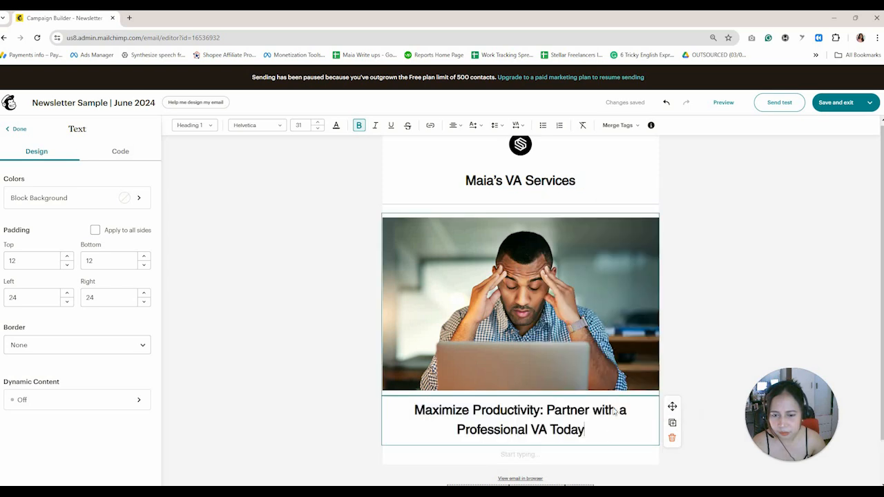
{"action": "left_click", "coordinate": [648, 455]}
{"action": "scroll", "coordinate": [518, 370], "scroll_direction": "down", "scroll_amount": 1}
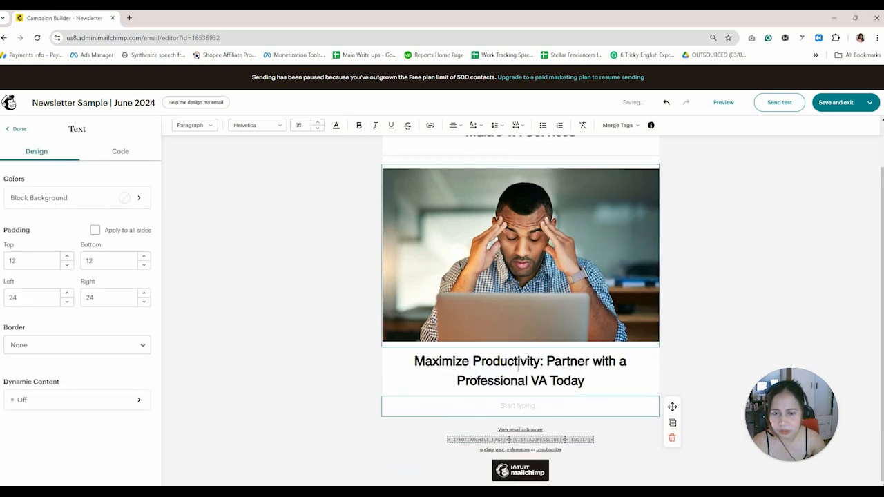
Check the heading's text colour in the custom colour picker, leaving it unchanged.
{"action": "triple_click", "coordinate": [518, 368]}
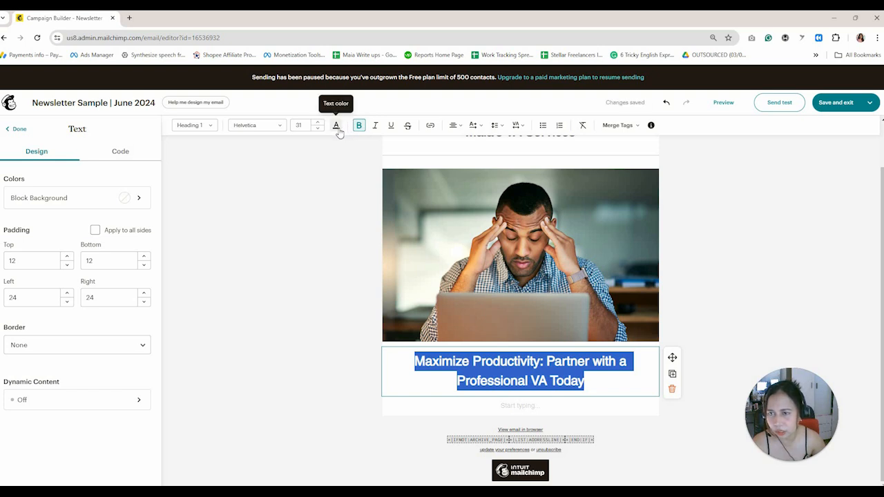
{"action": "left_click", "coordinate": [337, 128]}
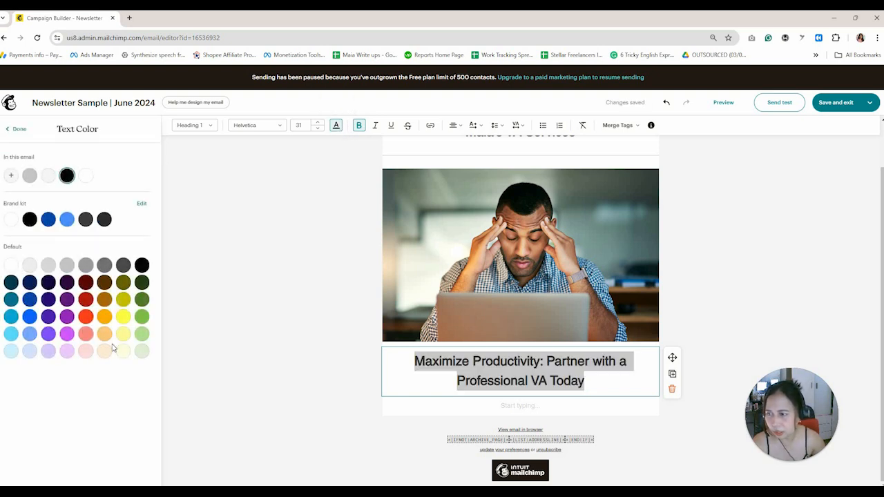
{"action": "left_click", "coordinate": [11, 175]}
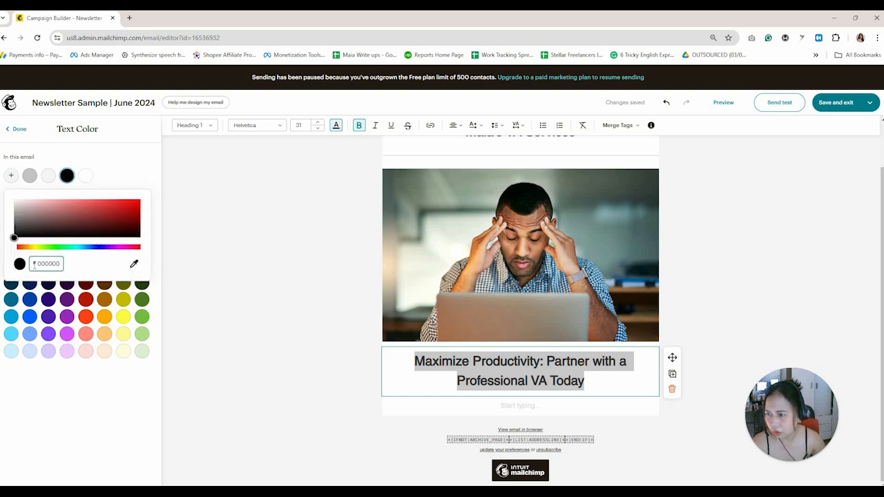
{"action": "left_click", "coordinate": [61, 263]}
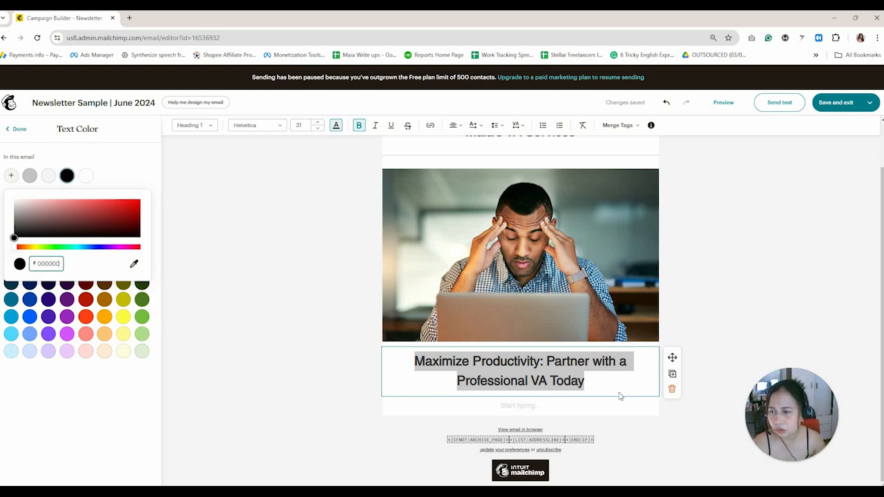
{"action": "key", "text": "Escape"}
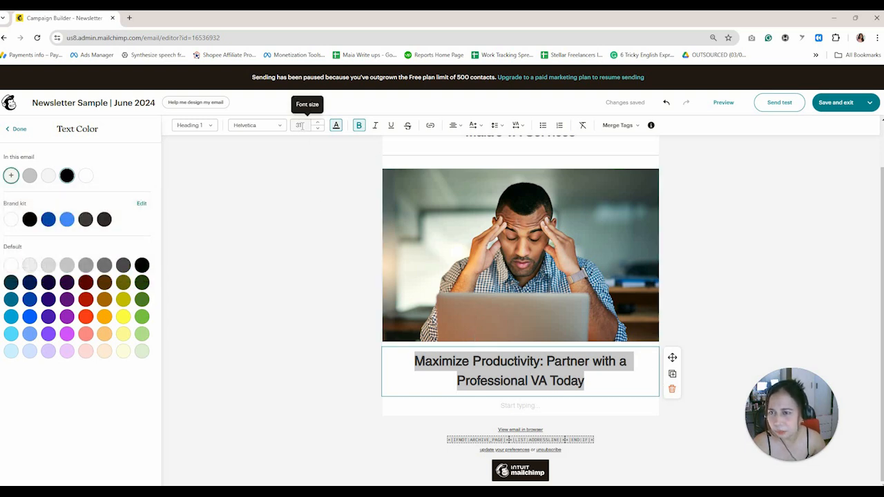
{"action": "key", "text": "Escape"}
Browse the heading font list without changing the font.
{"action": "left_click", "coordinate": [267, 132]}
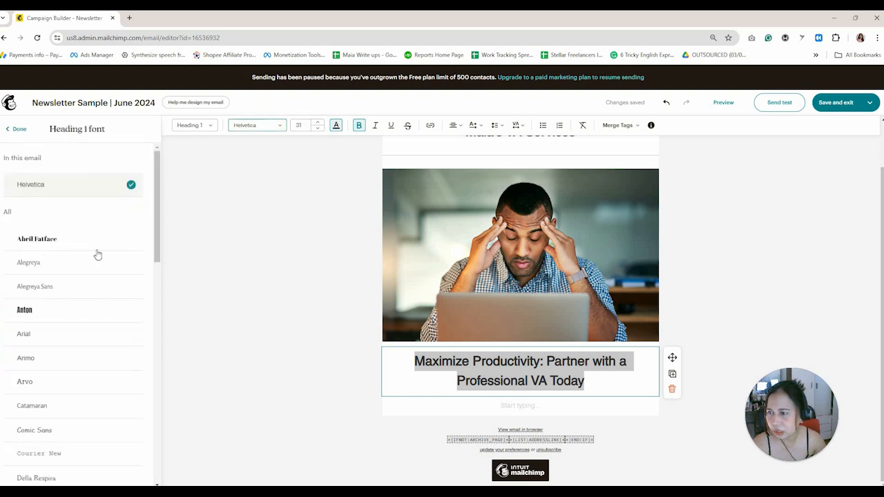
{"action": "scroll", "coordinate": [162, 318], "scroll_direction": "down", "scroll_amount": 5}
{"action": "scroll", "coordinate": [174, 410], "scroll_direction": "down", "scroll_amount": 8}
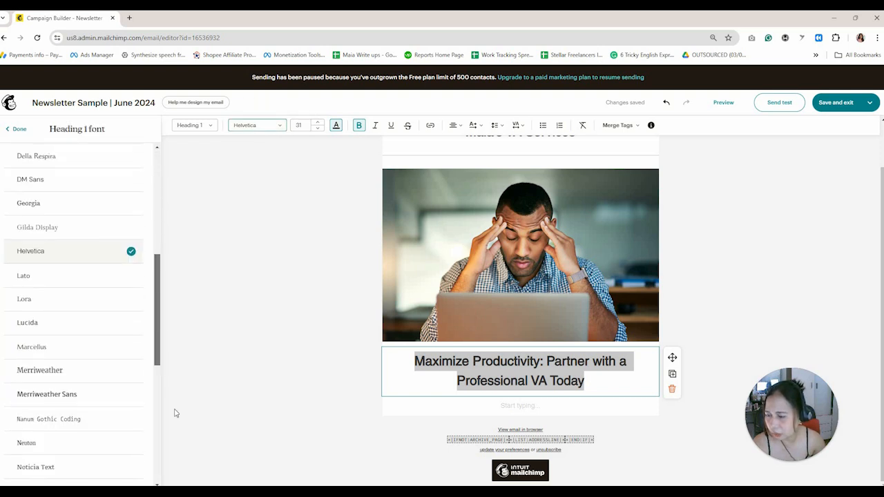
{"action": "scroll", "coordinate": [146, 250], "scroll_direction": "up", "scroll_amount": 6}
{"action": "scroll", "coordinate": [146, 249], "scroll_direction": "up", "scroll_amount": 8}
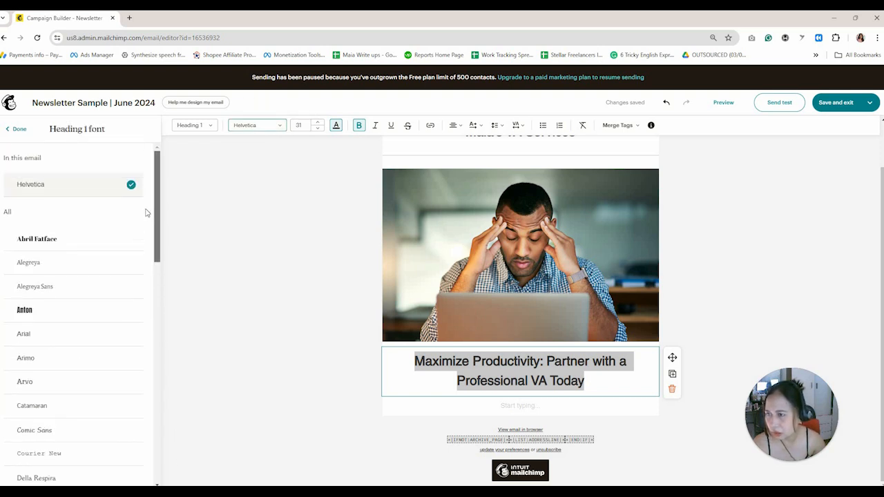
{"action": "scroll", "coordinate": [159, 207], "scroll_direction": "down", "scroll_amount": 3}
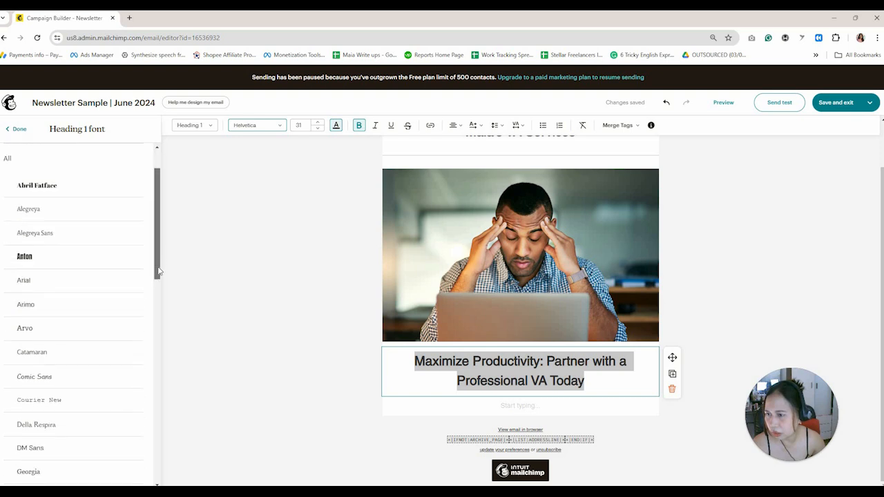
{"action": "scroll", "coordinate": [163, 199], "scroll_direction": "up", "scroll_amount": 3}
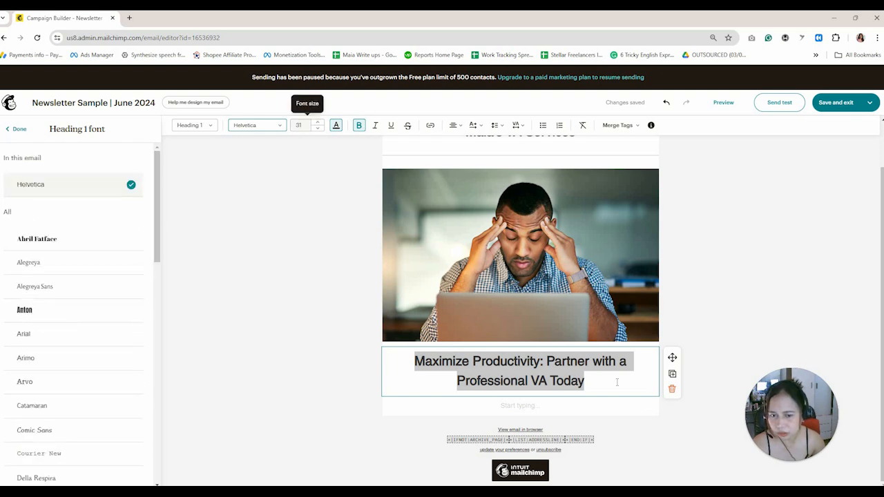
{"action": "left_click", "coordinate": [522, 407]}
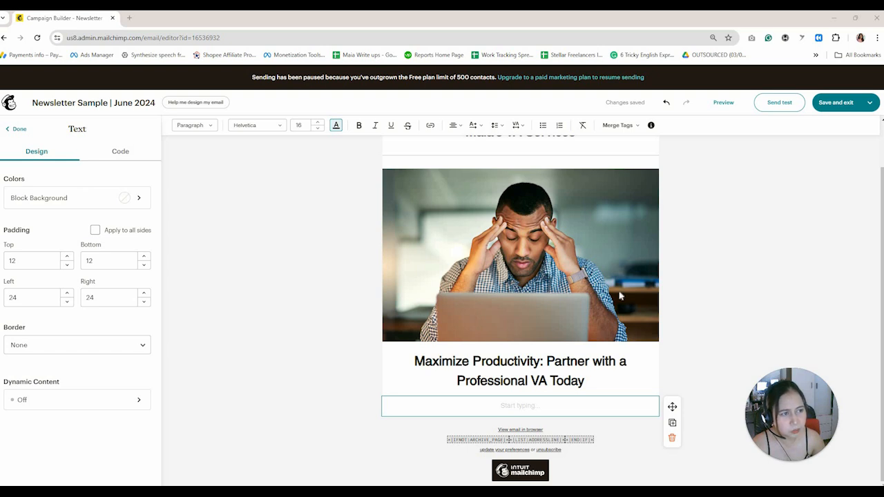
Paste the virtual assistant services intro paragraph into the text block and left-align it.
{"action": "right_click", "coordinate": [531, 412]}
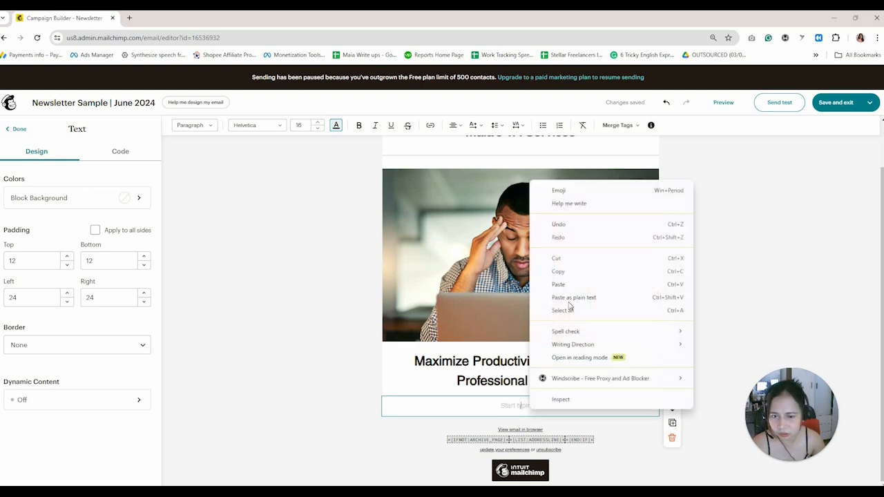
{"action": "left_click", "coordinate": [566, 284]}
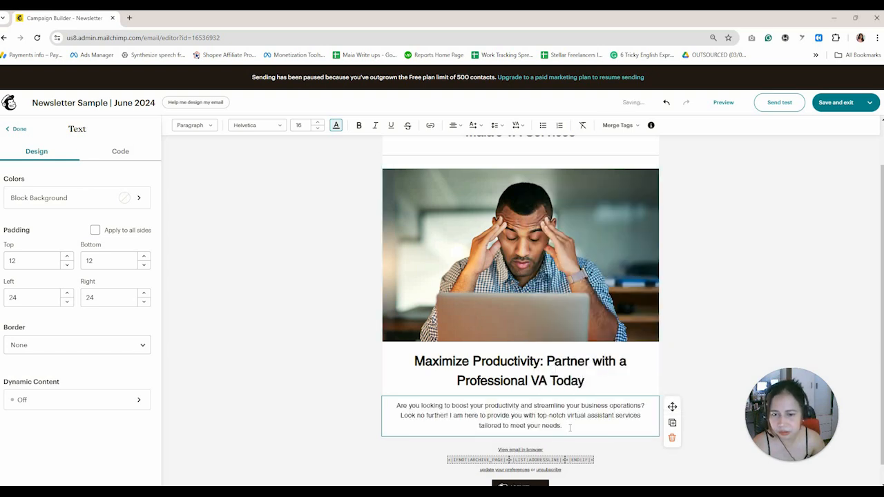
{"action": "triple_click", "coordinate": [393, 412]}
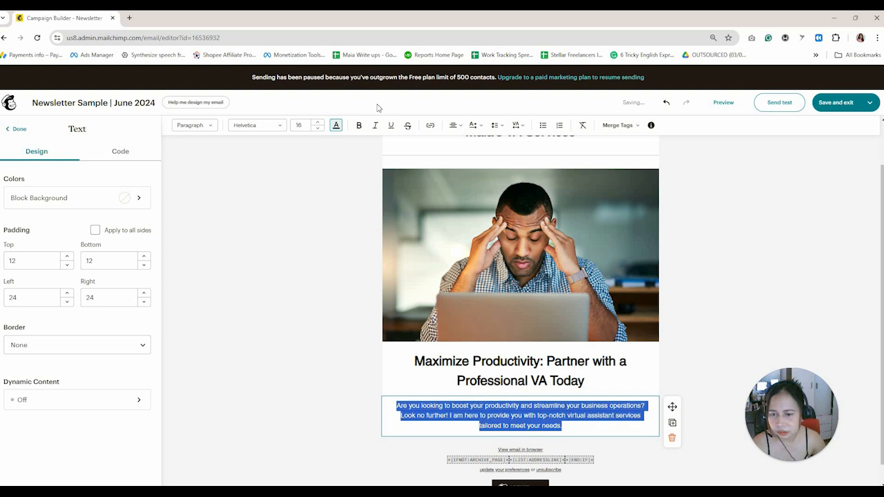
{"action": "left_click", "coordinate": [454, 127]}
{"action": "left_click", "coordinate": [453, 142]}
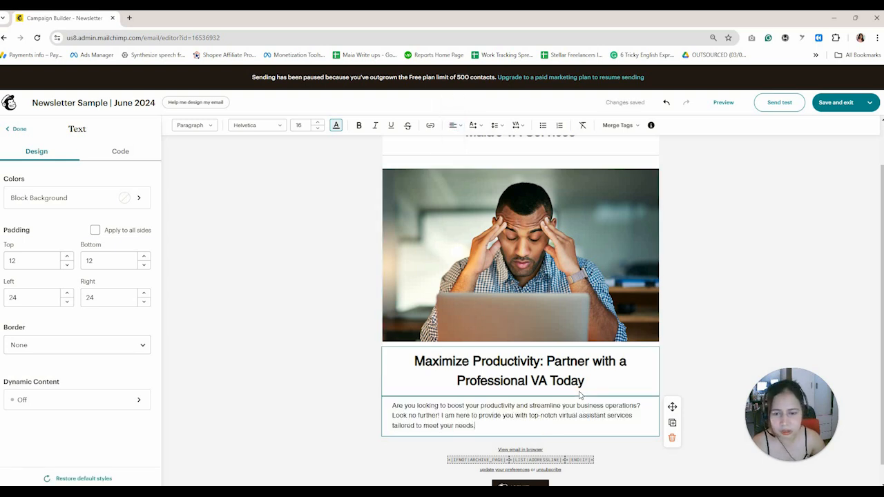
{"action": "scroll", "coordinate": [580, 391], "scroll_direction": "down", "scroll_amount": 1}
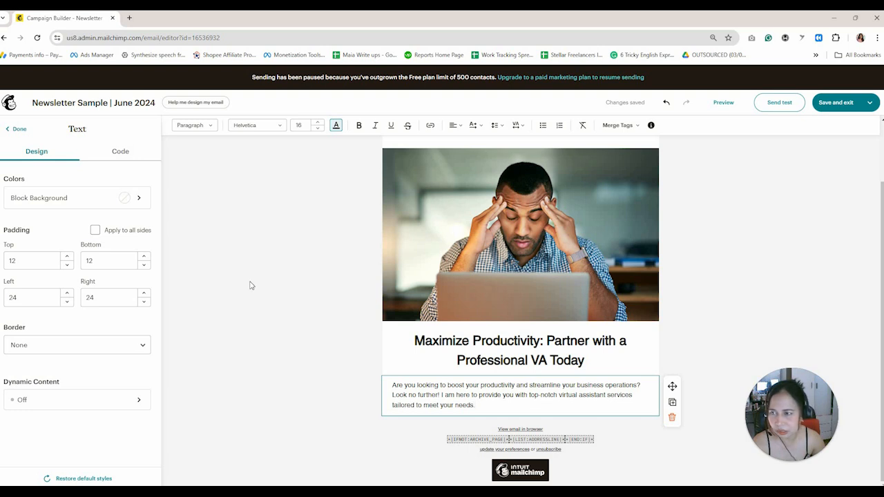
Add an Image & Text section below the paragraph using the two-column, images-on-top layout.
{"action": "left_click", "coordinate": [19, 130]}
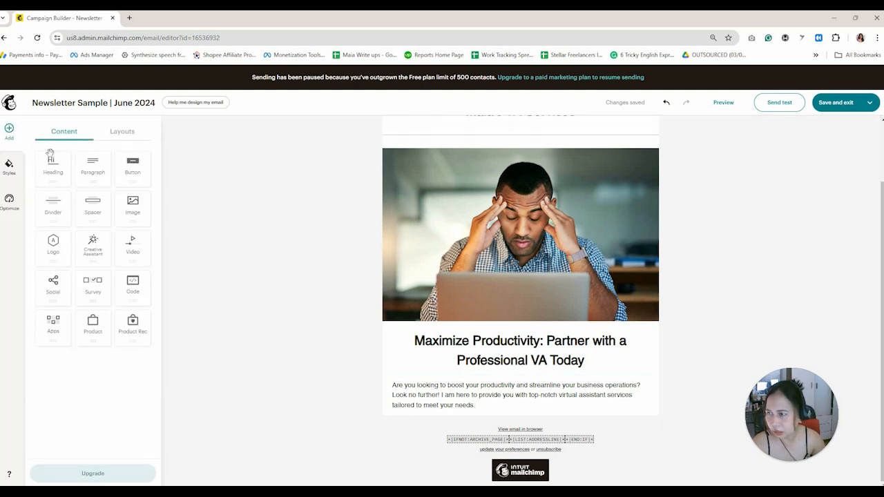
{"action": "left_click", "coordinate": [132, 138]}
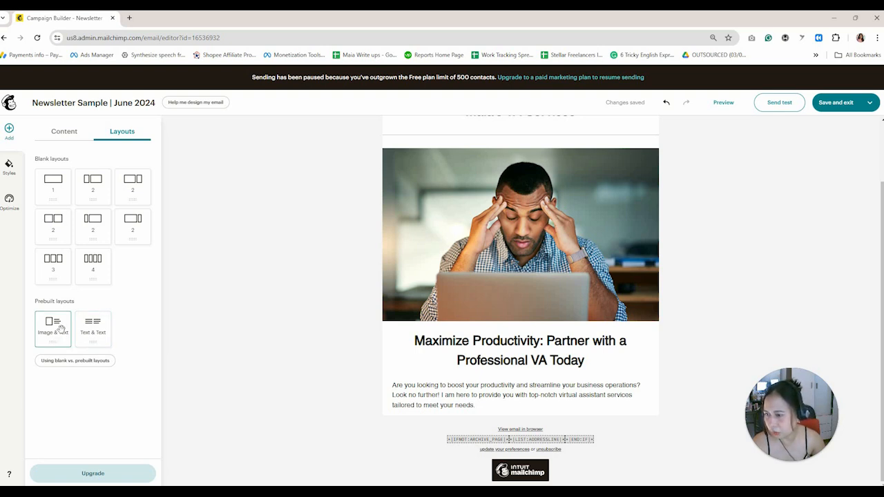
{"action": "left_click_drag", "start_coordinate": [61, 330], "coordinate": [463, 420]}
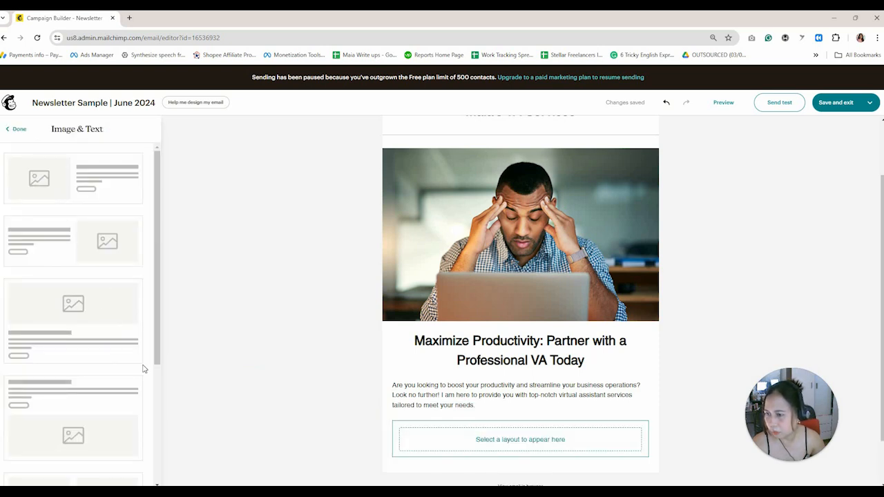
{"action": "scroll", "coordinate": [156, 439], "scroll_direction": "down", "scroll_amount": 1}
{"action": "scroll", "coordinate": [157, 449], "scroll_direction": "down", "scroll_amount": 3}
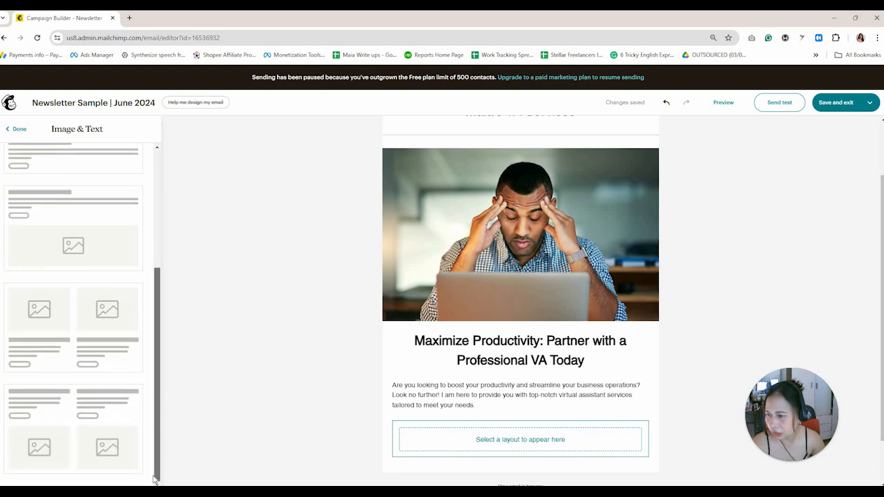
{"action": "left_click", "coordinate": [54, 330]}
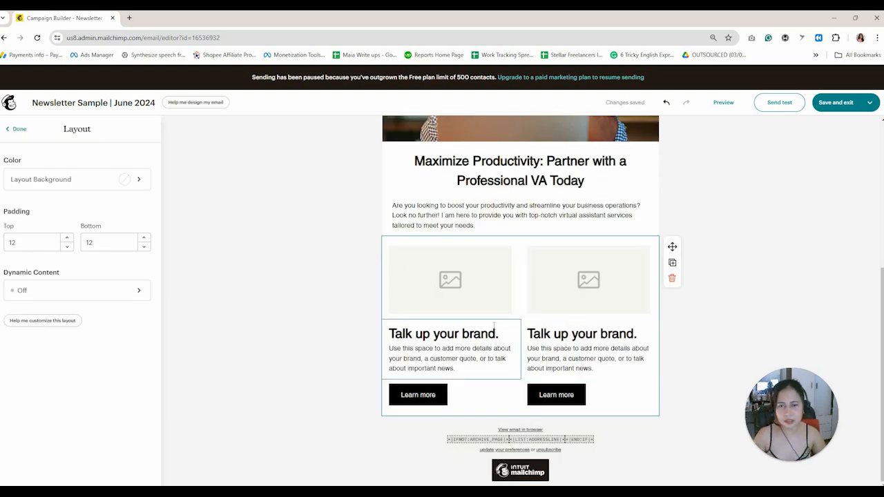
Replace the left column's image placeholder with the uploaded laptop-showing-email photo.
{"action": "left_click", "coordinate": [482, 275]}
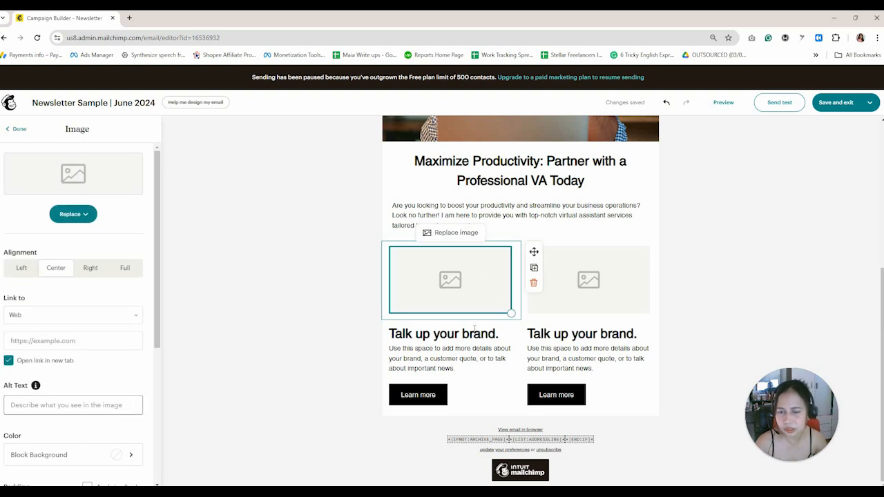
{"action": "left_click", "coordinate": [438, 353]}
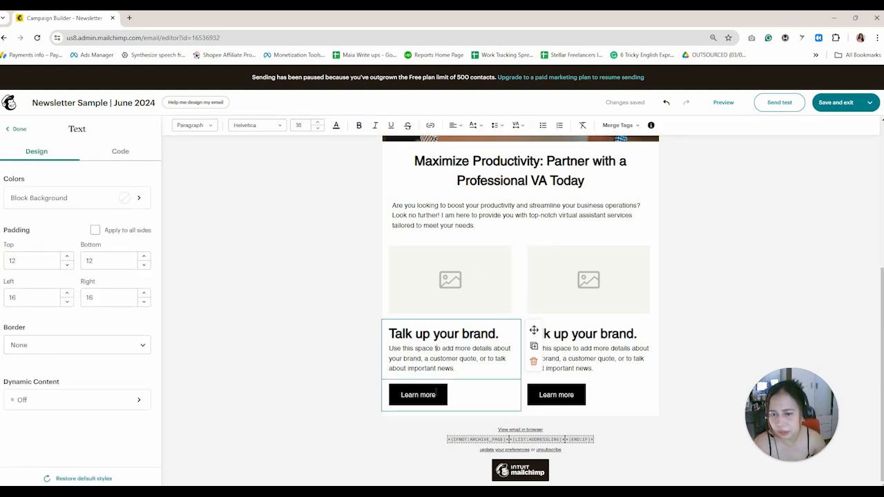
{"action": "left_click", "coordinate": [435, 393]}
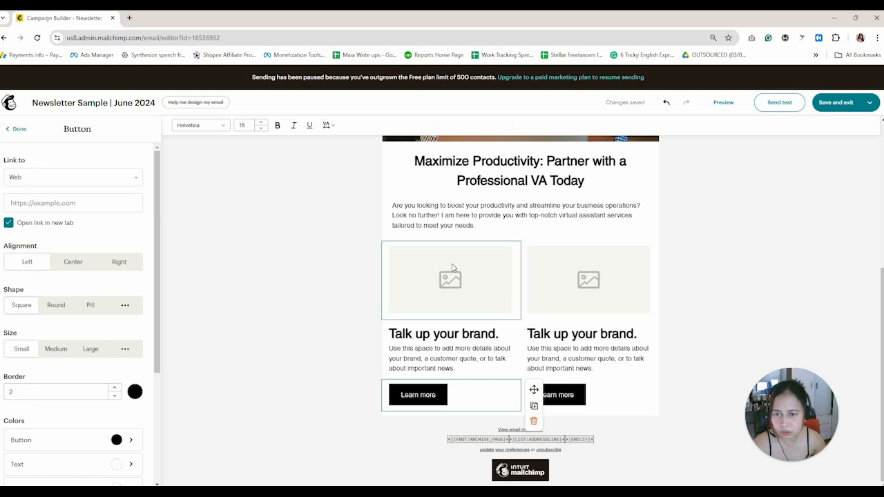
{"action": "left_click", "coordinate": [481, 257]}
{"action": "left_click", "coordinate": [76, 216]}
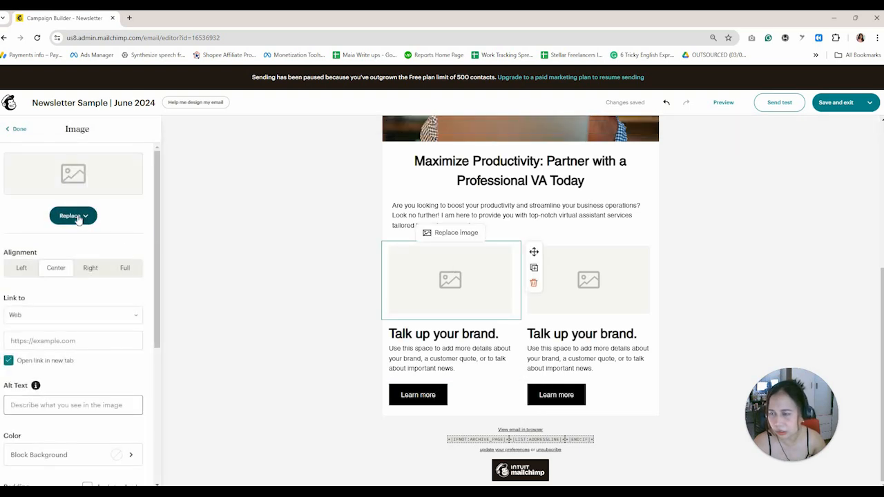
{"action": "left_click", "coordinate": [96, 258]}
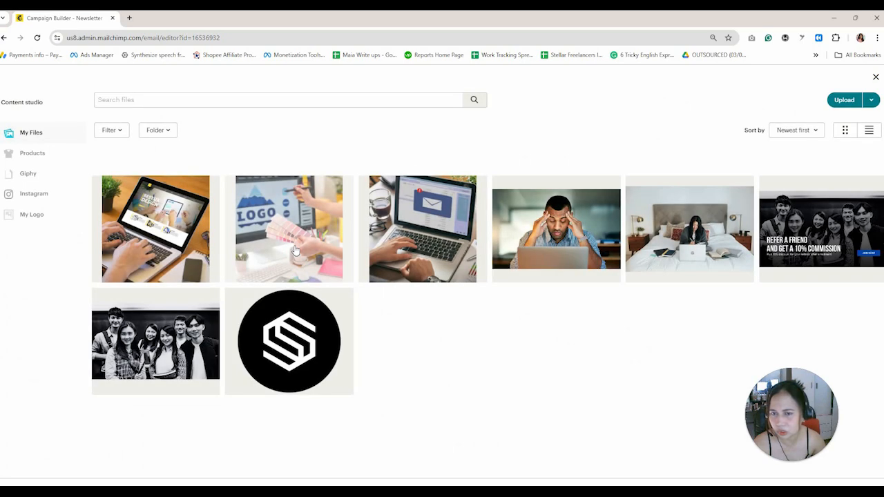
{"action": "left_click", "coordinate": [435, 245]}
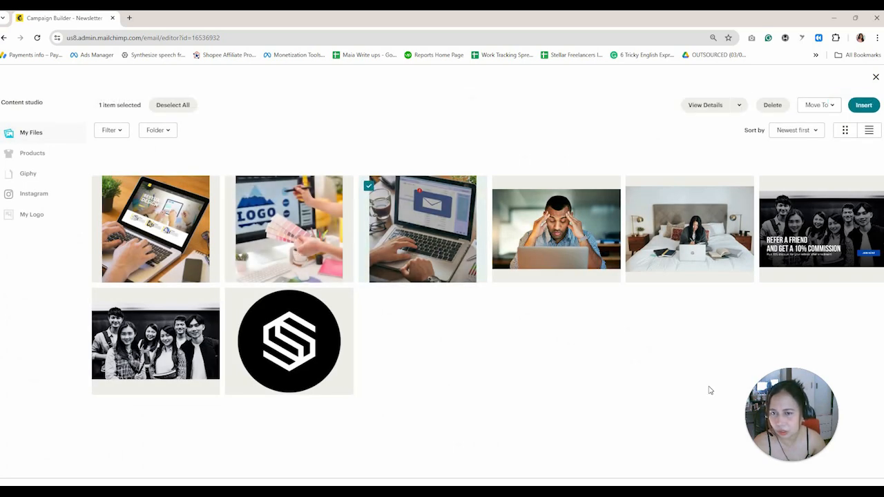
{"action": "left_click", "coordinate": [863, 105]}
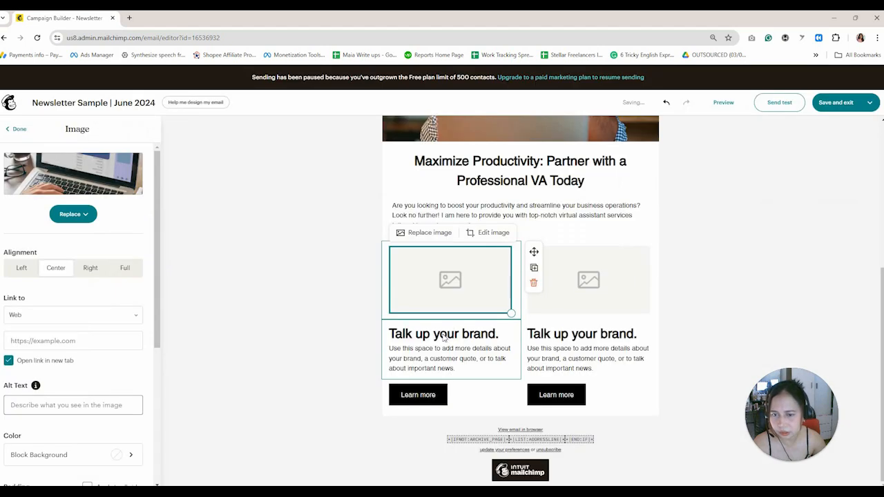
Retitle the left column heading 'Email Marketing' and reduce its font size.
{"action": "left_click", "coordinate": [477, 388]}
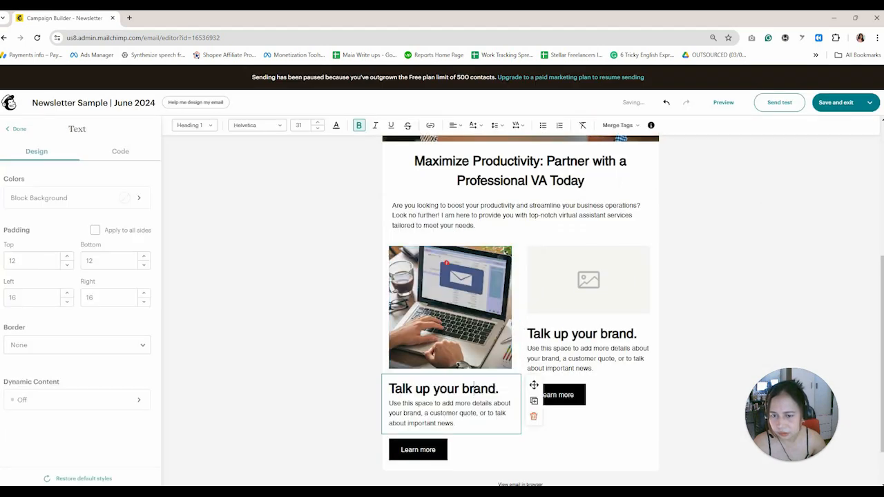
{"action": "left_click_drag", "start_coordinate": [496, 388], "coordinate": [396, 389]}
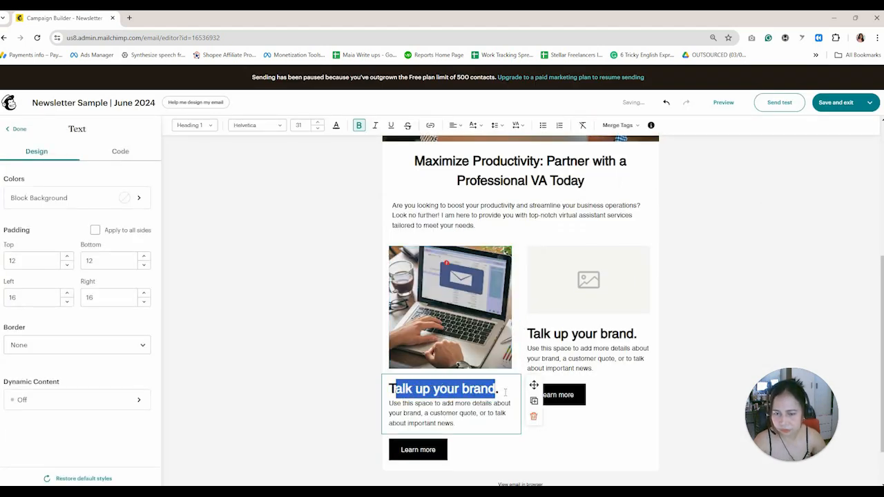
{"action": "left_click_drag", "start_coordinate": [505, 392], "coordinate": [388, 388]}
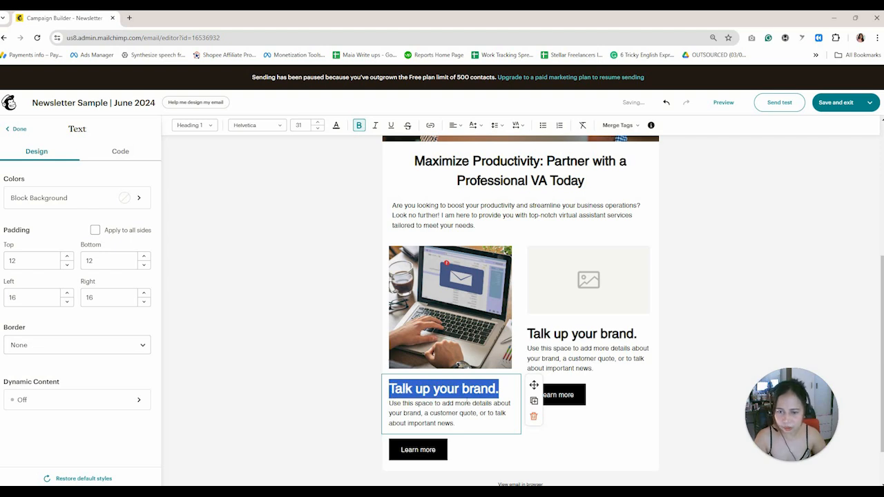
{"action": "type", "text": "Emai"}
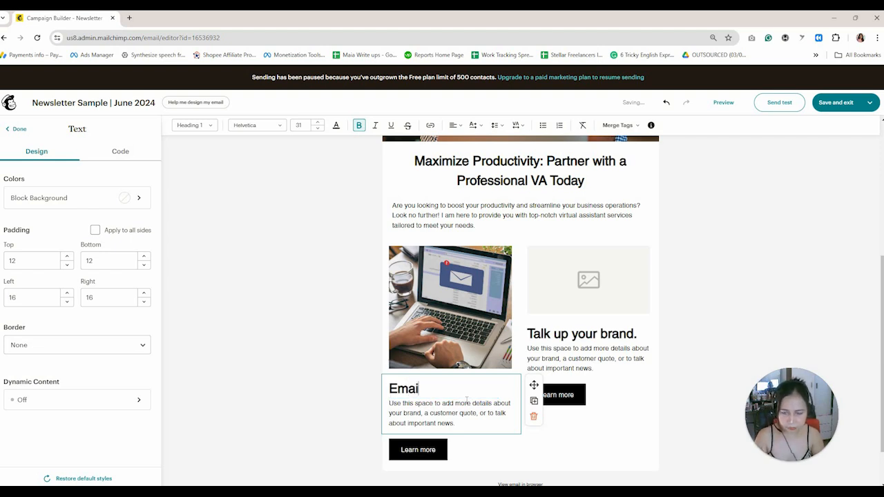
{"action": "type", "text": "l Marketing"}
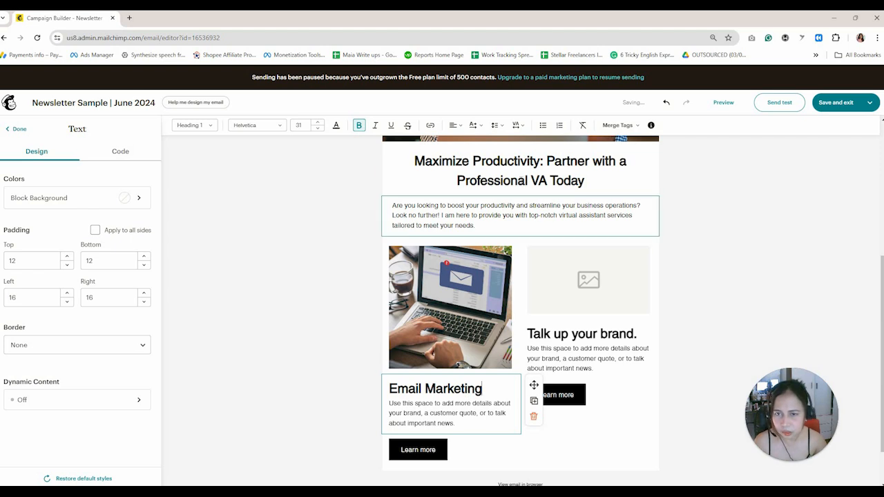
{"action": "left_click", "coordinate": [492, 166]}
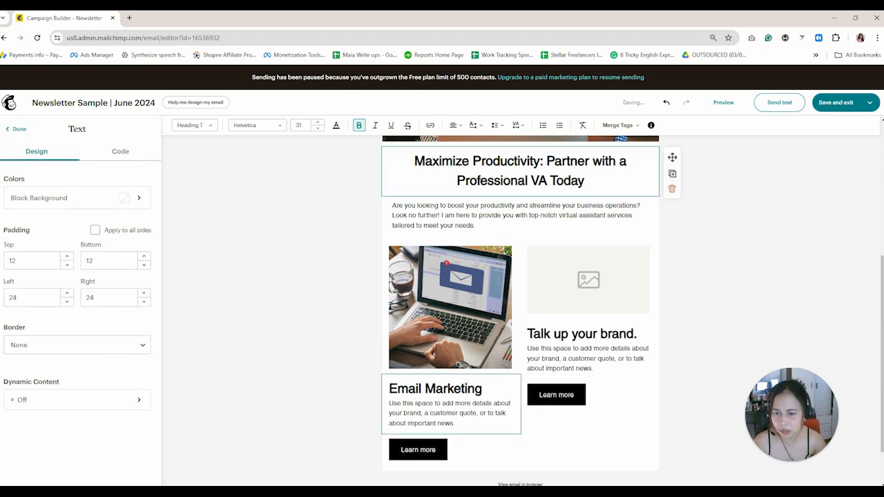
{"action": "left_click", "coordinate": [486, 390]}
{"action": "left_click_drag", "start_coordinate": [483, 390], "coordinate": [388, 392]}
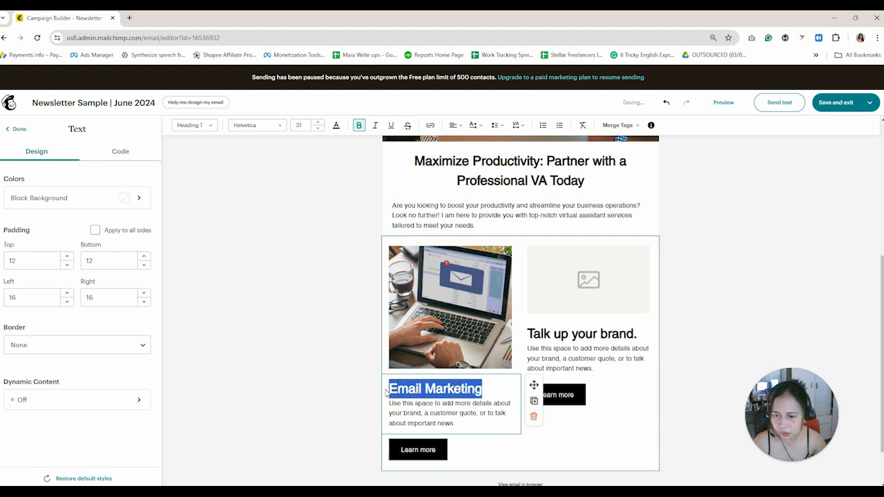
{"action": "left_click", "coordinate": [304, 125]}
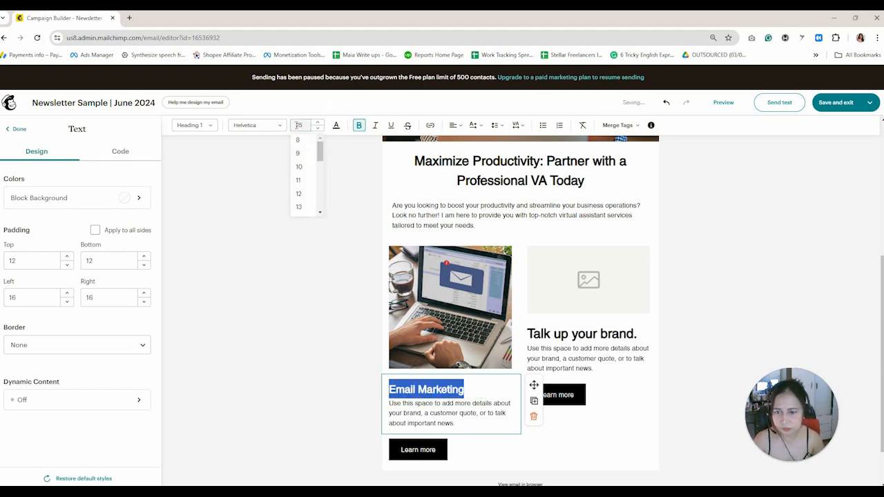
{"action": "left_click", "coordinate": [479, 413]}
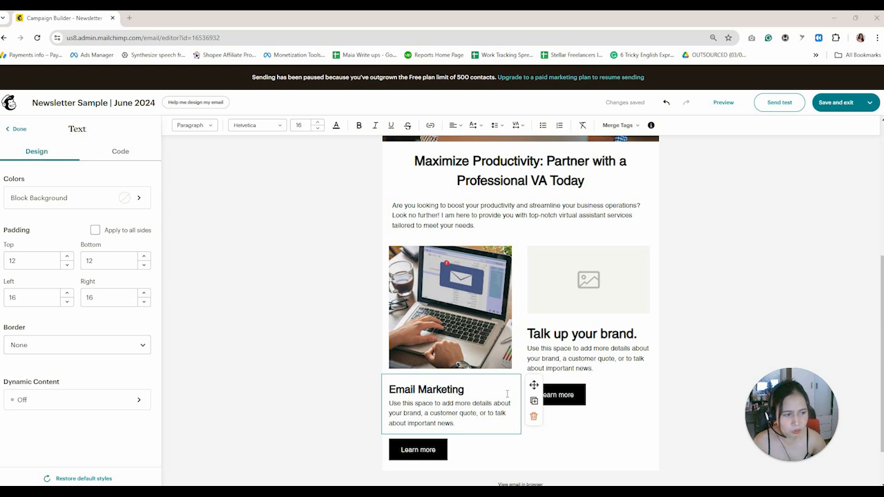
Replace the column's body with the email-campaign services description, pasted as plain text.
{"action": "triple_click", "coordinate": [422, 413]}
{"action": "right_click", "coordinate": [422, 413]}
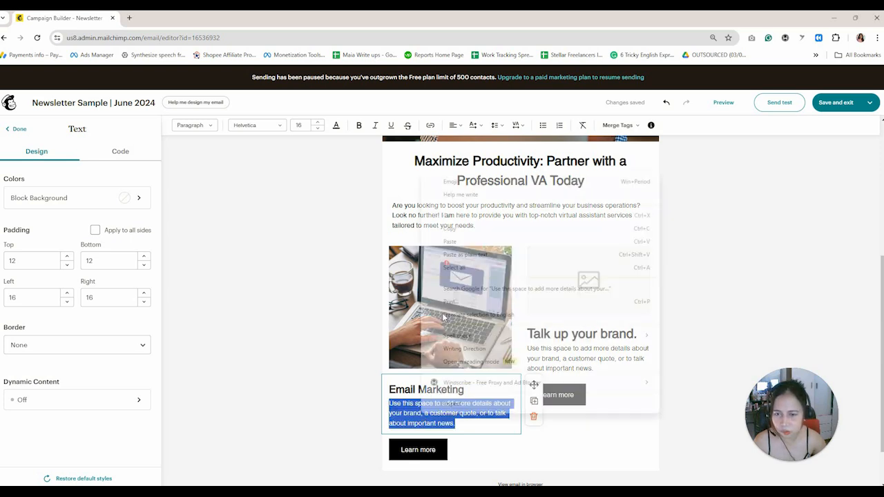
{"action": "left_click", "coordinate": [465, 254]}
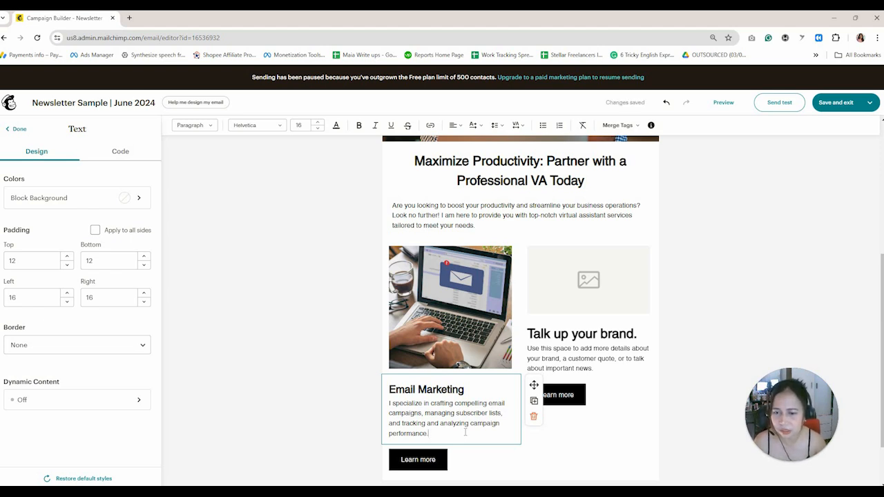
Make the Email Marketing 'Learn more' button pill-shaped at small size.
{"action": "left_click", "coordinate": [499, 466]}
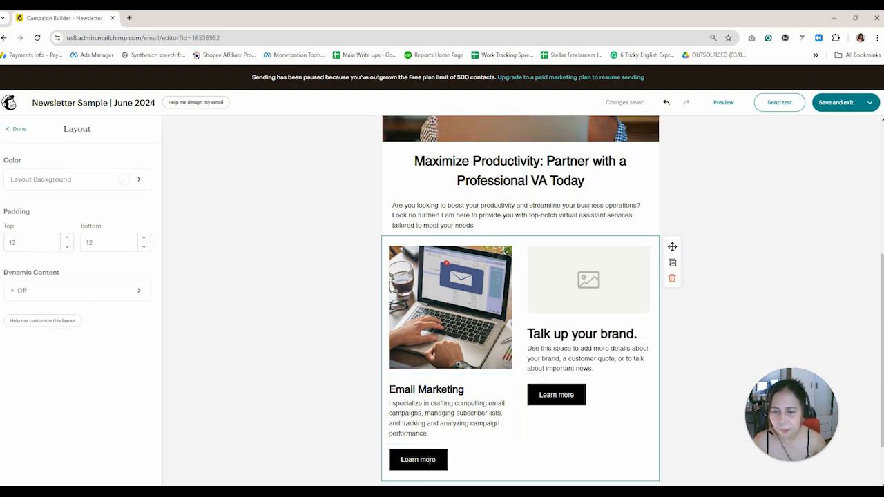
{"action": "left_click", "coordinate": [428, 460]}
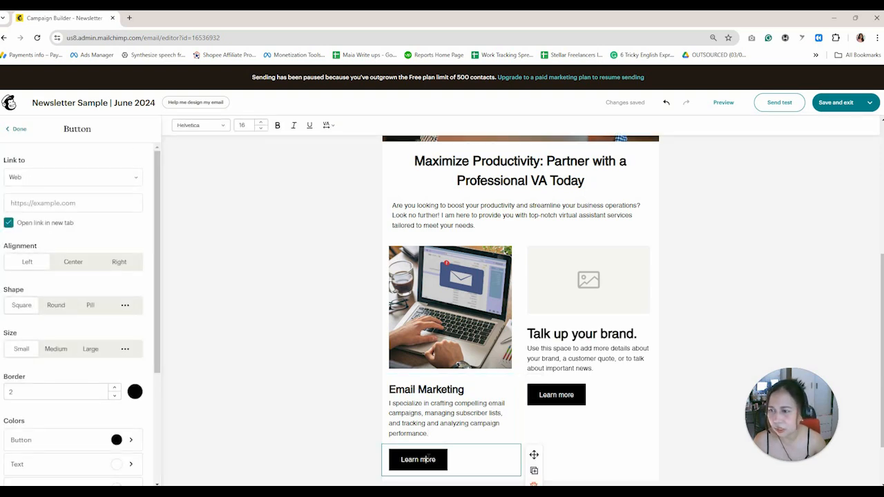
{"action": "left_click", "coordinate": [58, 308]}
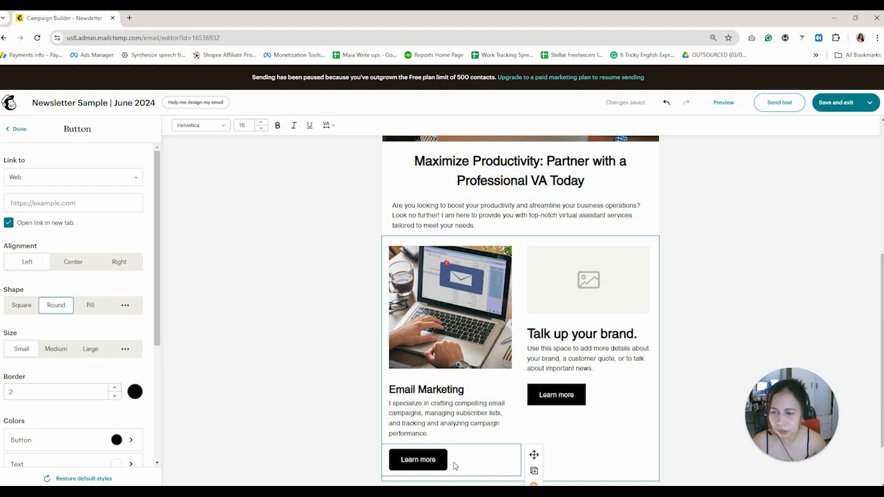
{"action": "left_click", "coordinate": [96, 312]}
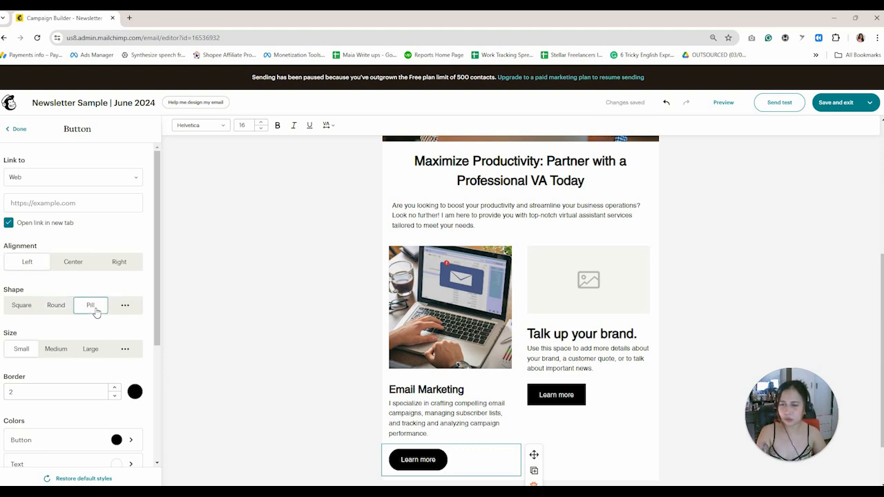
{"action": "left_click", "coordinate": [66, 354]}
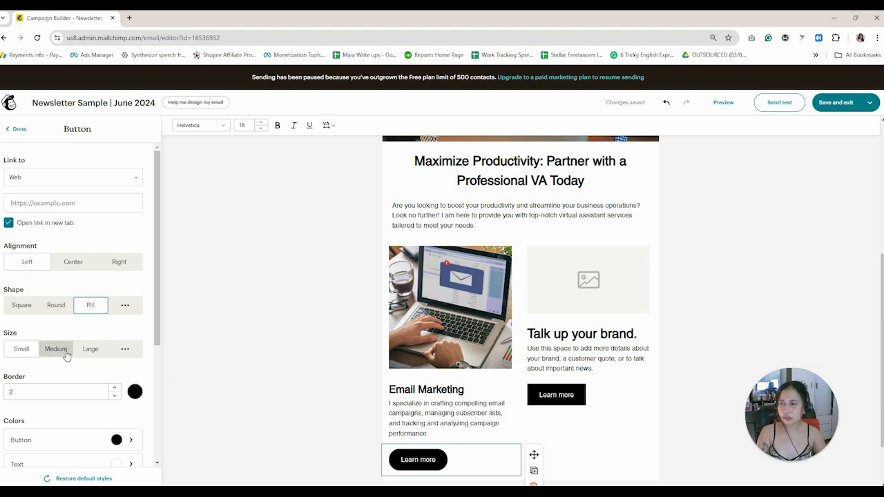
{"action": "left_click", "coordinate": [98, 356]}
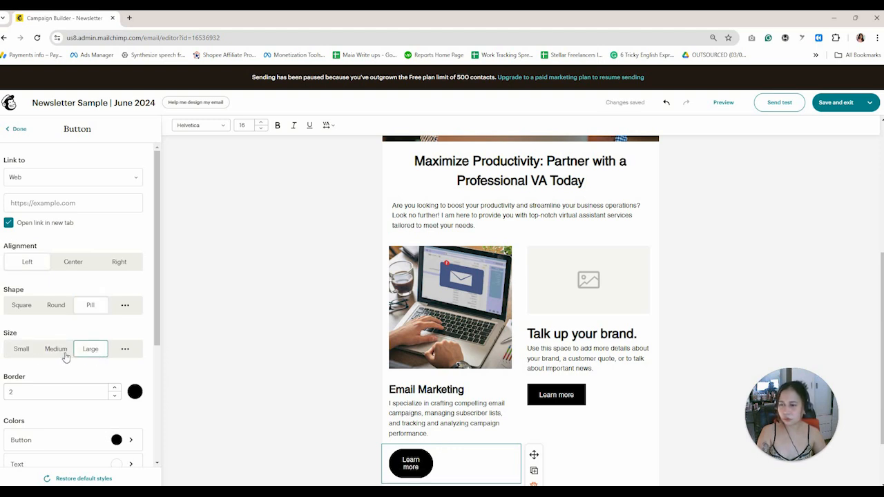
{"action": "left_click", "coordinate": [25, 355]}
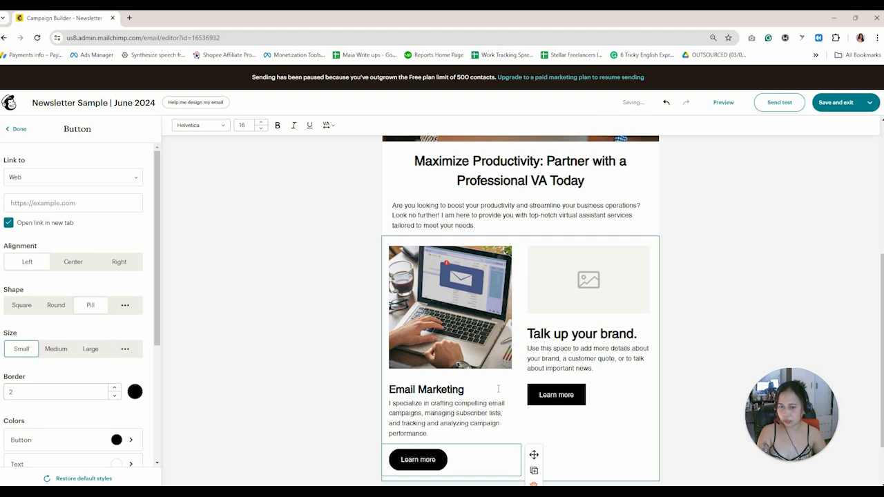
{"action": "scroll", "coordinate": [500, 390], "scroll_direction": "down", "scroll_amount": 1}
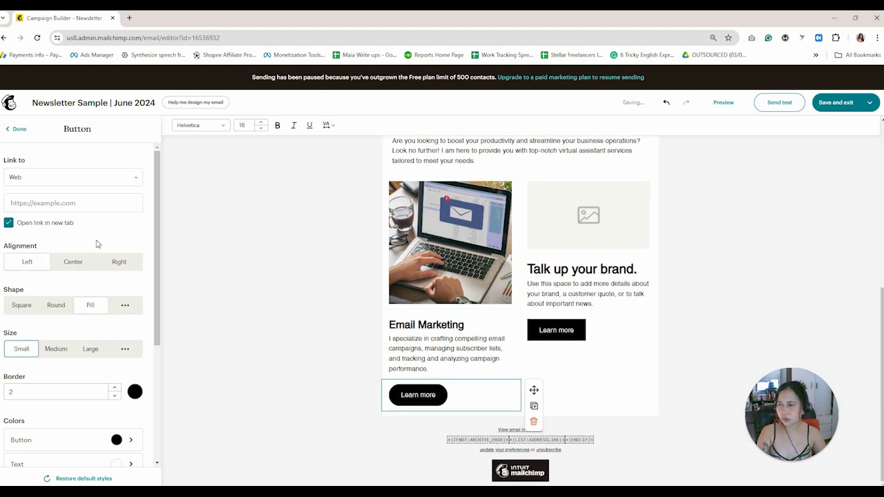
Link the 'Learn more' button to the copied web address.
{"action": "left_click", "coordinate": [68, 206]}
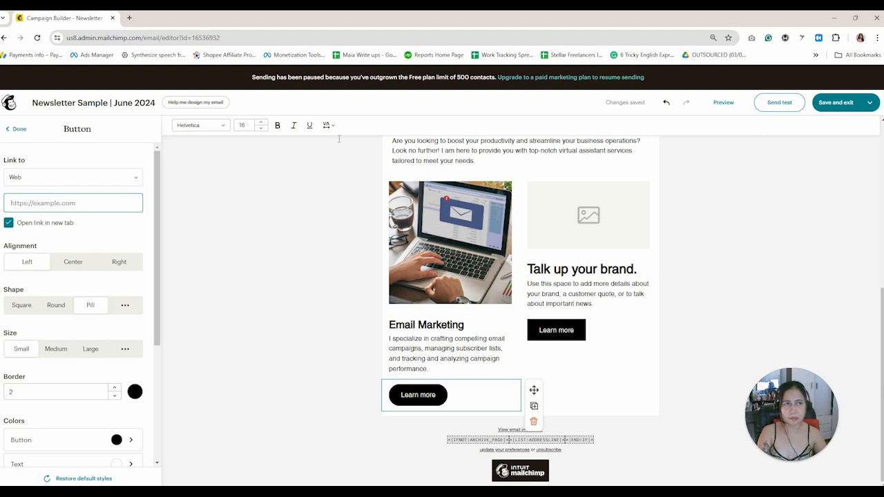
{"action": "left_click", "coordinate": [185, 39]}
{"action": "key", "text": "ctrl+c"}
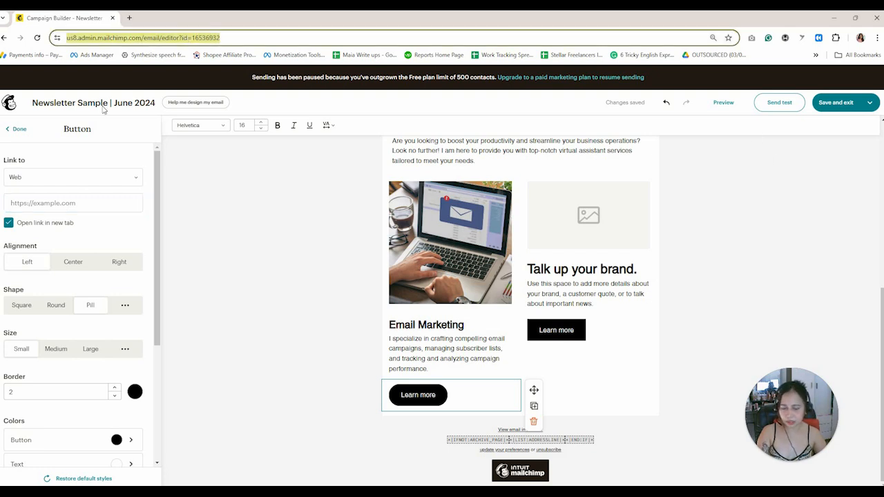
{"action": "left_click", "coordinate": [79, 203]}
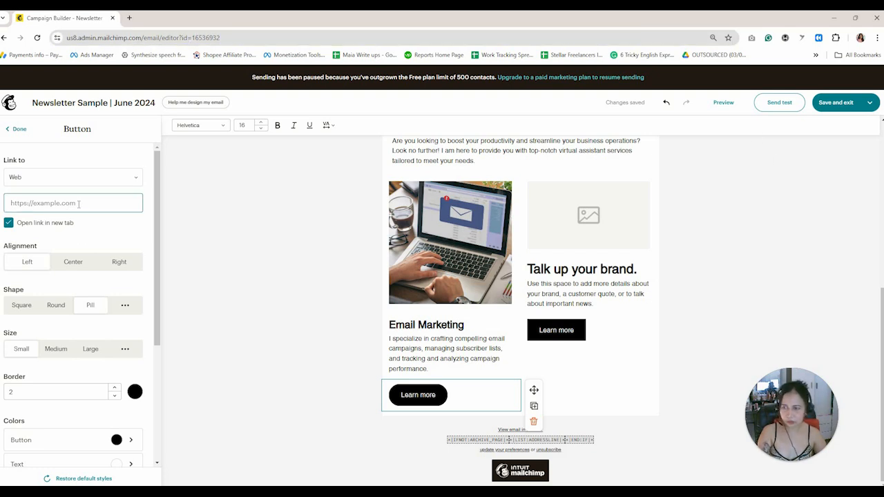
{"action": "key", "text": "ctrl+v"}
{"action": "left_click", "coordinate": [272, 296]}
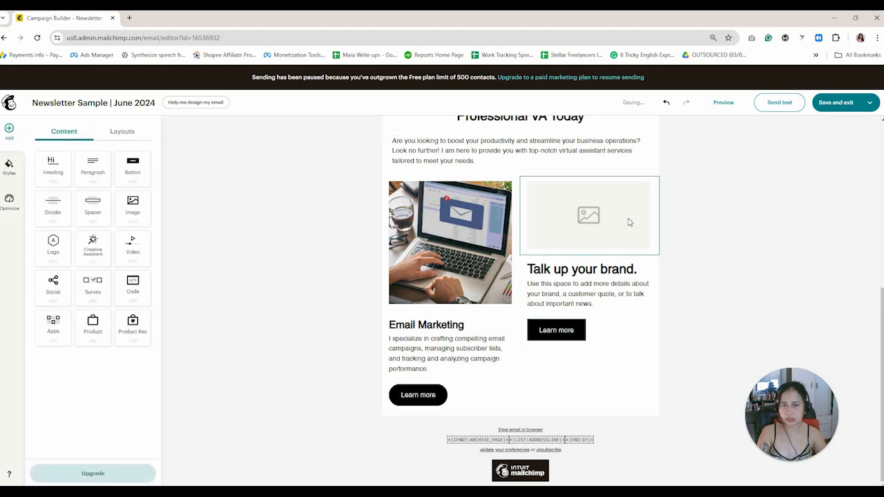
Replace the right column's placeholder image with the uploaded LOGO picture.
{"action": "left_click", "coordinate": [587, 214]}
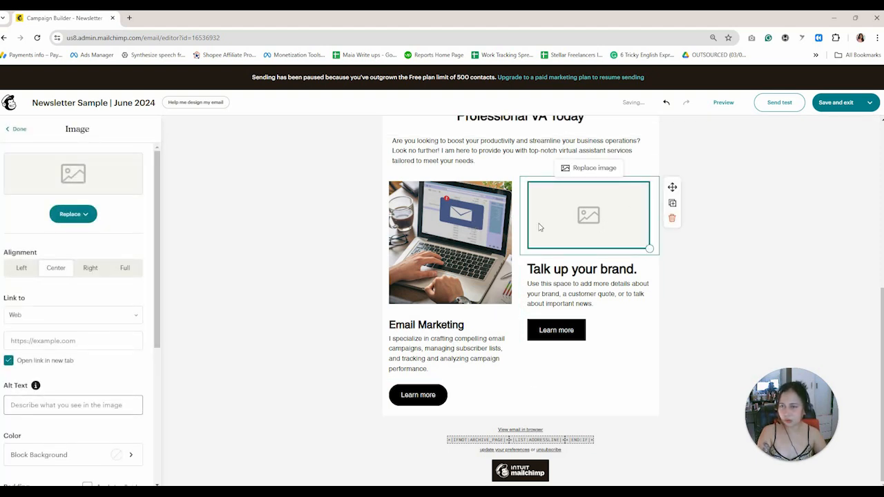
{"action": "left_click", "coordinate": [73, 214]}
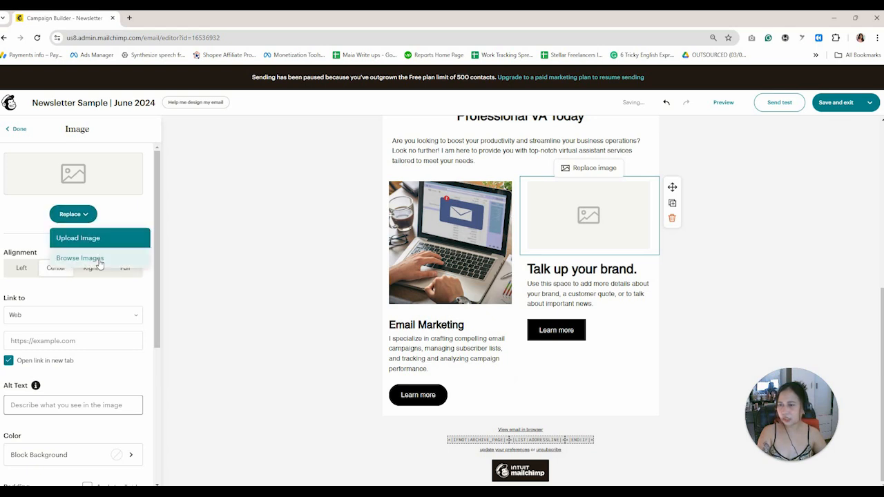
{"action": "left_click", "coordinate": [98, 259]}
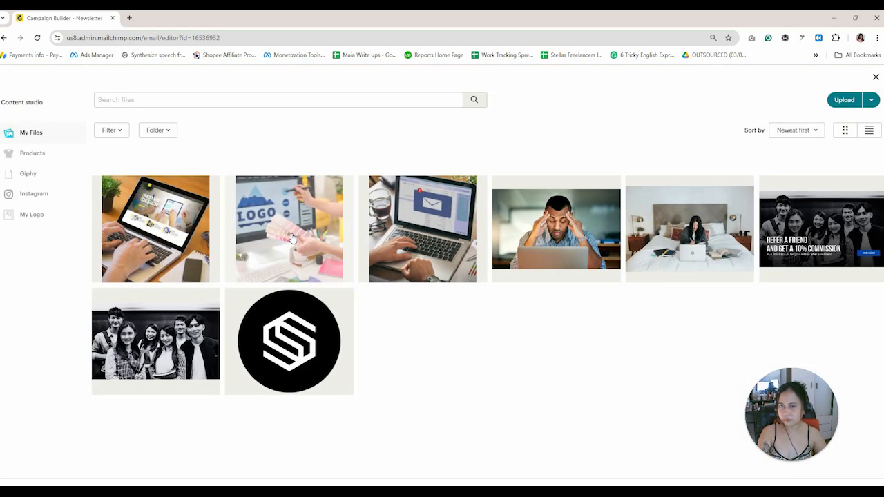
{"action": "left_click", "coordinate": [292, 238]}
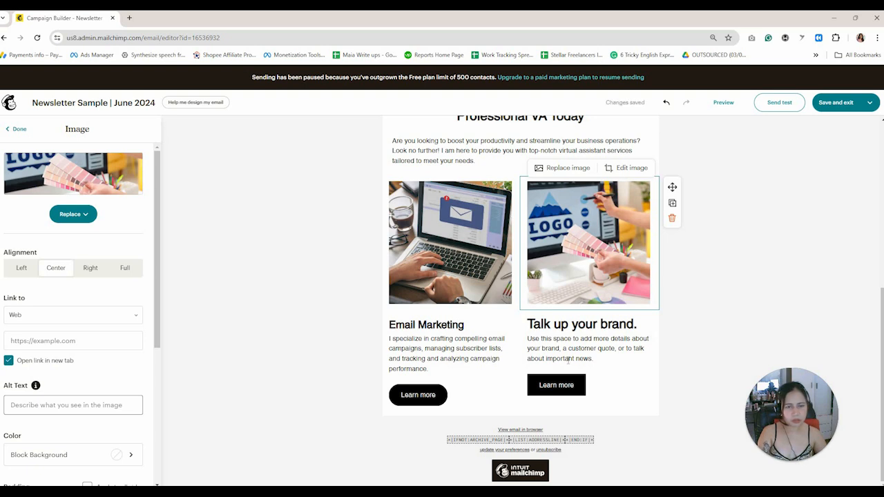
Retype the right column heading as 'Graphic Design' and adjust its font size.
{"action": "left_click_drag", "start_coordinate": [636, 324], "coordinate": [527, 324]}
{"action": "type", "text": "Gra"}
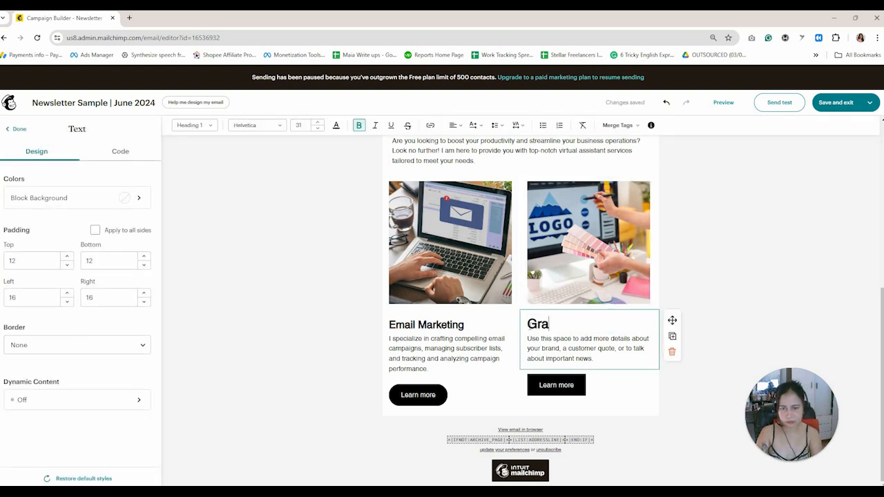
{"action": "type", "text": "phic Design"}
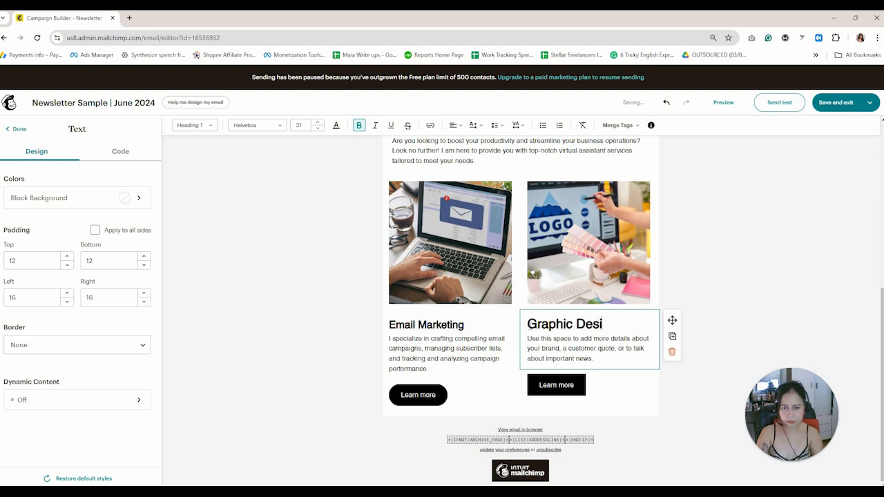
{"action": "key", "text": "ctrl+shift+Right"}
{"action": "key", "text": "ctrl+shift+Right"}
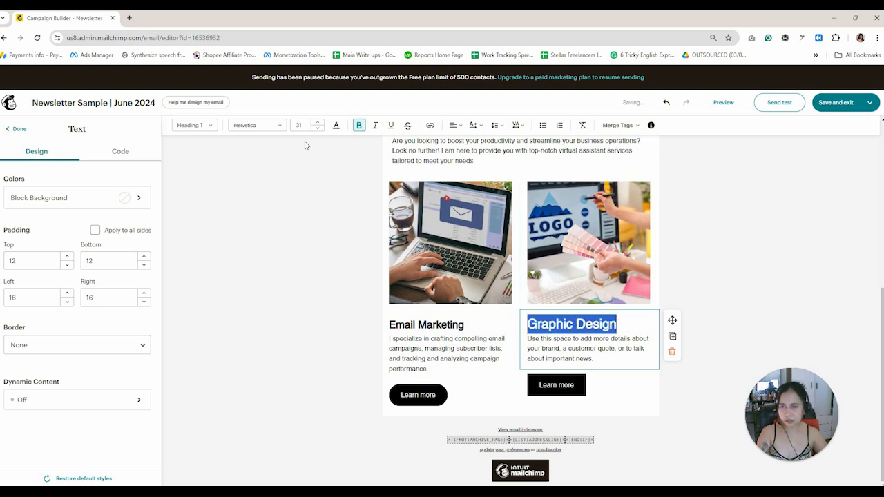
{"action": "left_click", "coordinate": [285, 126]}
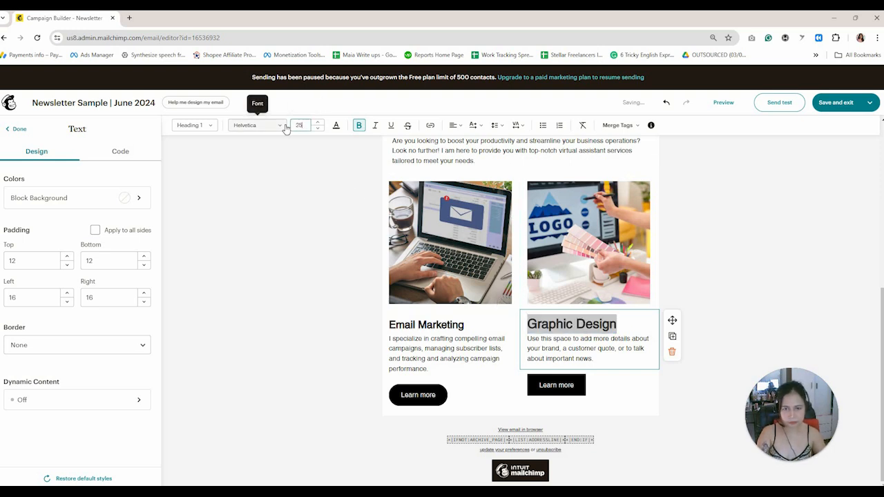
{"action": "key", "text": "Escape"}
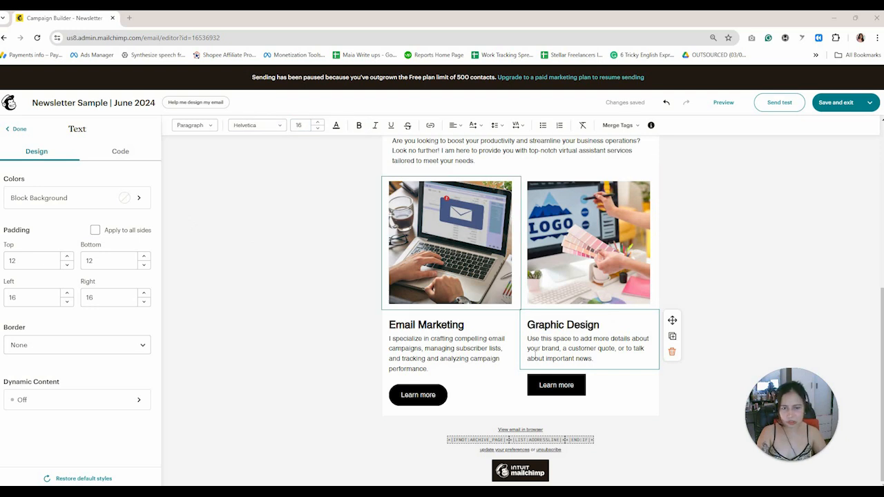
Paste the Graphic Design description as plain text and make the Learn more button pill-shaped.
{"action": "triple_click", "coordinate": [573, 354]}
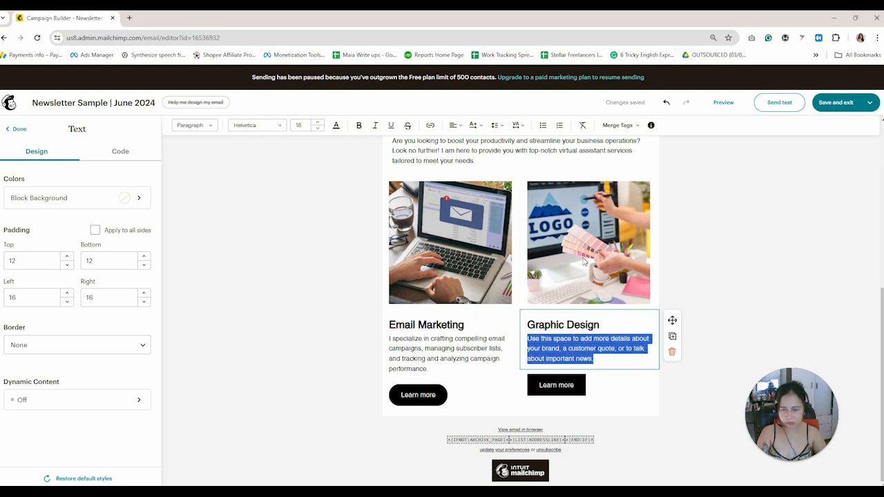
{"action": "right_click", "coordinate": [571, 351]}
{"action": "left_click", "coordinate": [641, 190]}
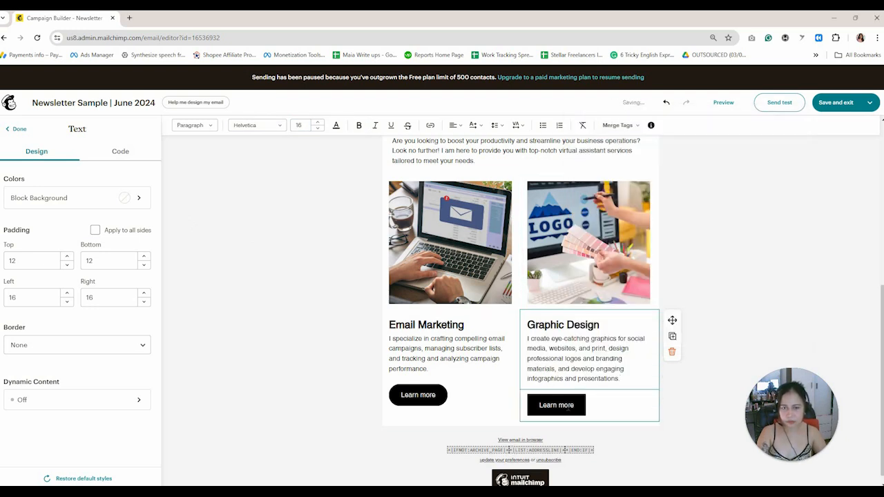
{"action": "left_click", "coordinate": [588, 413]}
{"action": "left_click", "coordinate": [92, 308]}
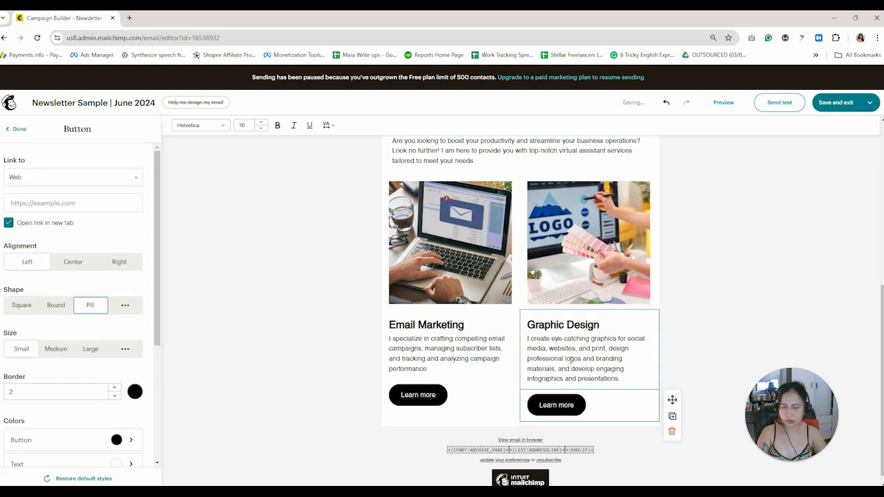
Trim the infographics and presentations clause so the description ends at 'materials.'.
{"action": "left_click", "coordinate": [604, 379]}
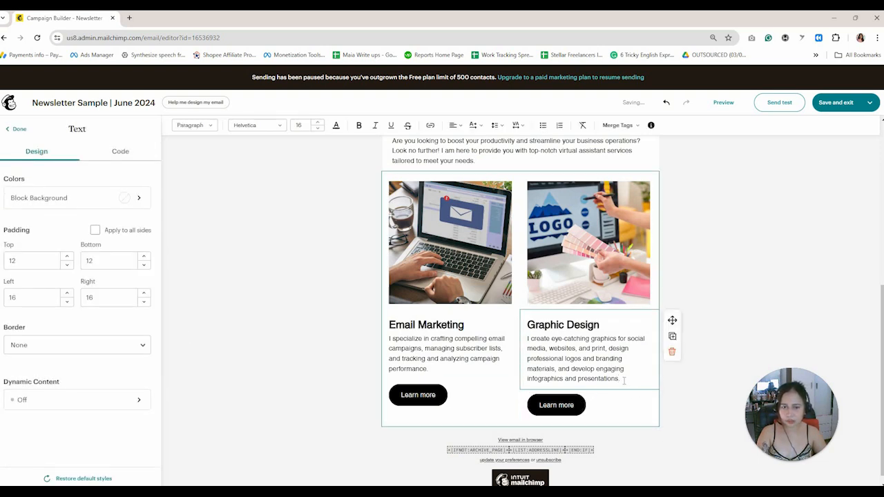
{"action": "left_click_drag", "start_coordinate": [627, 378], "coordinate": [556, 370]}
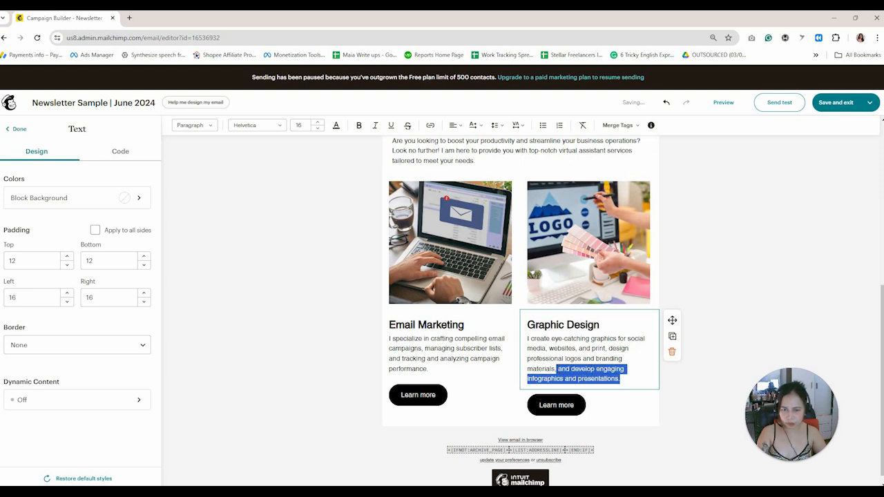
{"action": "key", "text": "BackSpace"}
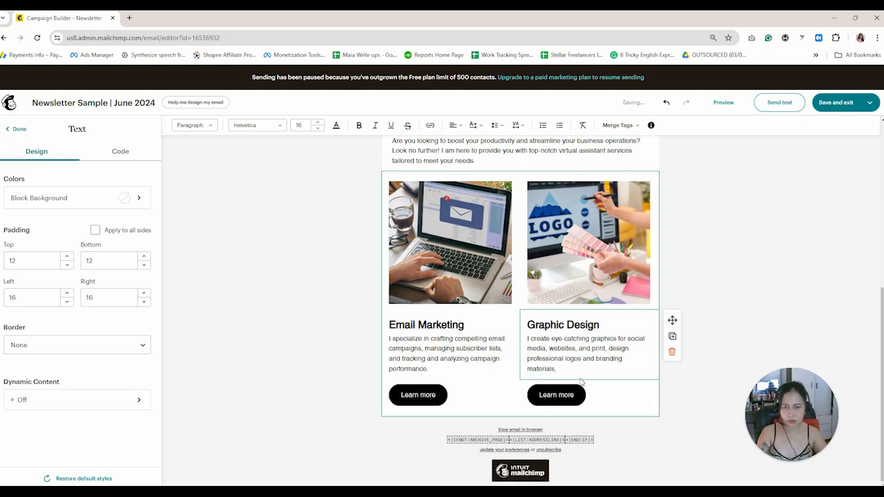
{"action": "key", "text": "BackSpace"}
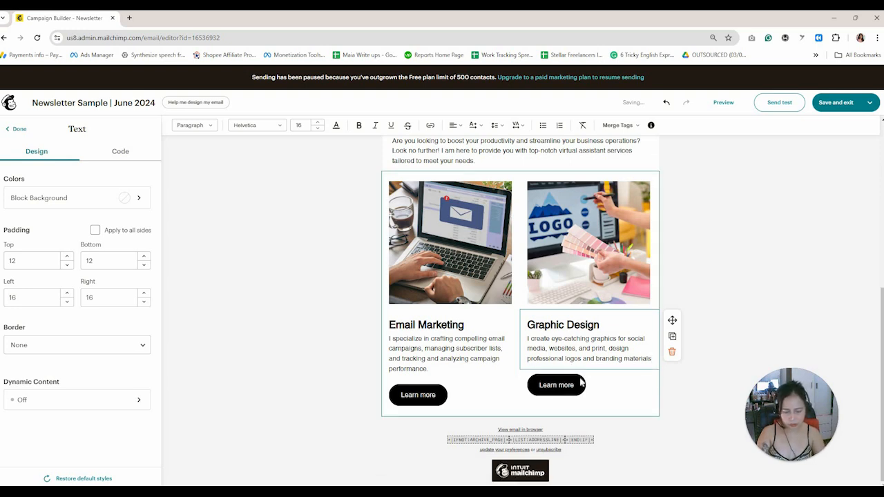
{"action": "type", "text": "."}
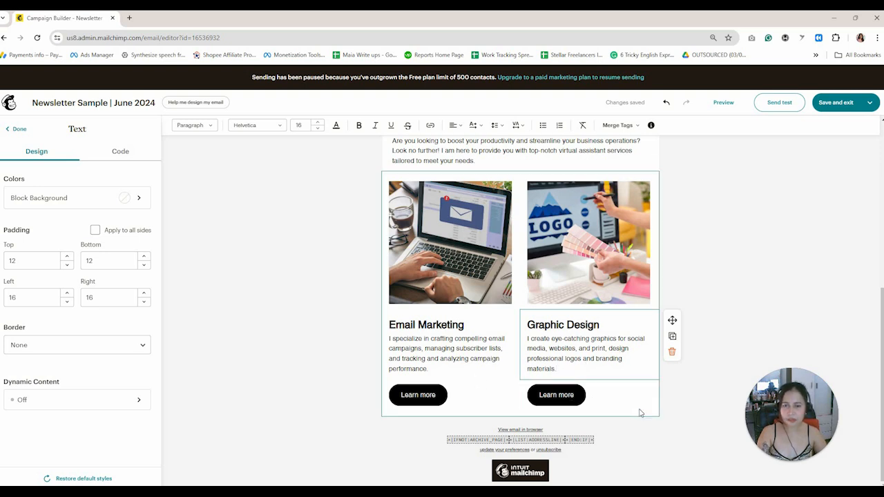
Copy the two-column Email Marketing / Graphic Design block so a duplicate appears directly below.
{"action": "left_click", "coordinate": [658, 179]}
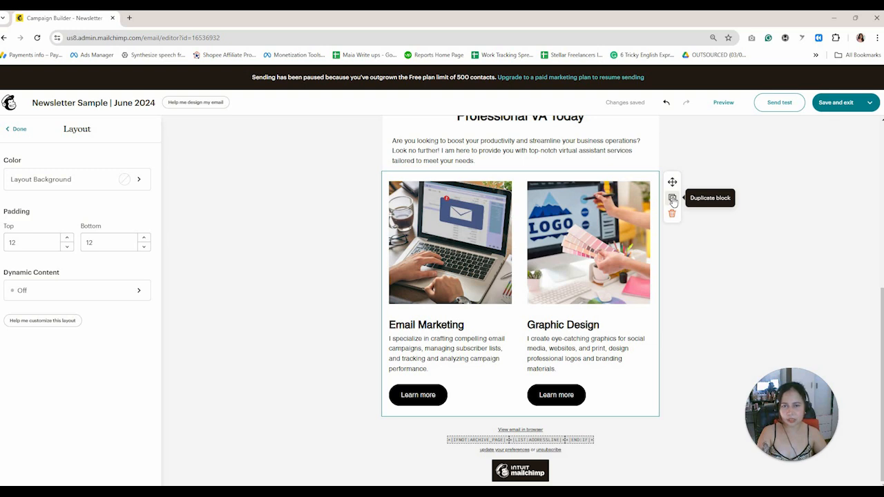
{"action": "left_click", "coordinate": [673, 200]}
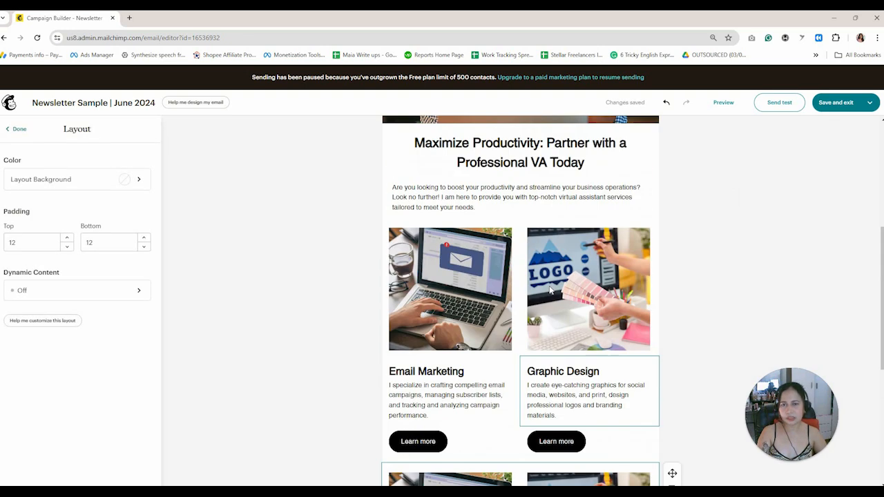
{"action": "scroll", "coordinate": [553, 207], "scroll_direction": "down", "scroll_amount": 3}
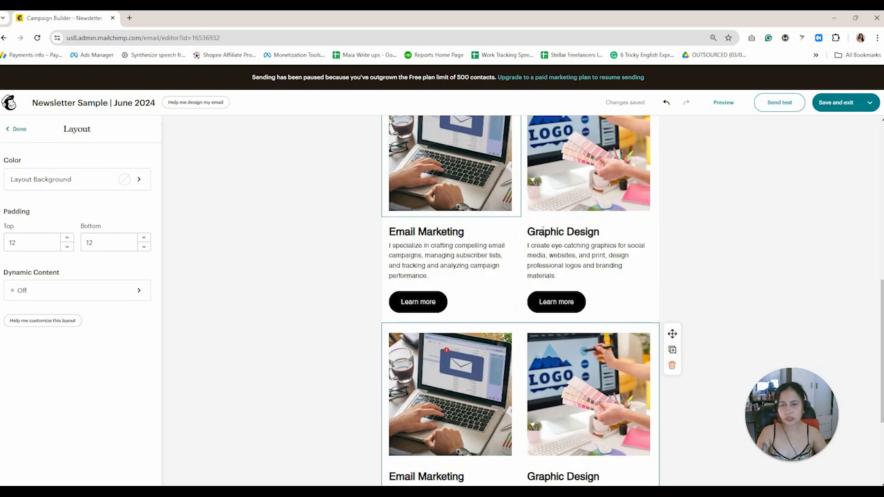
{"action": "scroll", "coordinate": [500, 337], "scroll_direction": "down", "scroll_amount": 2}
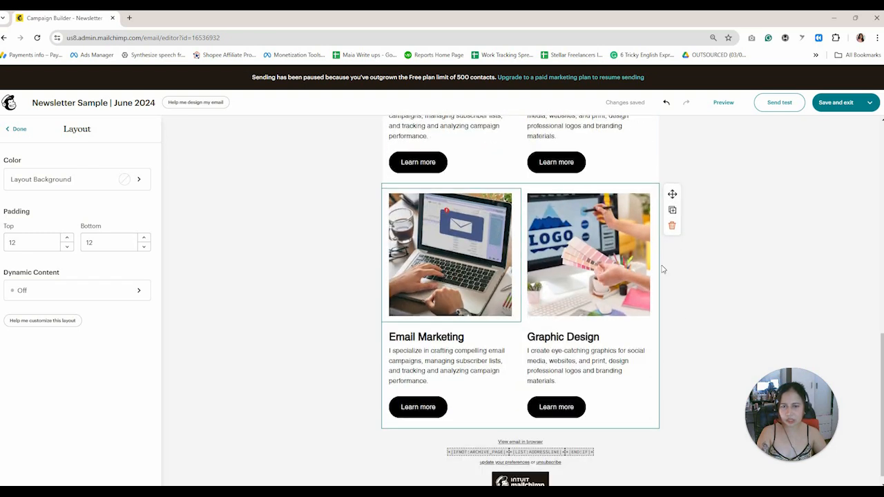
Swap the copied Email Marketing image for the uploaded laptop website picture.
{"action": "left_click", "coordinate": [459, 264]}
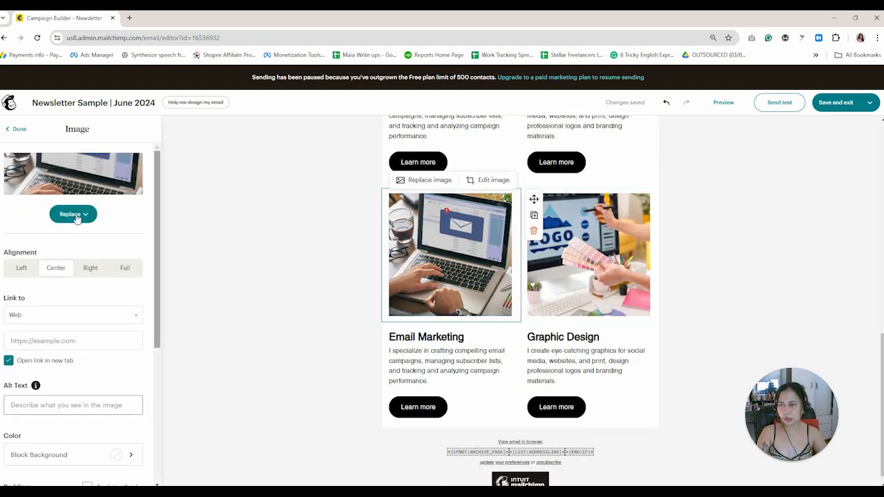
{"action": "left_click", "coordinate": [70, 215]}
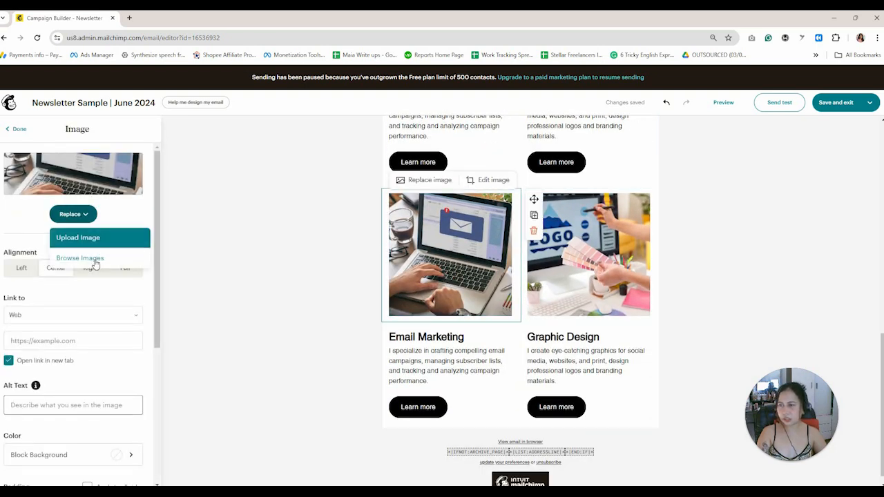
{"action": "left_click", "coordinate": [93, 257]}
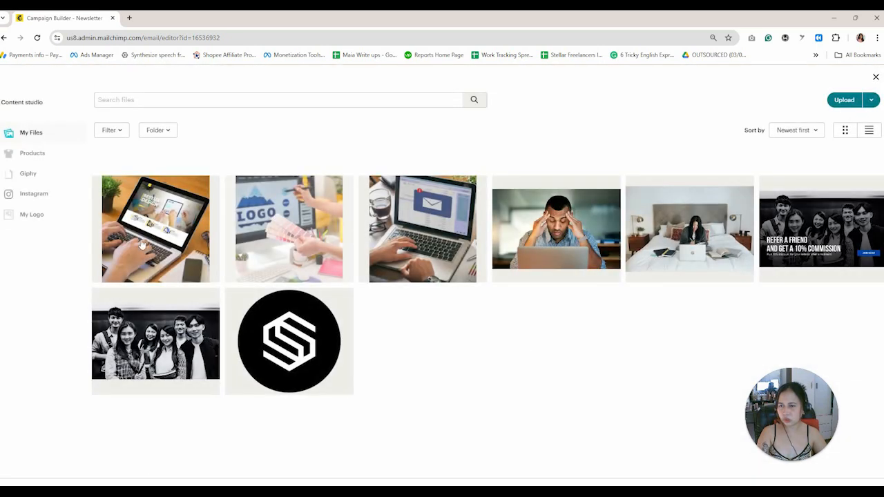
{"action": "left_click", "coordinate": [155, 227]}
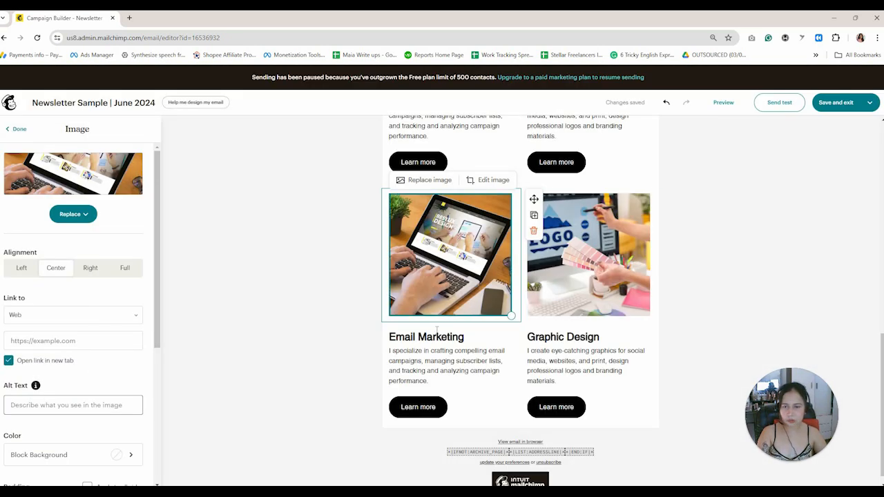
Start overwriting the copied Email Marketing heading with 'W' and reopen the image library.
{"action": "left_click", "coordinate": [482, 338]}
{"action": "triple_click", "coordinate": [394, 340]}
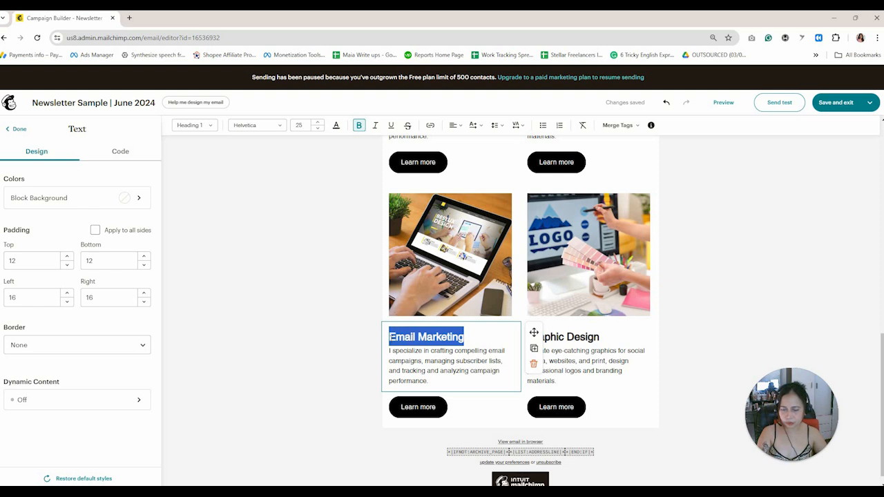
{"action": "type", "text": "W"}
{"action": "left_click", "coordinate": [393, 232]}
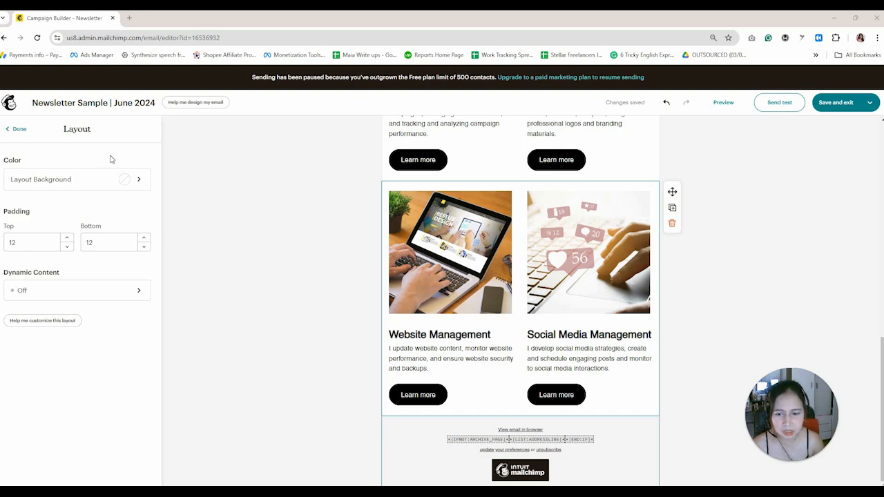
Add a 'Why Choose Me?' heading below the service sections with an empty text block beneath.
{"action": "left_click", "coordinate": [18, 129]}
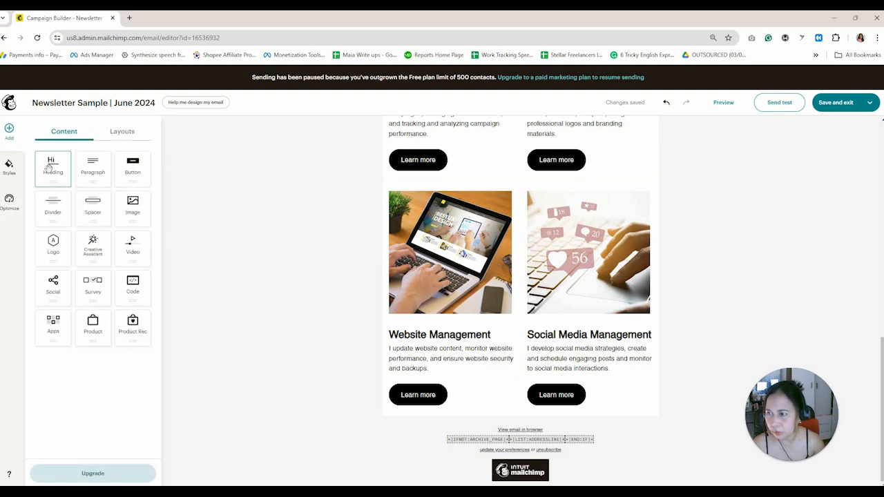
{"action": "left_click_drag", "start_coordinate": [53, 168], "coordinate": [549, 422]}
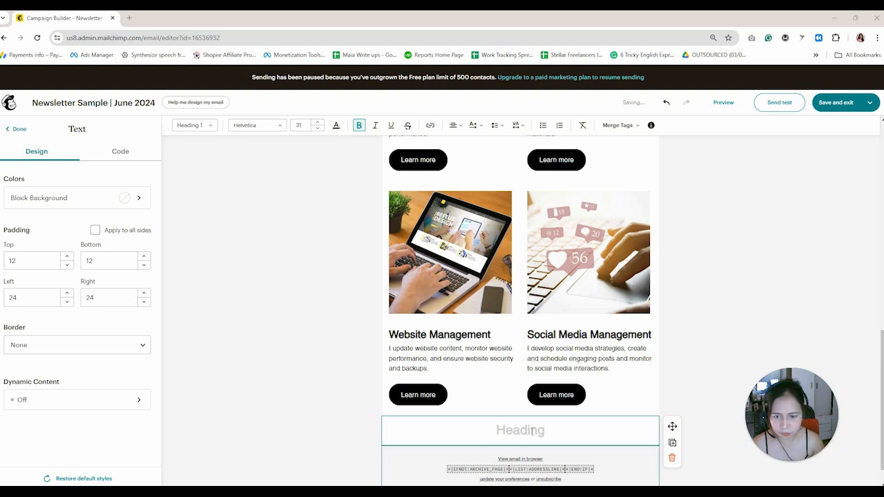
{"action": "type", "text": "Why Choose Me?"}
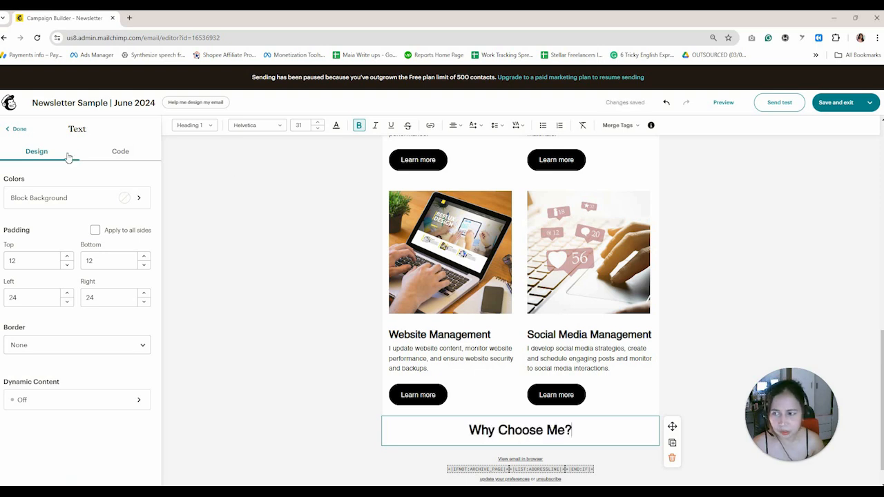
{"action": "left_click", "coordinate": [15, 130]}
{"action": "left_click_drag", "start_coordinate": [89, 171], "coordinate": [519, 424]}
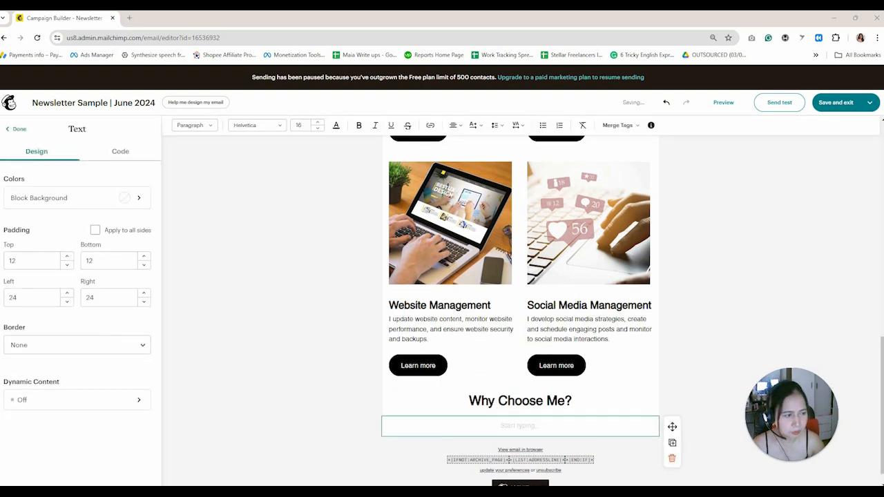
Paste the numbered Why Choose Me list into the text block and left-align it.
{"action": "right_click", "coordinate": [537, 431]}
{"action": "left_click", "coordinate": [559, 305]}
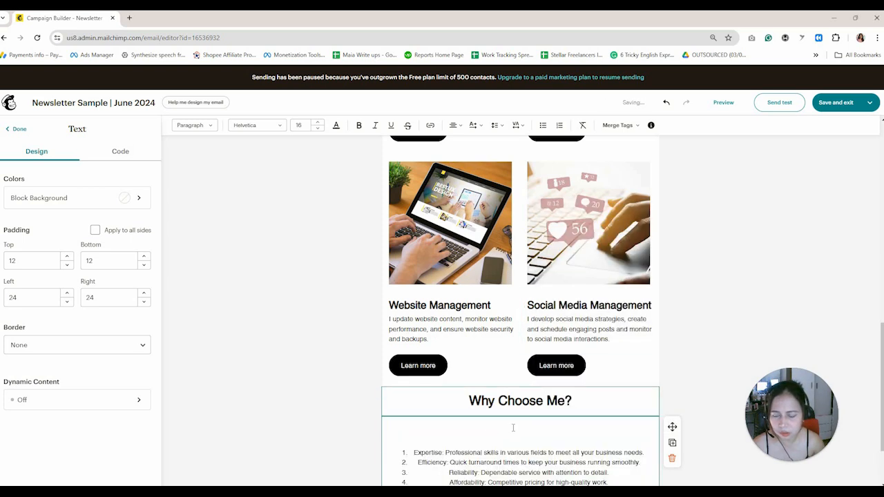
{"action": "scroll", "coordinate": [513, 428], "scroll_direction": "down", "scroll_amount": 2}
{"action": "key", "text": "ctrl+a"}
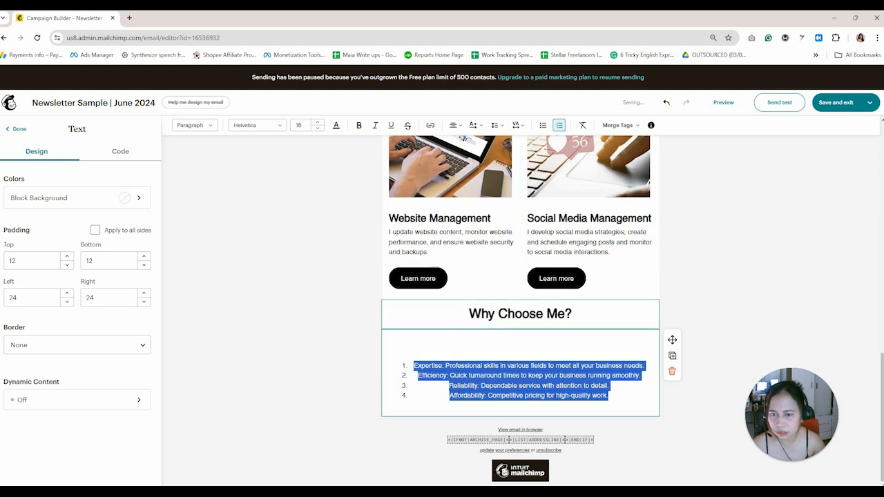
{"action": "left_click", "coordinate": [454, 126]}
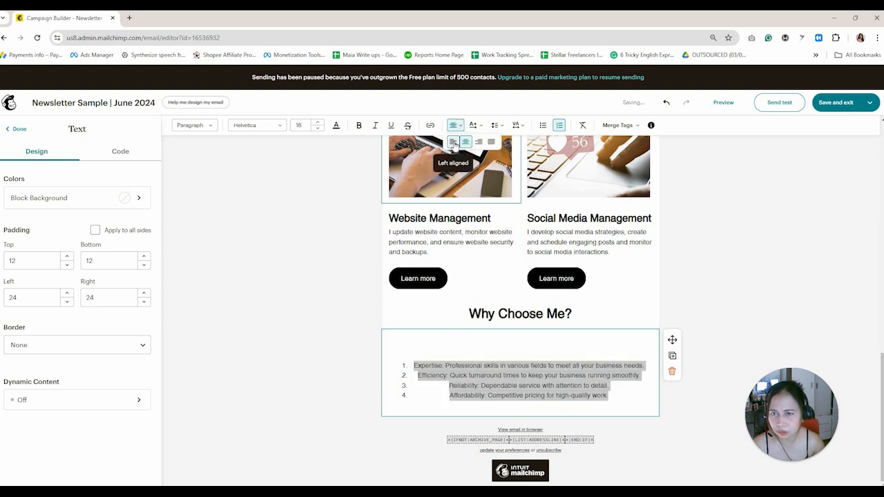
{"action": "left_click", "coordinate": [453, 143]}
Delete the blank line above the list and take the Expertise line out of the numbering.
{"action": "left_click", "coordinate": [570, 395]}
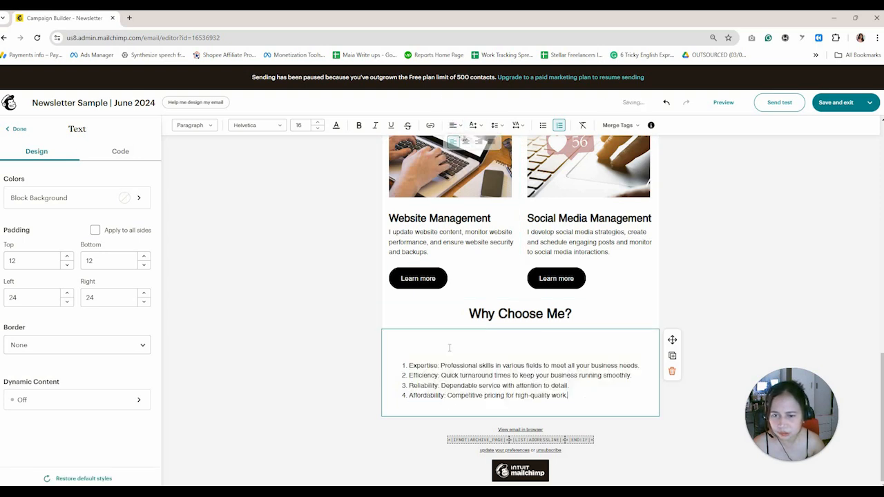
{"action": "left_click", "coordinate": [438, 353]}
{"action": "key", "text": "BackSpace"}
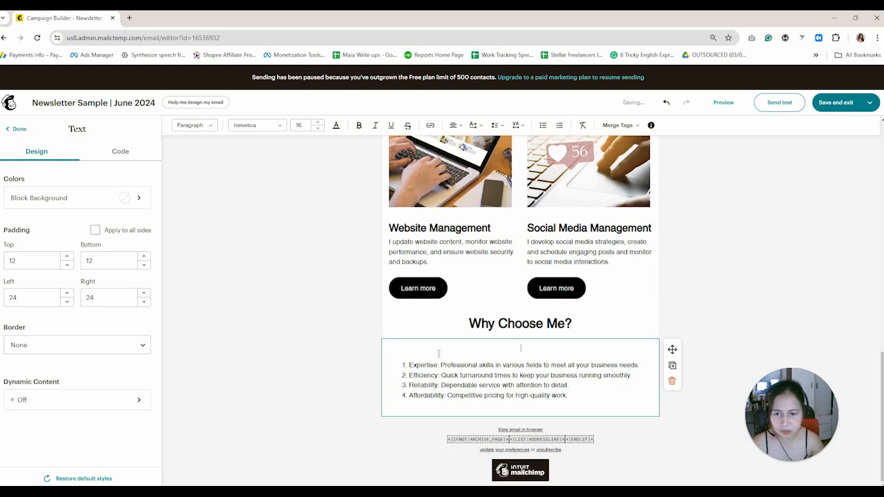
{"action": "key", "text": "Down"}
{"action": "key", "text": "Down"}
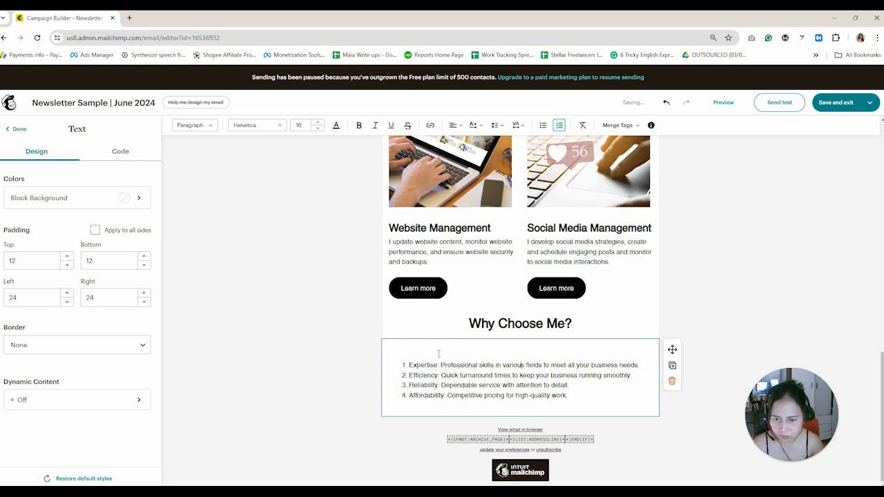
{"action": "key", "text": "BackSpace"}
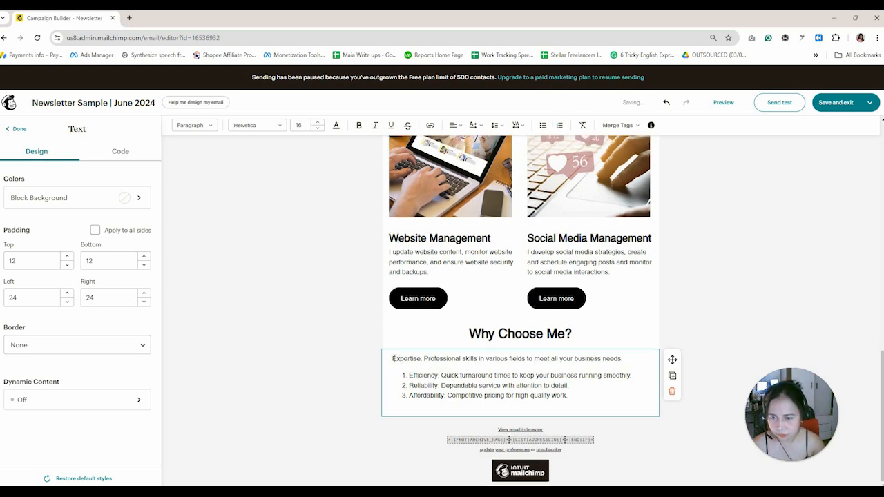
{"action": "left_click_drag", "start_coordinate": [392, 358], "coordinate": [567, 396]}
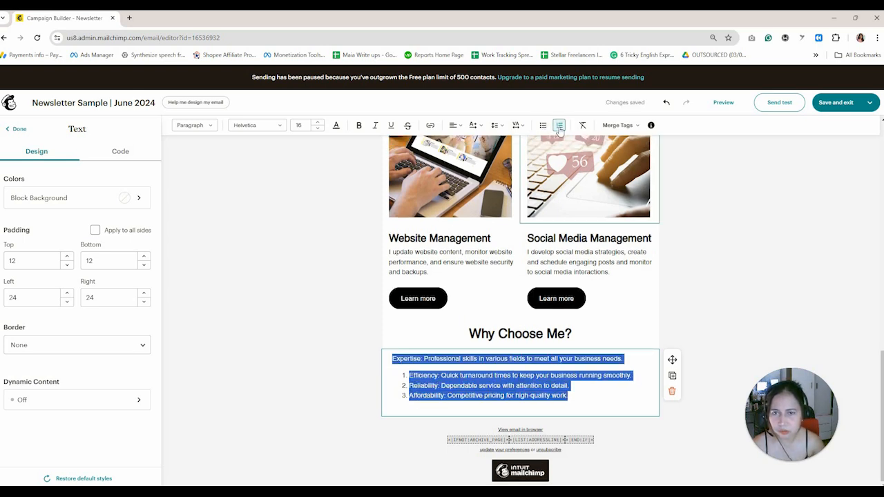
{"action": "left_click", "coordinate": [559, 126]}
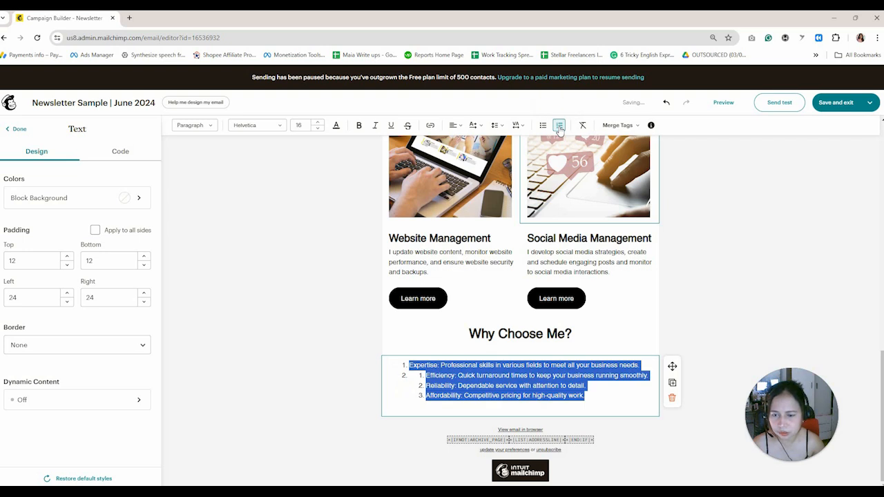
{"action": "left_click", "coordinate": [560, 126]}
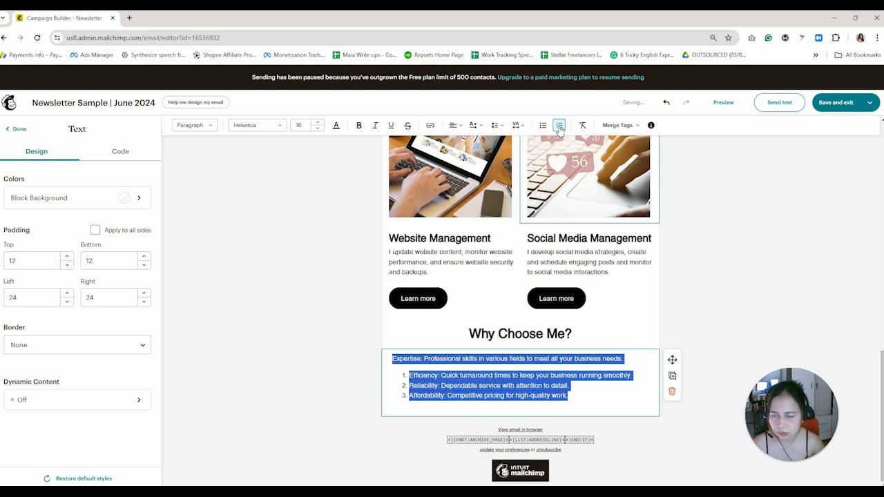
{"action": "left_click", "coordinate": [559, 127]}
{"action": "left_click", "coordinate": [560, 127]}
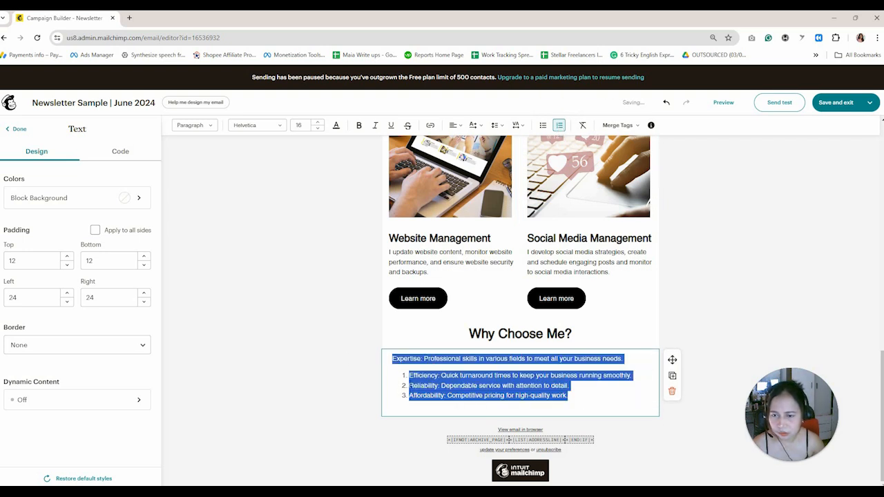
Turn Efficiency, Reliability and Affordability into plain lines and select all four reasons.
{"action": "left_click", "coordinate": [409, 375]}
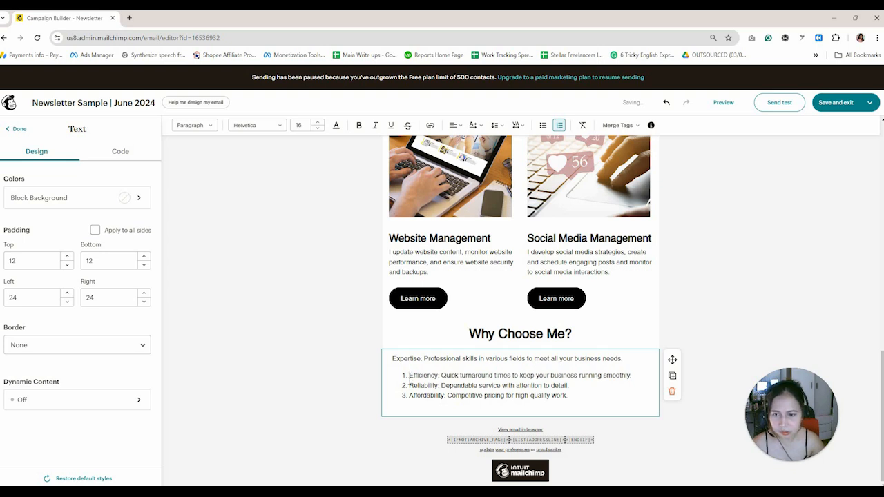
{"action": "key", "text": "BackSpace"}
{"action": "left_click", "coordinate": [409, 381]}
{"action": "key", "text": "BackSpace"}
{"action": "key", "text": "BackSpace"}
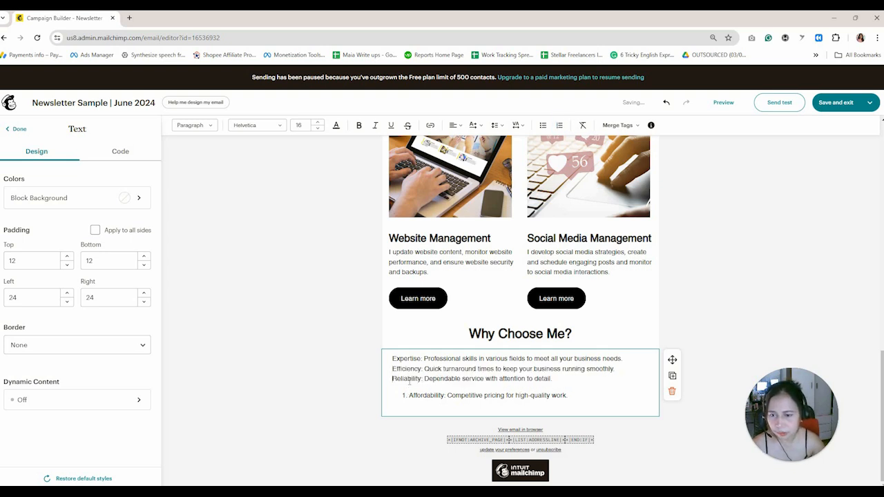
{"action": "key", "text": "ctrl+z"}
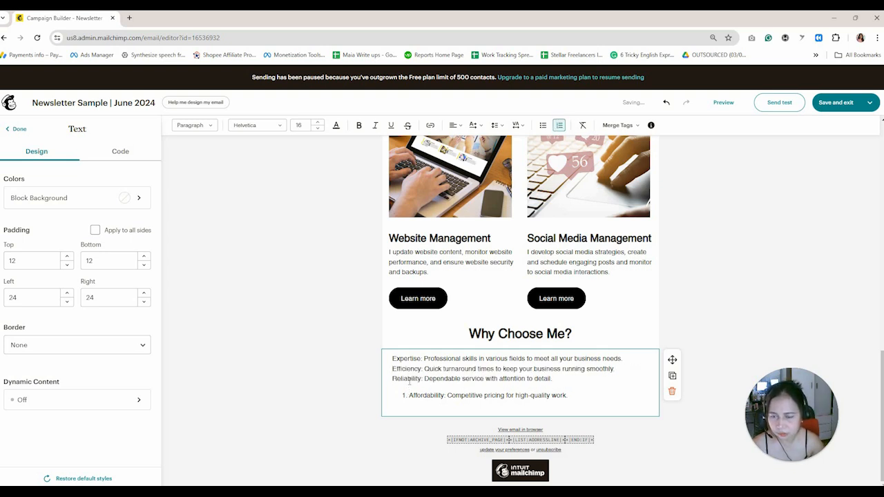
{"action": "key", "text": "BackSpace"}
{"action": "key", "text": "BackSpace"}
{"action": "key", "text": "ctrl+z"}
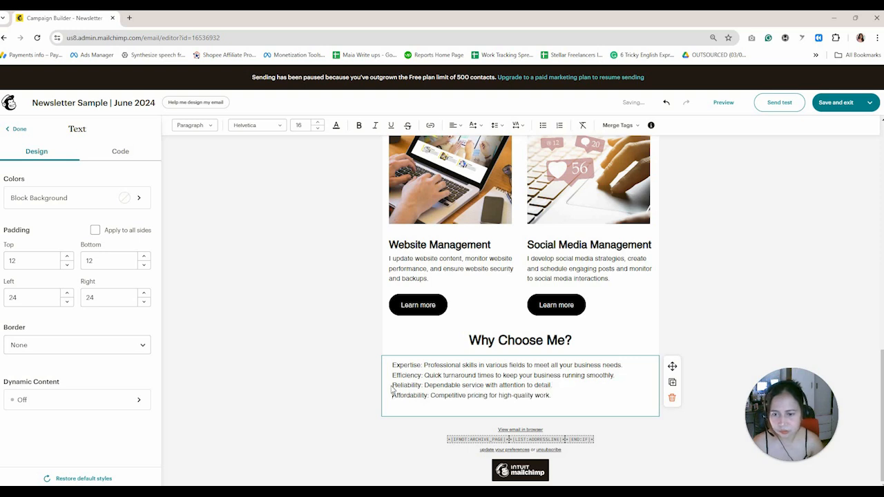
{"action": "left_click_drag", "start_coordinate": [552, 396], "coordinate": [391, 365]}
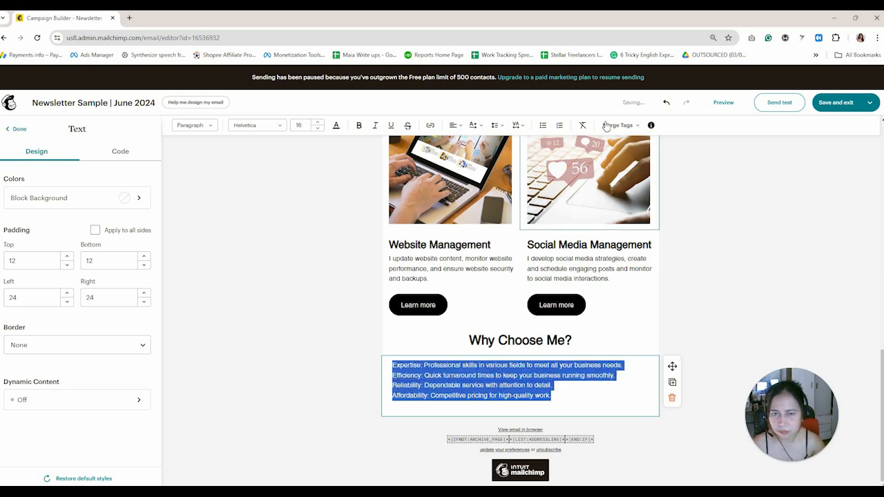
Number the four reasons as one list and bold the Expertise, Efficiency and Reliability labels.
{"action": "left_click", "coordinate": [559, 125]}
{"action": "left_click", "coordinate": [439, 372]}
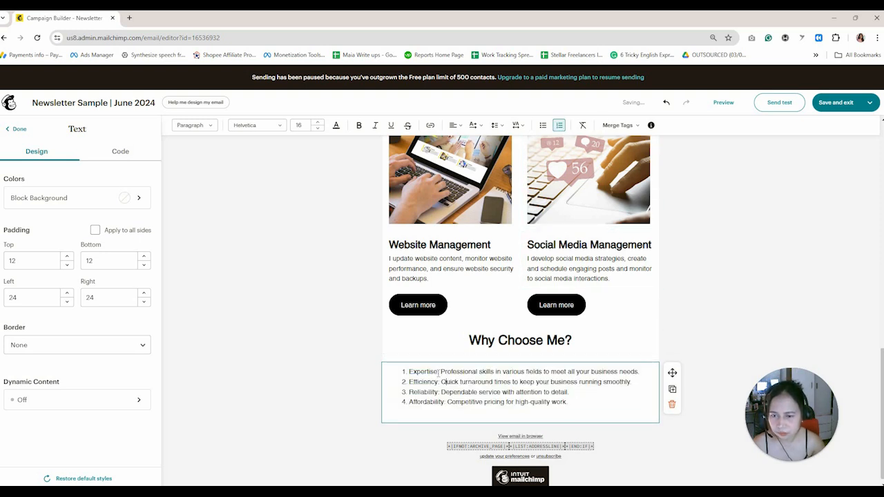
{"action": "left_click", "coordinate": [410, 377], "text": "shift"}
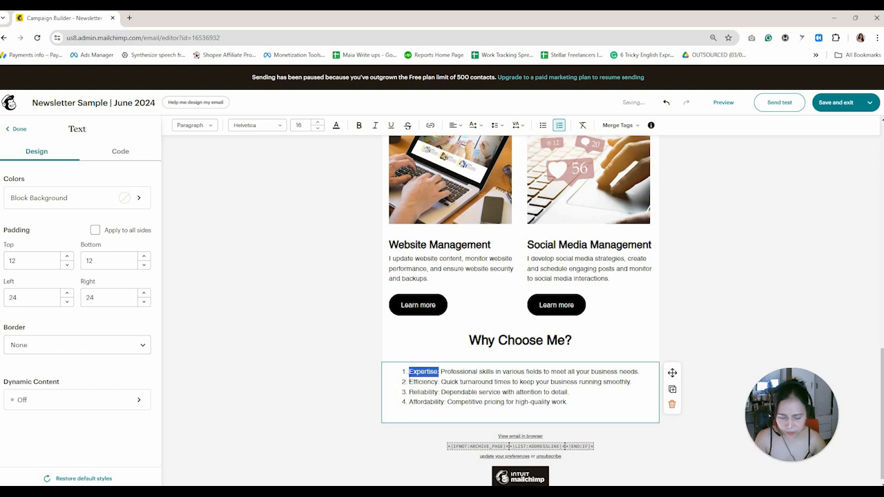
{"action": "key", "text": "ctrl+b"}
{"action": "left_click_drag", "start_coordinate": [439, 382], "coordinate": [412, 403]}
{"action": "key", "text": "ctrl+b"}
{"action": "key", "text": "ctrl+b"}
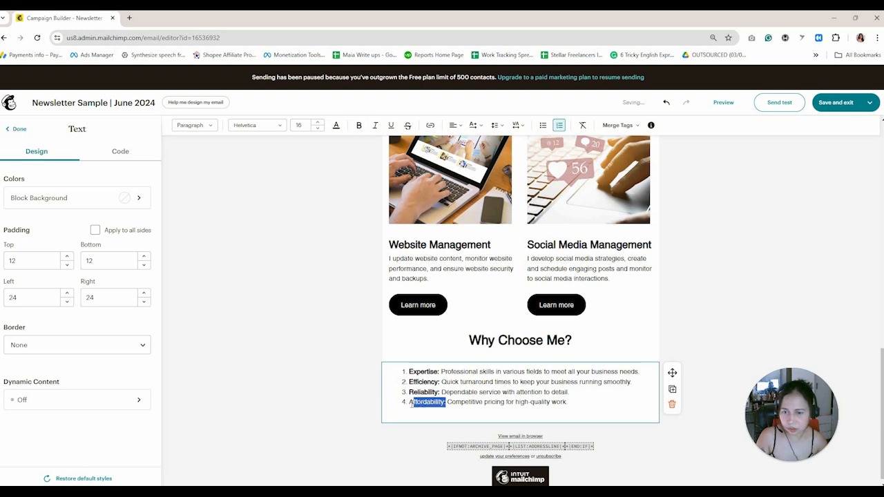
{"action": "key", "text": "ctrl+b"}
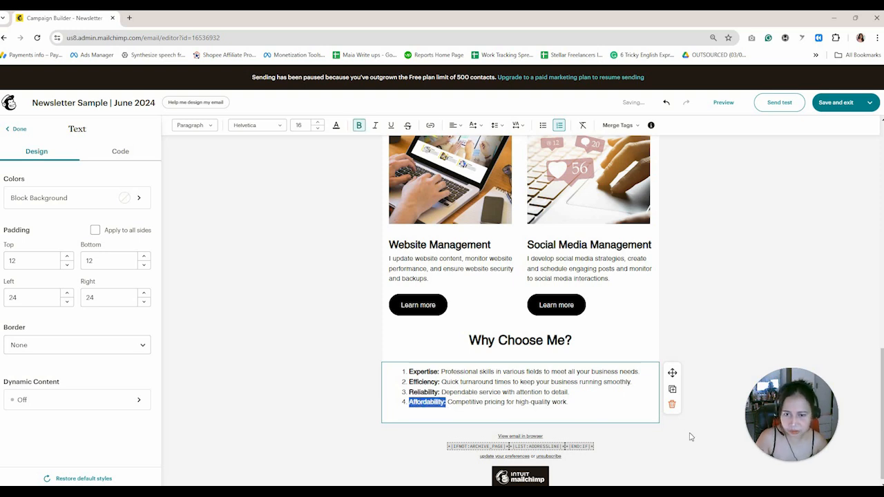
{"action": "left_click", "coordinate": [313, 380]}
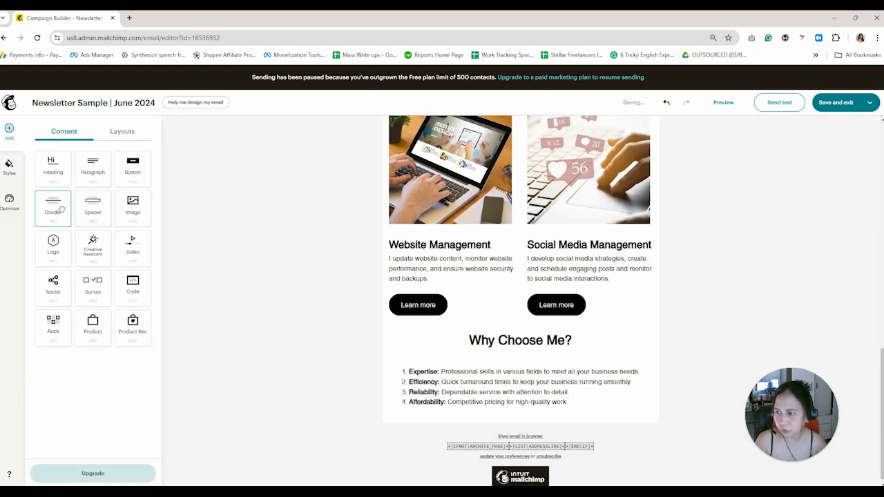
Add a light-grey divider above the Why Choose Me? heading.
{"action": "left_click_drag", "start_coordinate": [61, 210], "coordinate": [459, 329]}
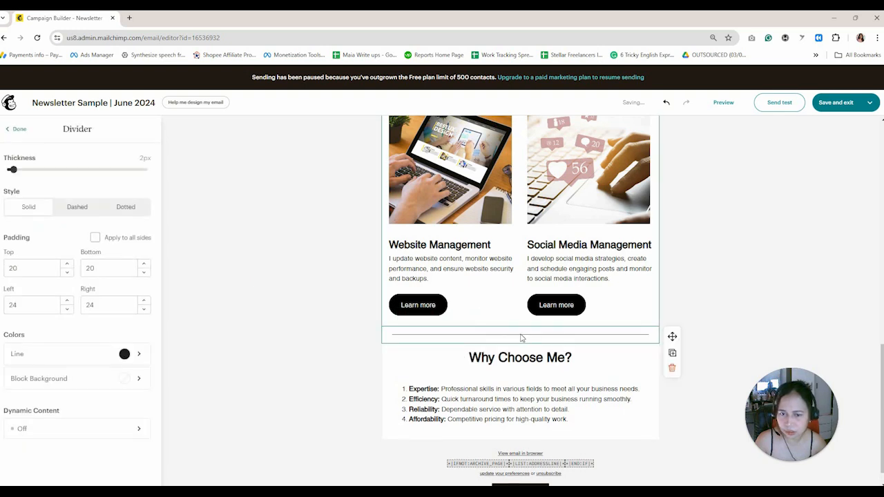
{"action": "left_click", "coordinate": [140, 354]}
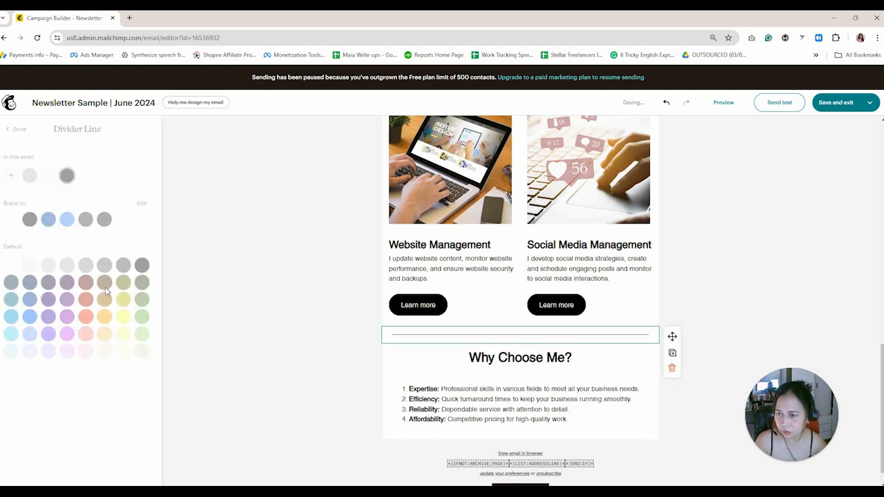
{"action": "left_click", "coordinate": [67, 265]}
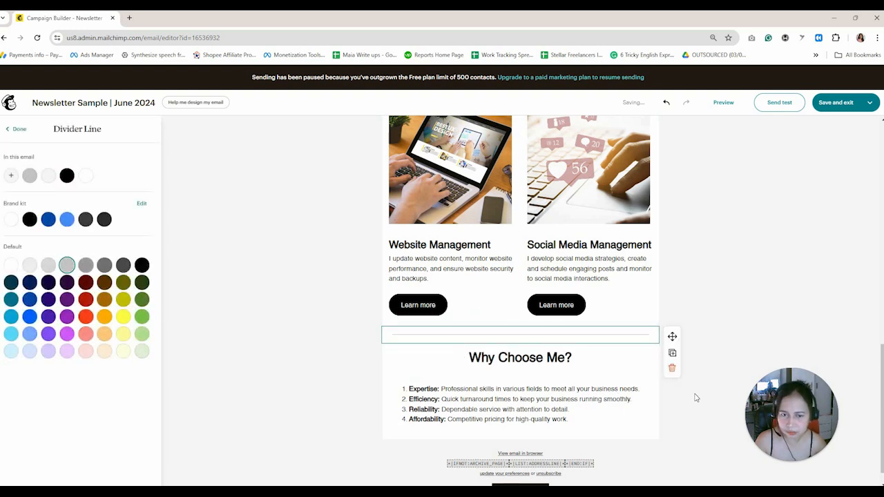
{"action": "left_click", "coordinate": [677, 441]}
Place a copy of that divider below the Why Choose Me? list, removing the stray extra divider.
{"action": "scroll", "coordinate": [677, 438], "scroll_direction": "down", "scroll_amount": 1}
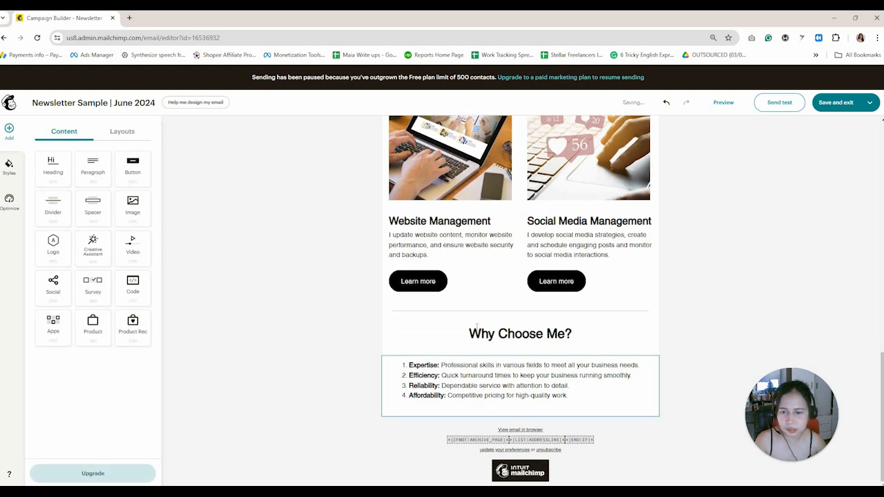
{"action": "left_click_drag", "start_coordinate": [53, 208], "coordinate": [507, 419]}
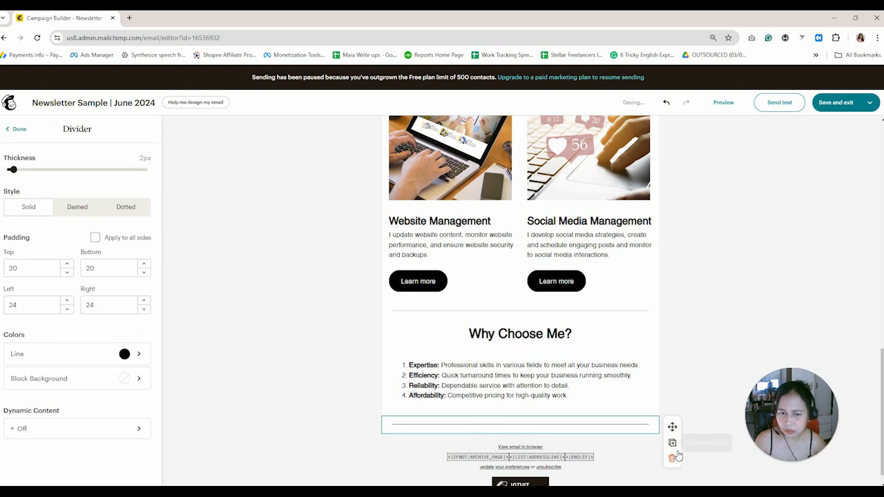
{"action": "left_click", "coordinate": [671, 457]}
{"action": "left_click", "coordinate": [653, 312]}
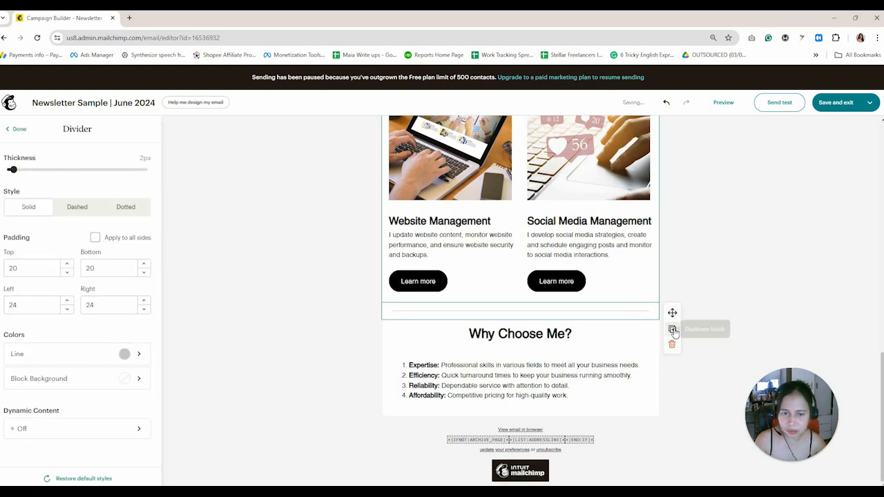
{"action": "left_click", "coordinate": [671, 329]}
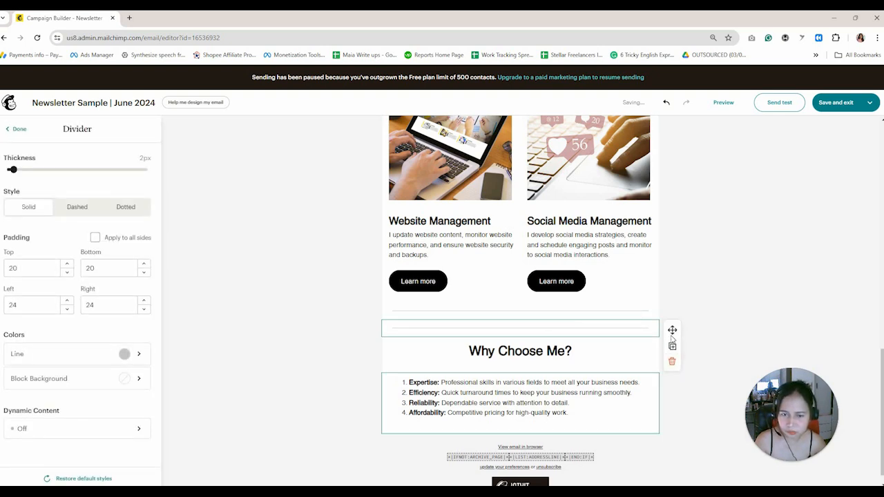
{"action": "left_click_drag", "start_coordinate": [671, 330], "coordinate": [617, 403]}
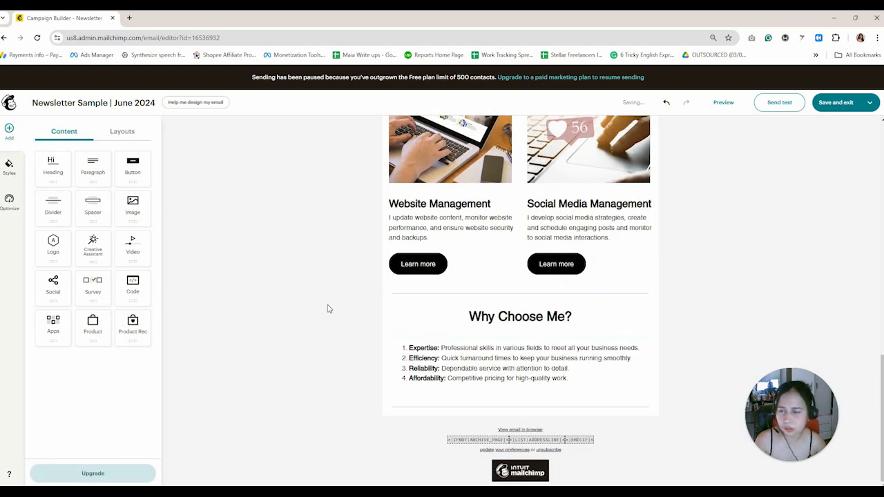
Duplicate the Why Choose Me? heading below the lower divider and retype it as 'Let's Get Started!'.
{"action": "left_click", "coordinate": [603, 315]}
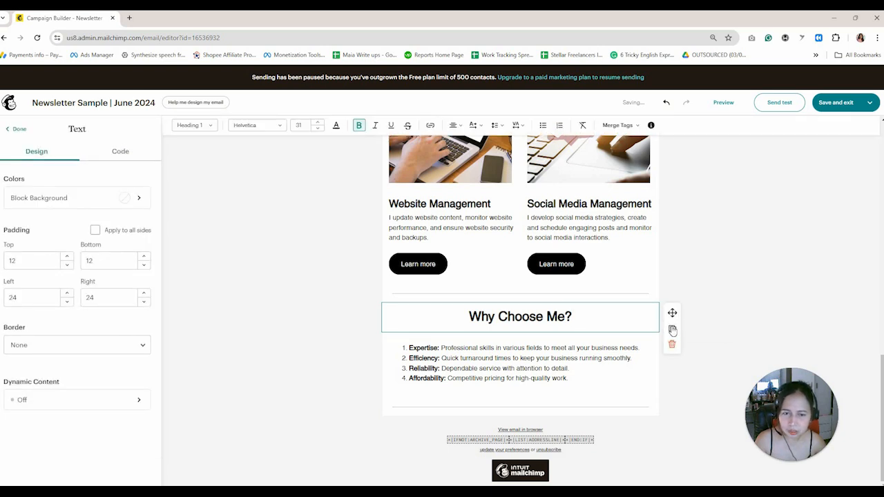
{"action": "left_click", "coordinate": [672, 330]}
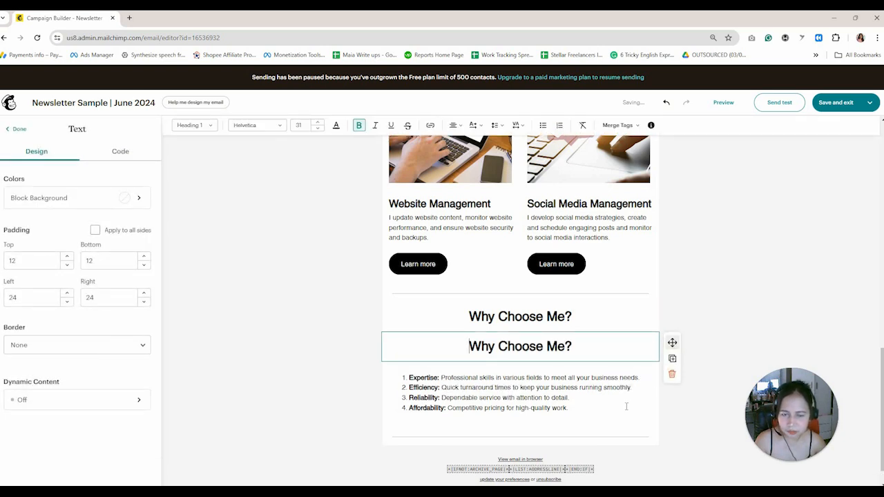
{"action": "left_click_drag", "start_coordinate": [627, 407], "coordinate": [567, 437]}
{"action": "triple_click", "coordinate": [521, 401]}
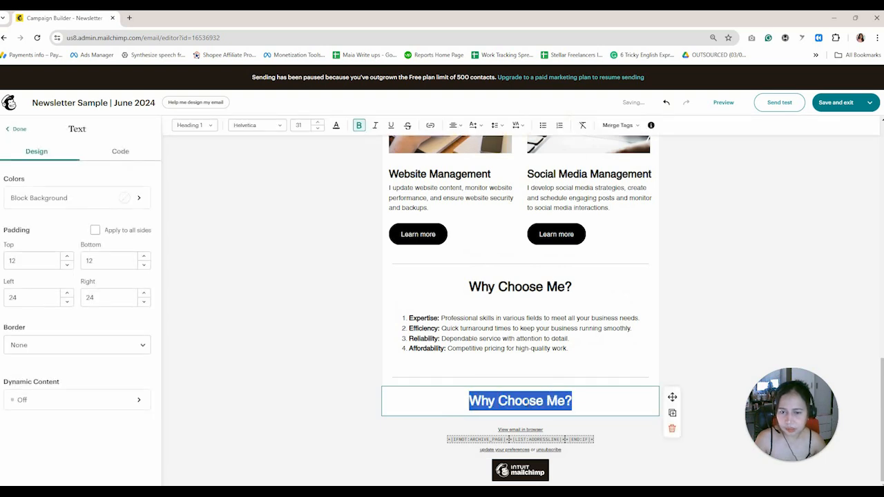
{"action": "type", "text": "Let"}
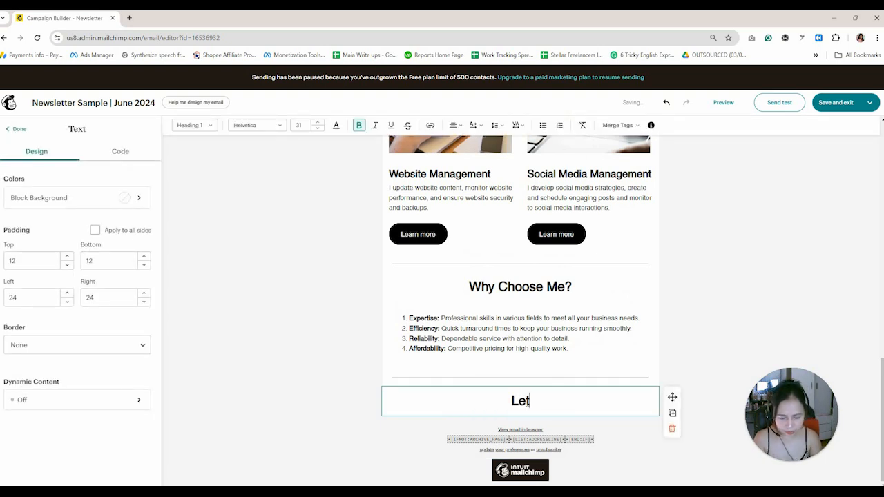
{"action": "type", "text": "'s Get Star"}
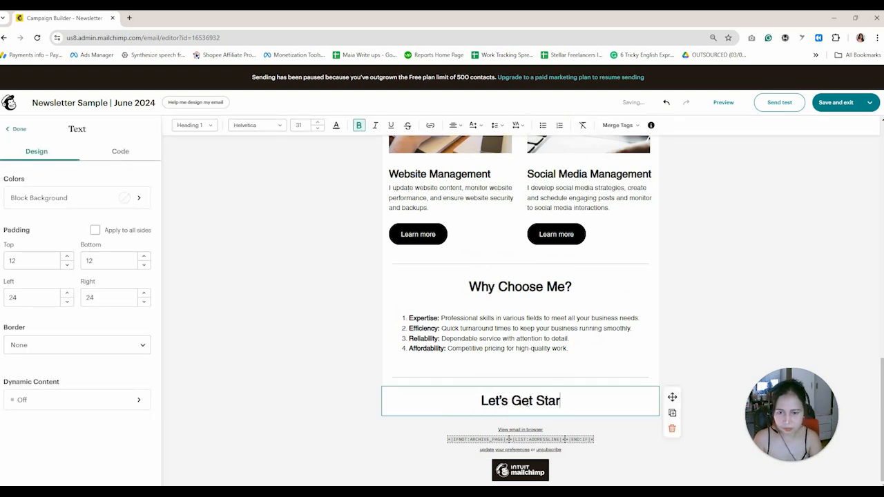
{"action": "type", "text": "ted!"}
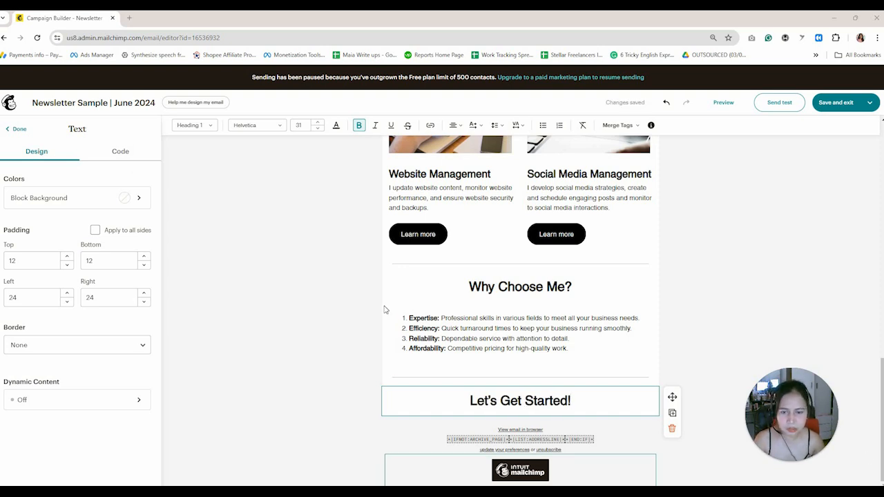
Add a left-aligned paragraph of pasted get-in-touch text under the Let's Get Started! heading.
{"action": "left_click", "coordinate": [16, 130]}
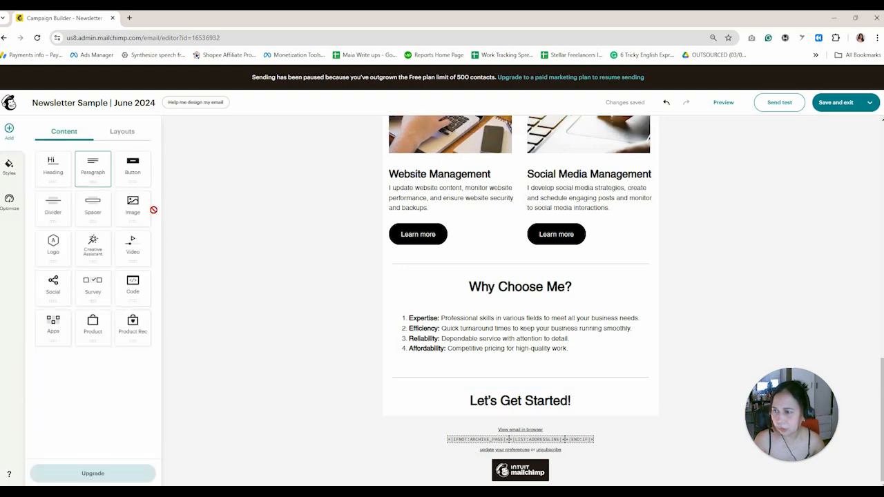
{"action": "left_click_drag", "start_coordinate": [93, 169], "coordinate": [586, 427]}
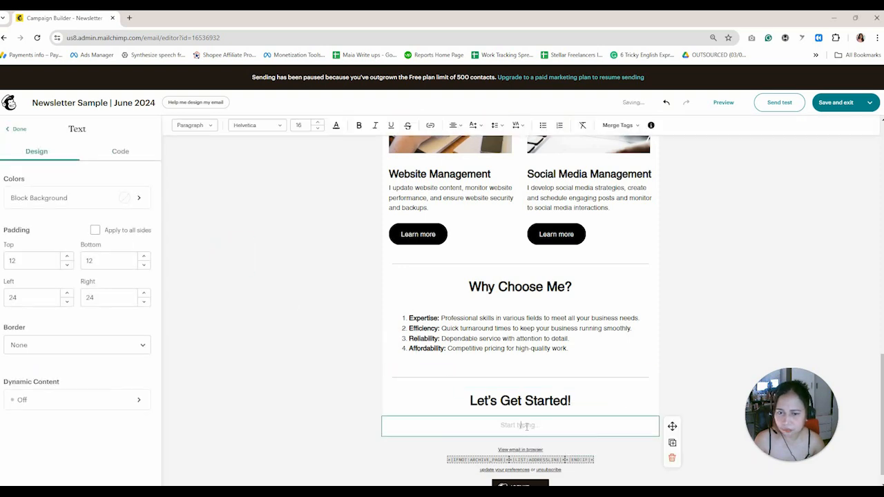
{"action": "right_click", "coordinate": [530, 425]}
{"action": "left_click", "coordinate": [556, 300]}
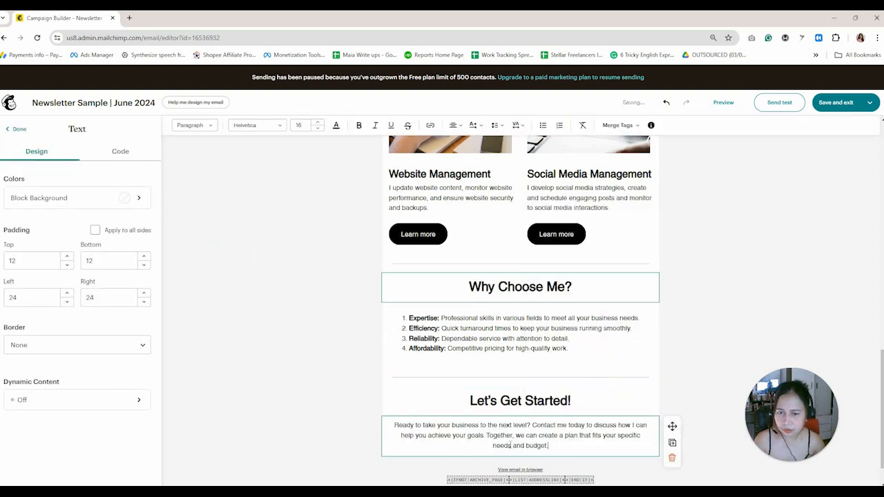
{"action": "triple_click", "coordinate": [519, 435]}
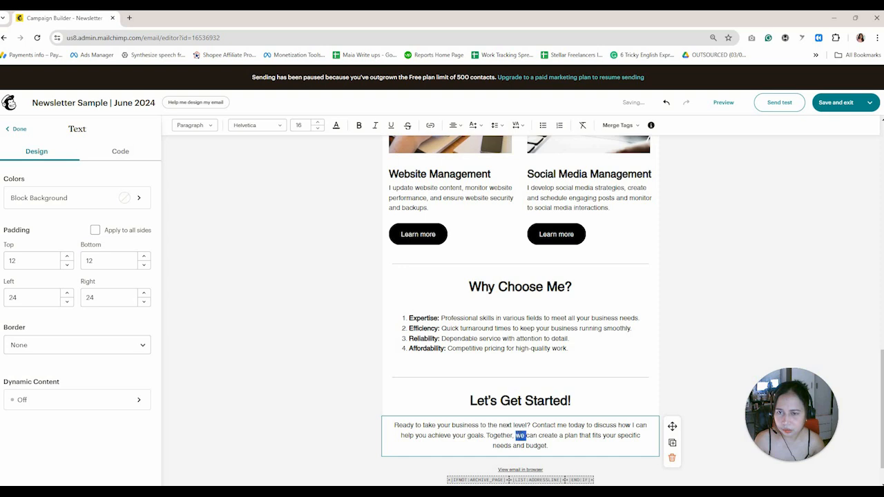
{"action": "left_click", "coordinate": [454, 126]}
{"action": "left_click", "coordinate": [452, 142]}
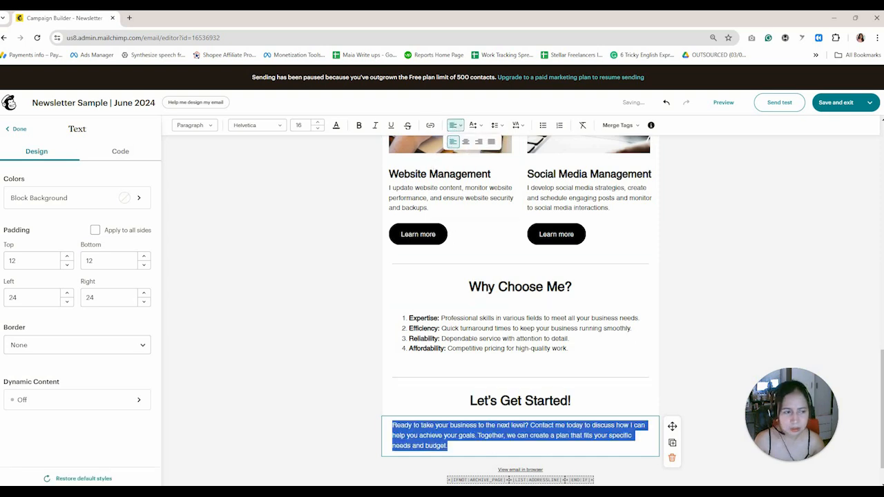
{"action": "scroll", "coordinate": [502, 407], "scroll_direction": "down", "scroll_amount": 1}
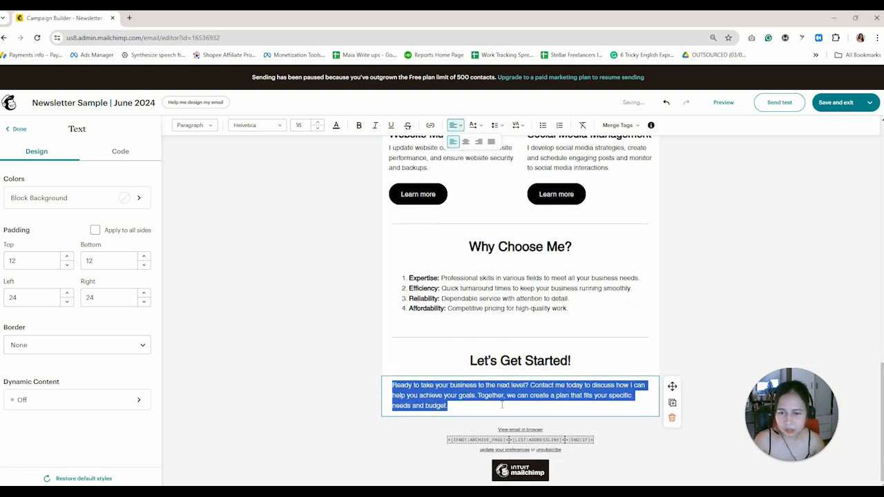
{"action": "left_click", "coordinate": [501, 406]}
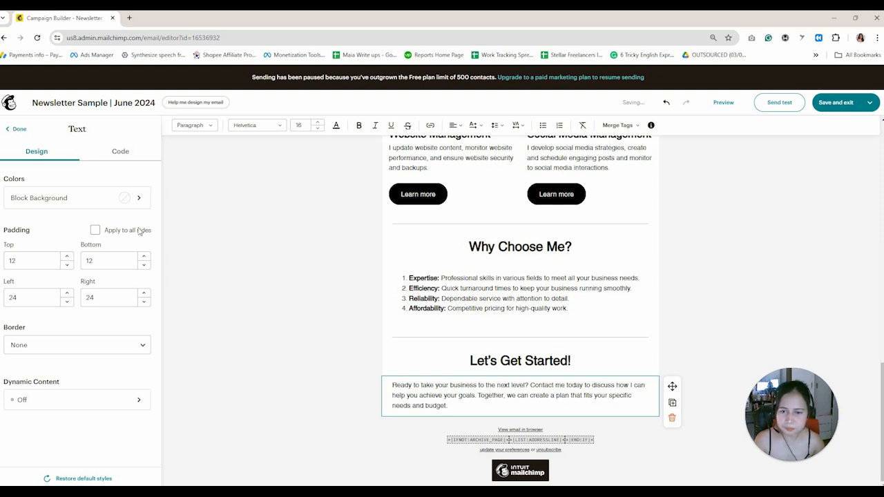
Add a Pill-shaped button labelled 'BOOK A DISCOVERY CALL' below the paragraph.
{"action": "left_click", "coordinate": [15, 128]}
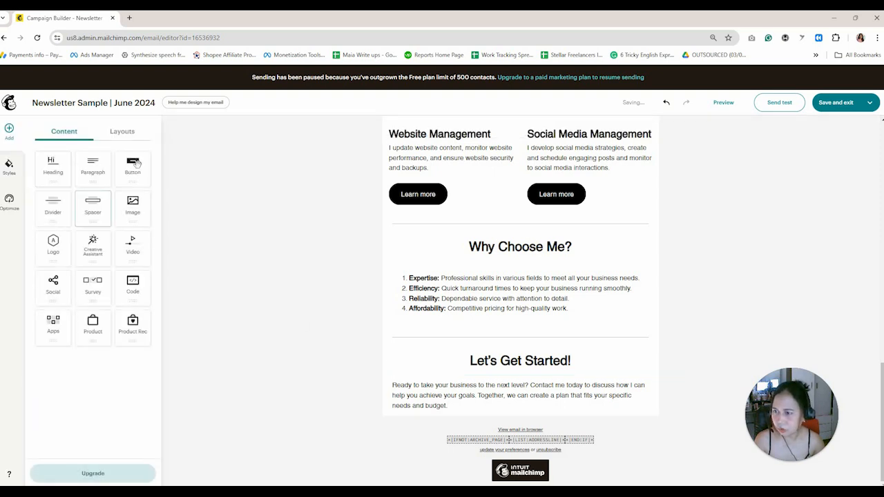
{"action": "left_click_drag", "start_coordinate": [133, 168], "coordinate": [535, 416]}
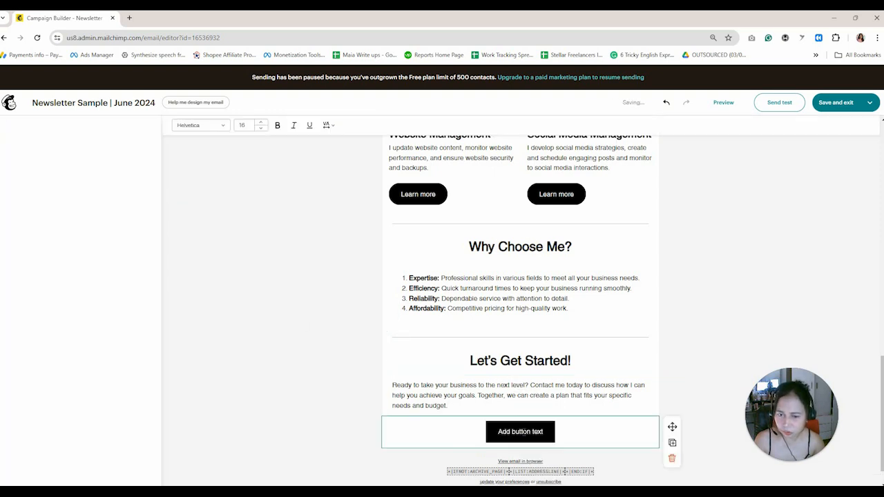
{"action": "triple_click", "coordinate": [530, 433]}
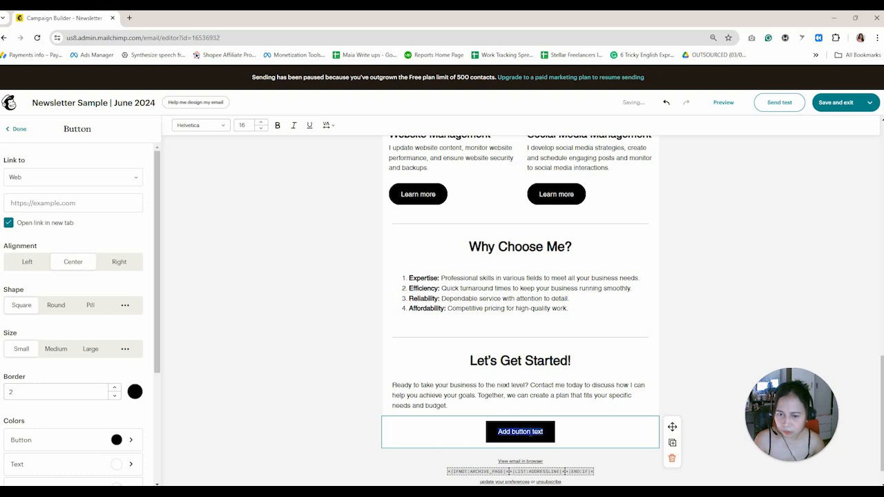
{"action": "type", "text": "B"}
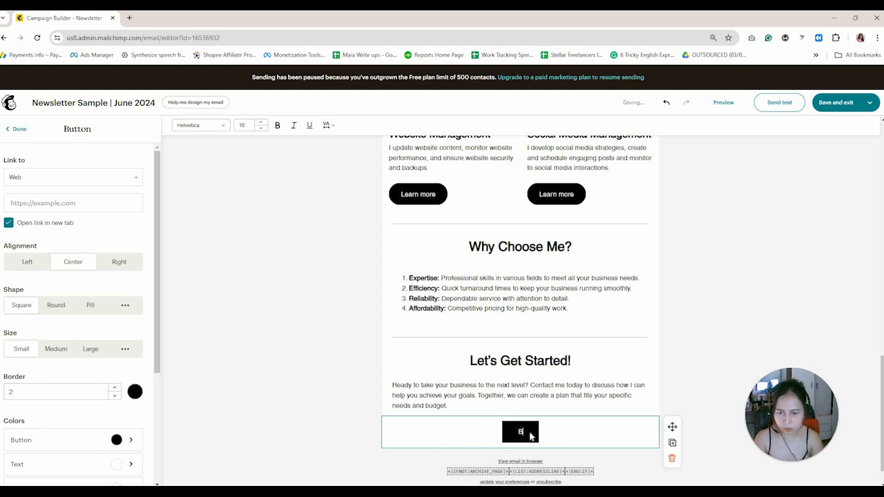
{"action": "type", "text": "OOK A D"}
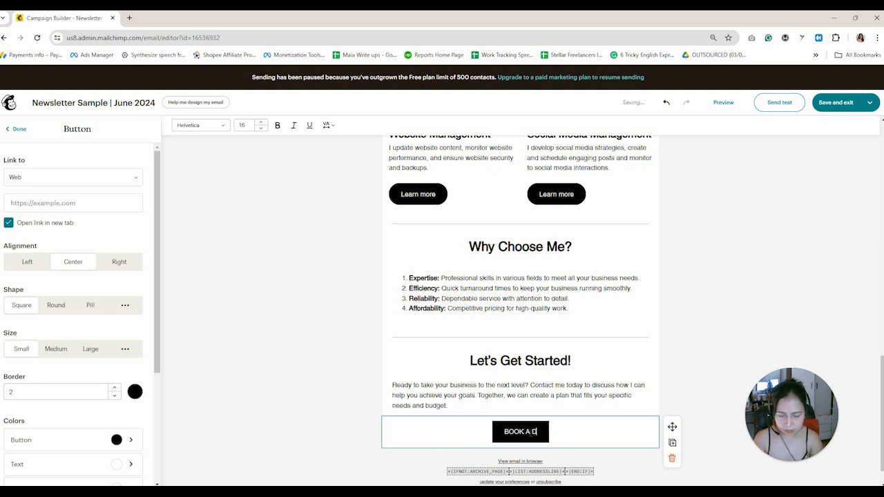
{"action": "type", "text": "ISCOVERY CALL"}
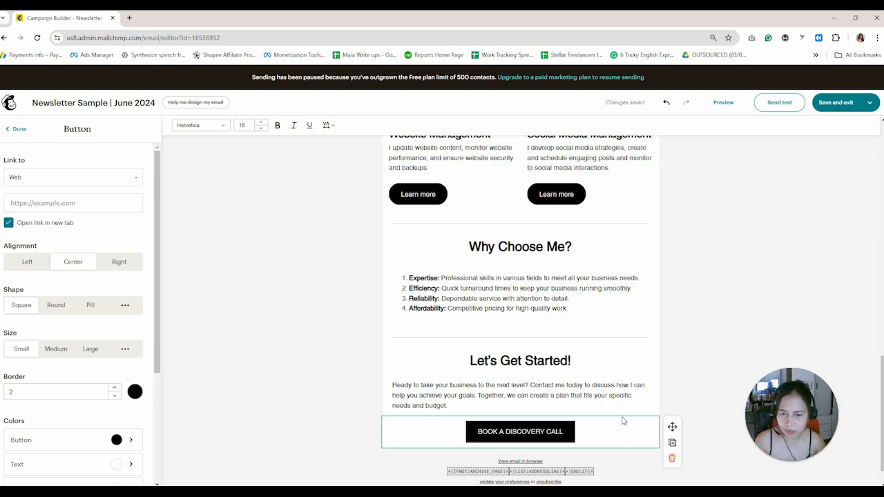
{"action": "scroll", "coordinate": [622, 420], "scroll_direction": "up", "scroll_amount": 1}
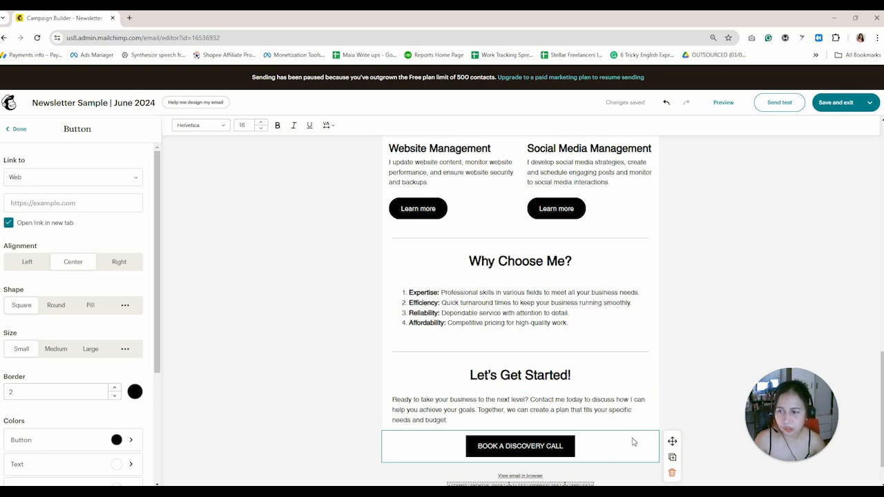
{"action": "left_click", "coordinate": [89, 306]}
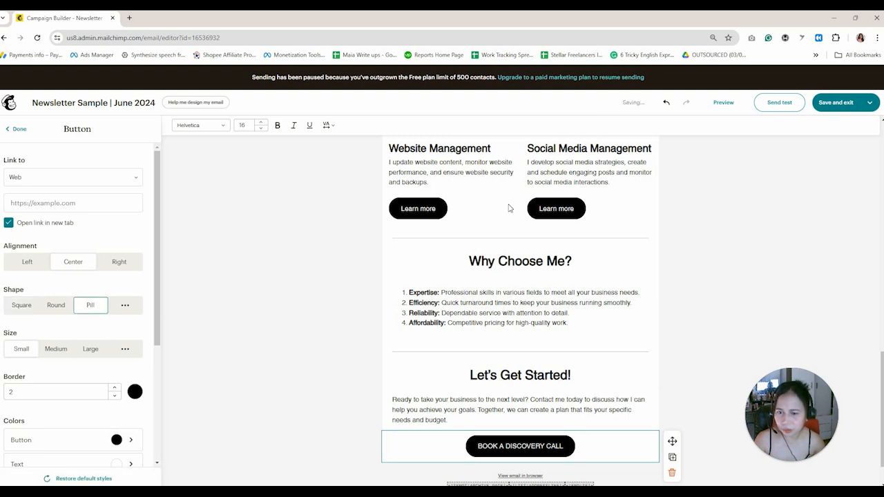
{"action": "scroll", "coordinate": [610, 423], "scroll_direction": "down", "scroll_amount": 1}
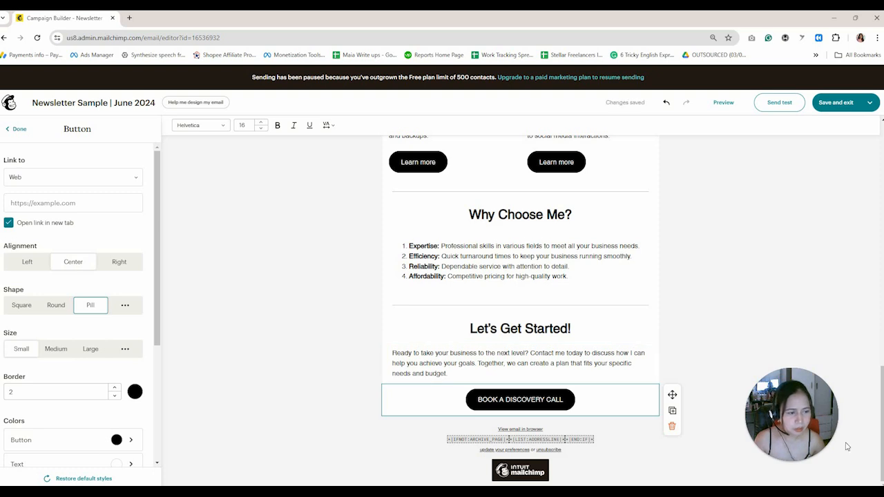
Add a light grey divider below the Book a Discovery Call button.
{"action": "left_click", "coordinate": [651, 434]}
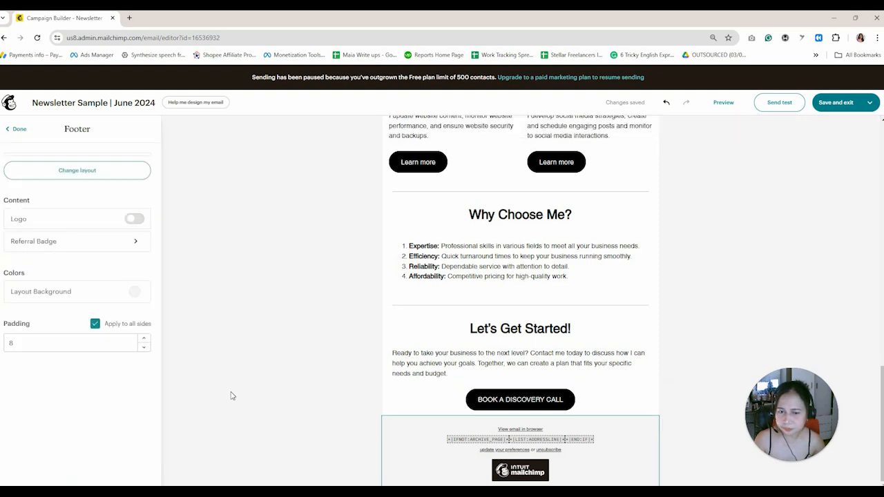
{"action": "left_click", "coordinate": [17, 129]}
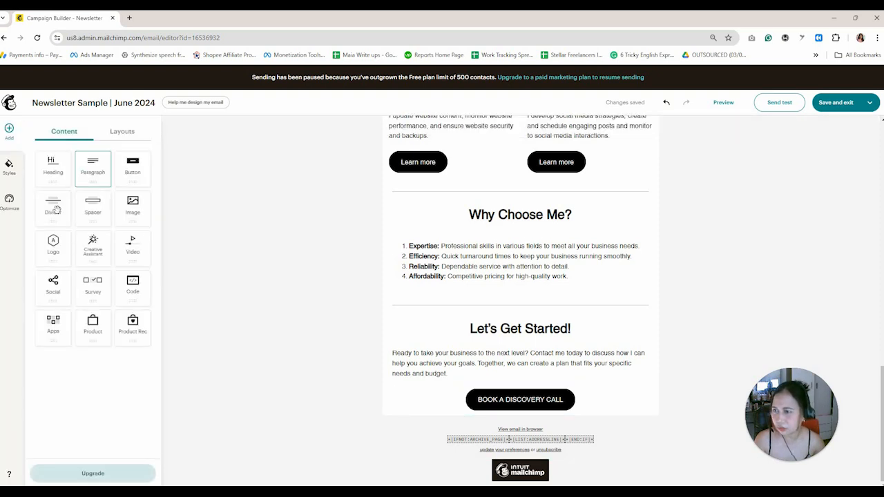
{"action": "left_click_drag", "start_coordinate": [53, 207], "coordinate": [584, 417]}
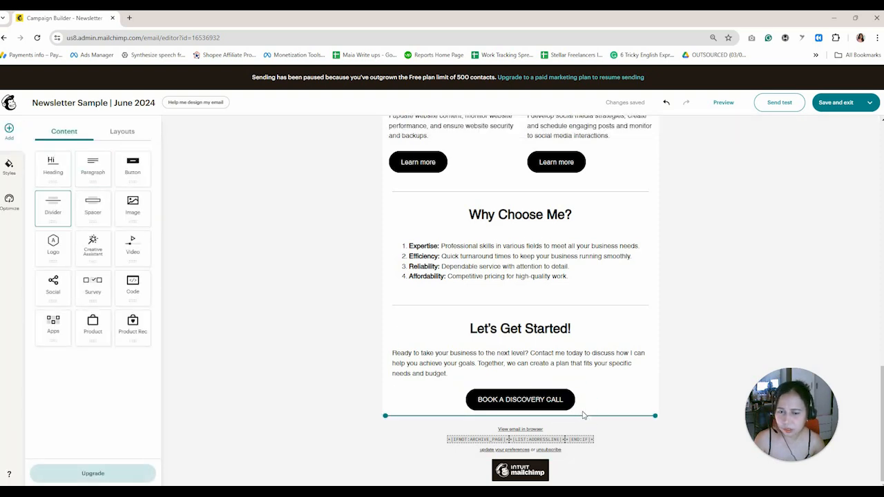
{"action": "left_click", "coordinate": [132, 356]}
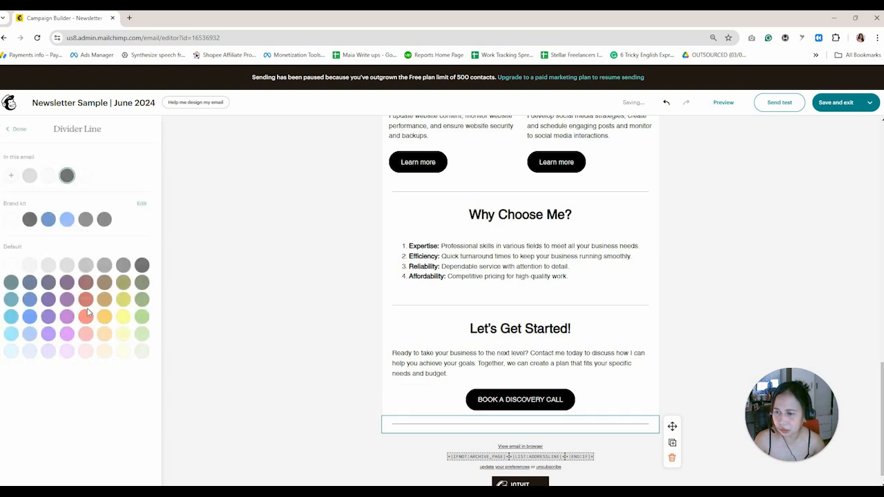
{"action": "left_click", "coordinate": [67, 265]}
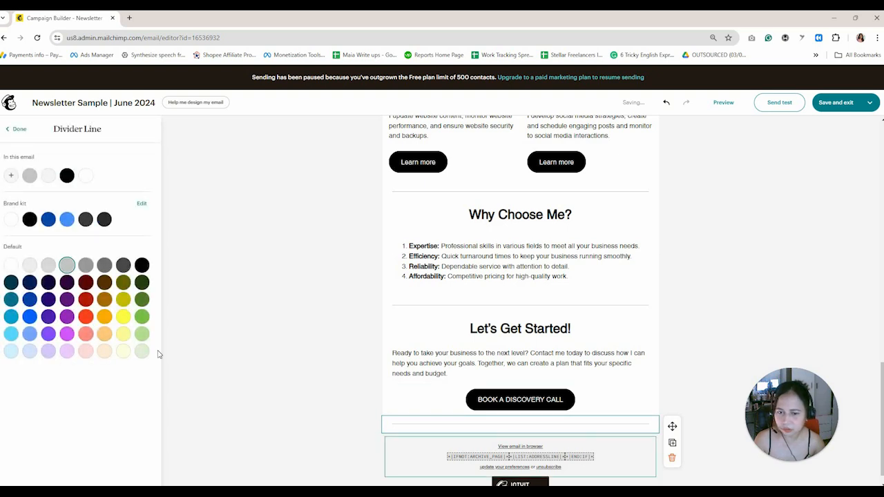
{"action": "left_click", "coordinate": [21, 130]}
{"action": "left_click", "coordinate": [18, 130]}
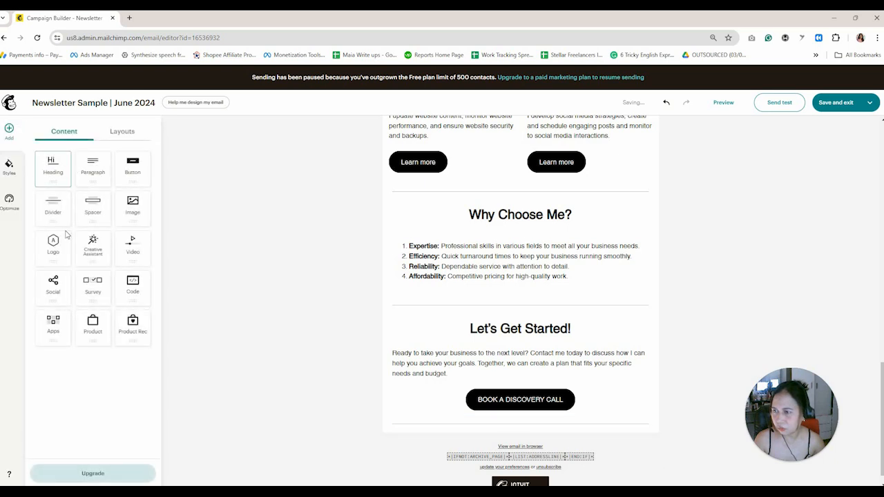
Add a centred S logo block after the divider at the end of the email.
{"action": "left_click_drag", "start_coordinate": [64, 235], "coordinate": [513, 371]}
{"action": "scroll", "coordinate": [555, 414], "scroll_direction": "down", "scroll_amount": 1}
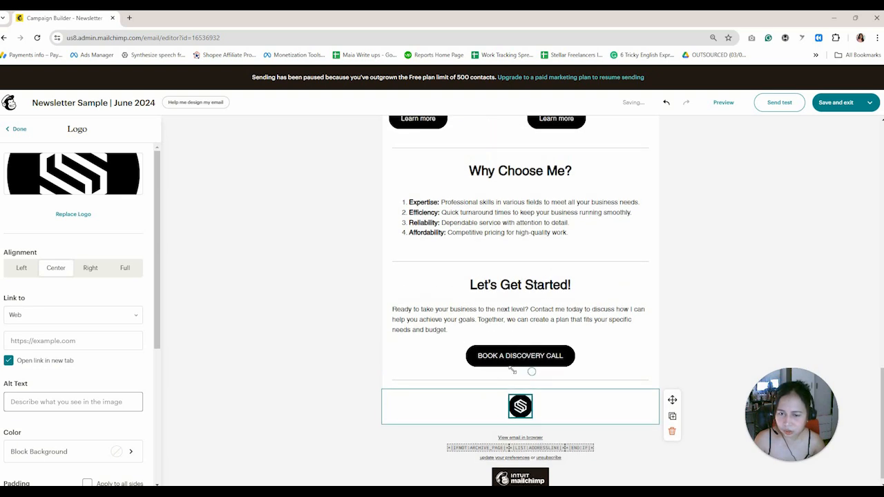
{"action": "left_click", "coordinate": [15, 130]}
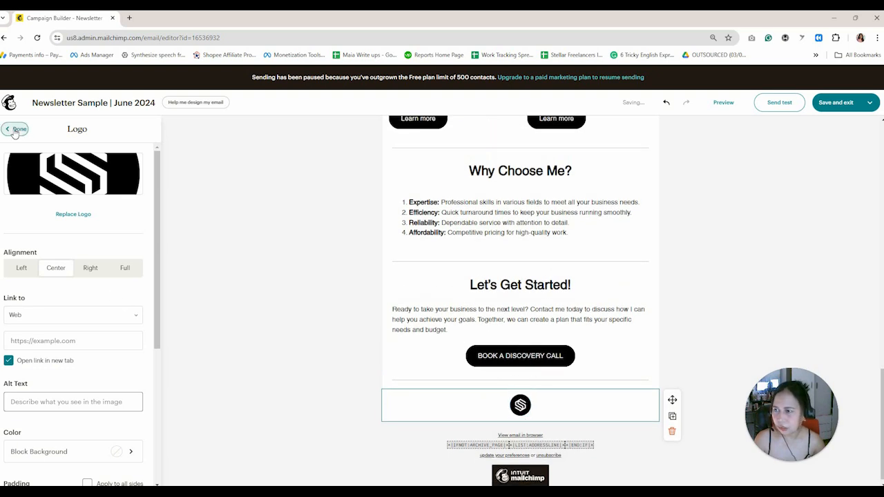
Add a social links block below the logo, keeping the dark icon colour.
{"action": "left_click_drag", "start_coordinate": [53, 285], "coordinate": [517, 420]}
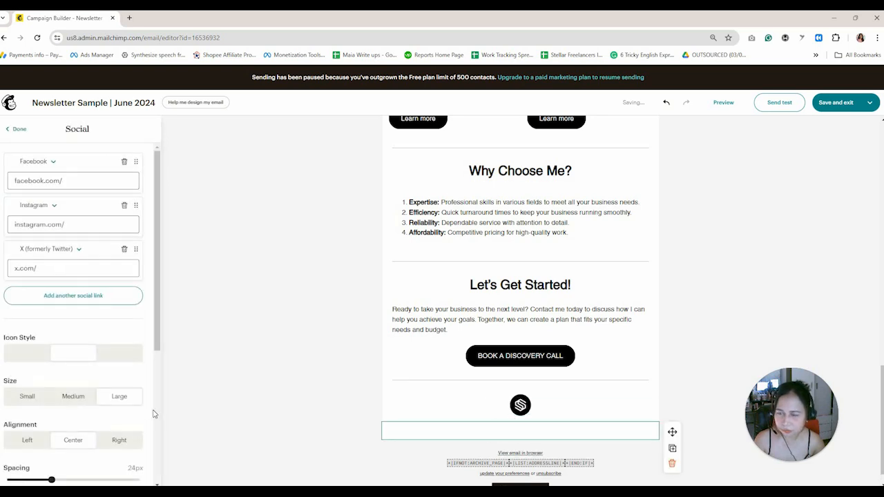
{"action": "scroll", "coordinate": [107, 381], "scroll_direction": "down", "scroll_amount": 3}
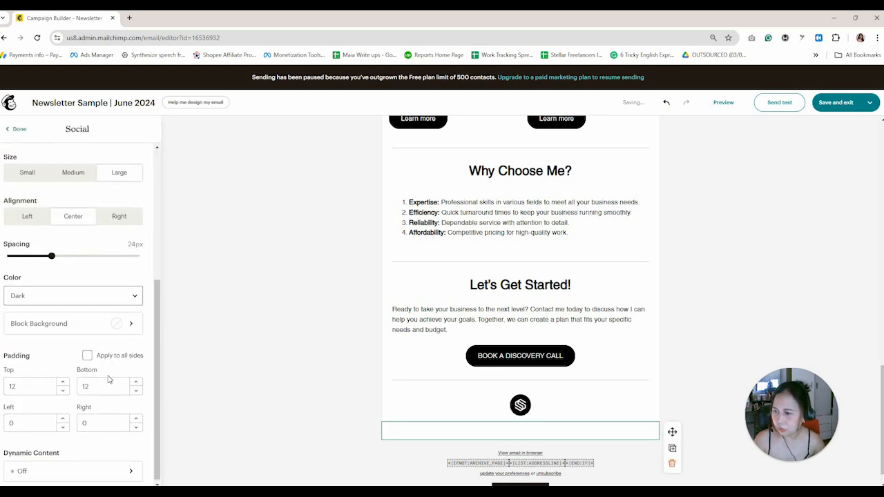
{"action": "left_click", "coordinate": [136, 296]}
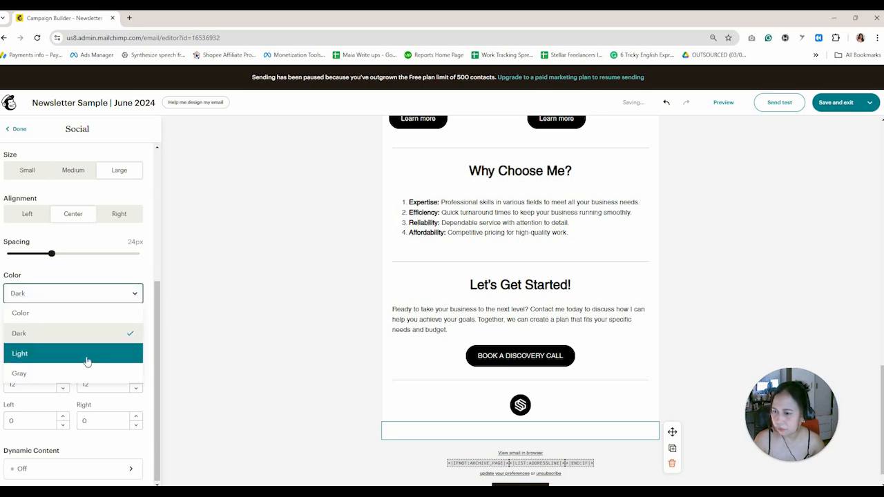
{"action": "left_click", "coordinate": [109, 292]}
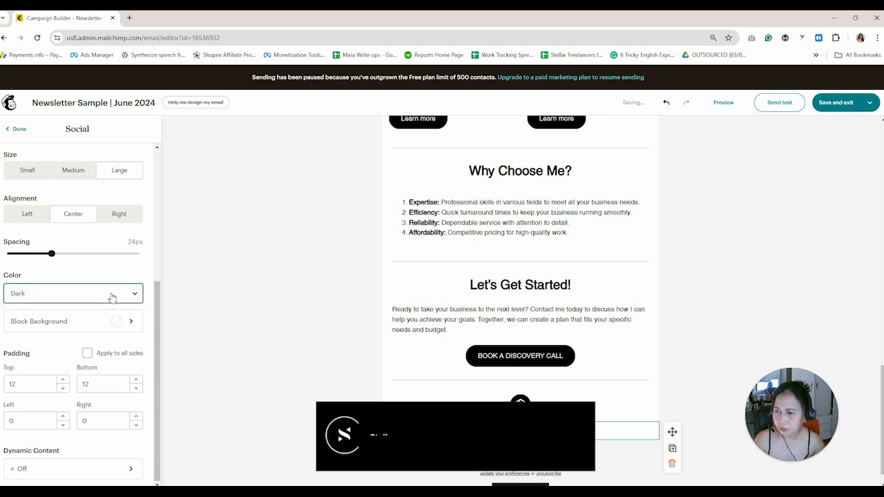
{"action": "scroll", "coordinate": [90, 257], "scroll_direction": "up", "scroll_amount": 1}
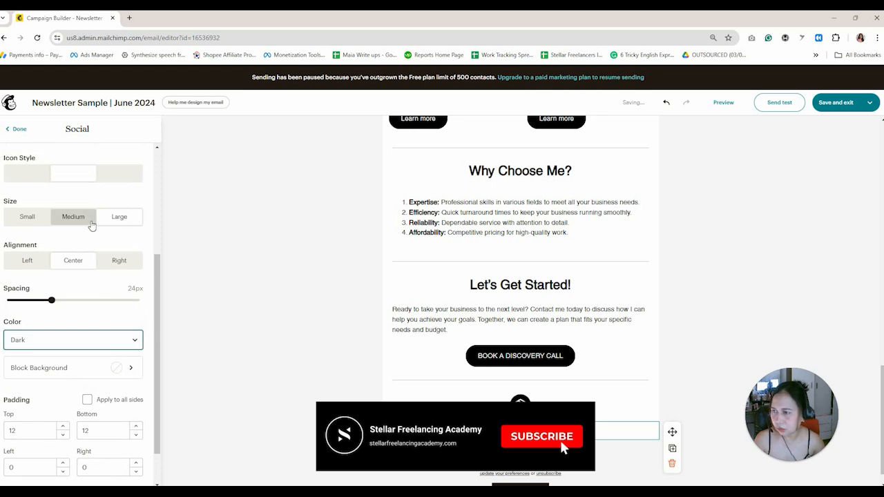
Make the Facebook, Instagram and X icons outlined and medium sized.
{"action": "left_click", "coordinate": [123, 174]}
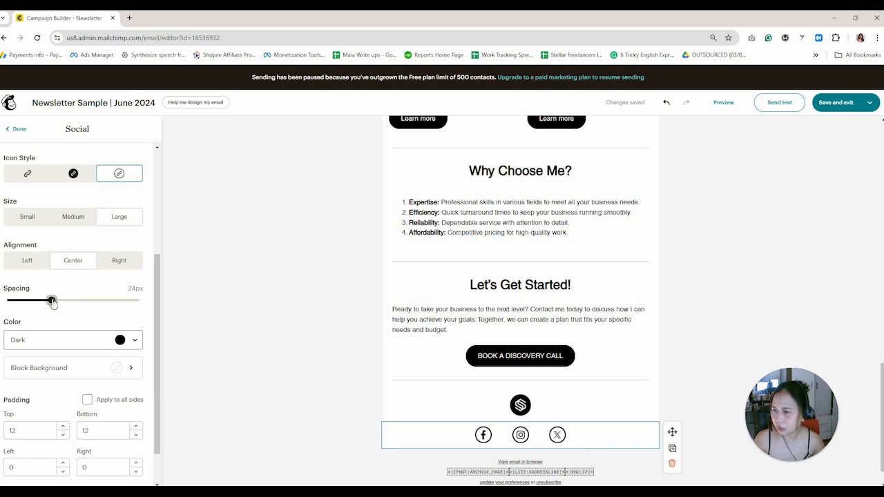
{"action": "left_click_drag", "start_coordinate": [52, 302], "coordinate": [23, 304]}
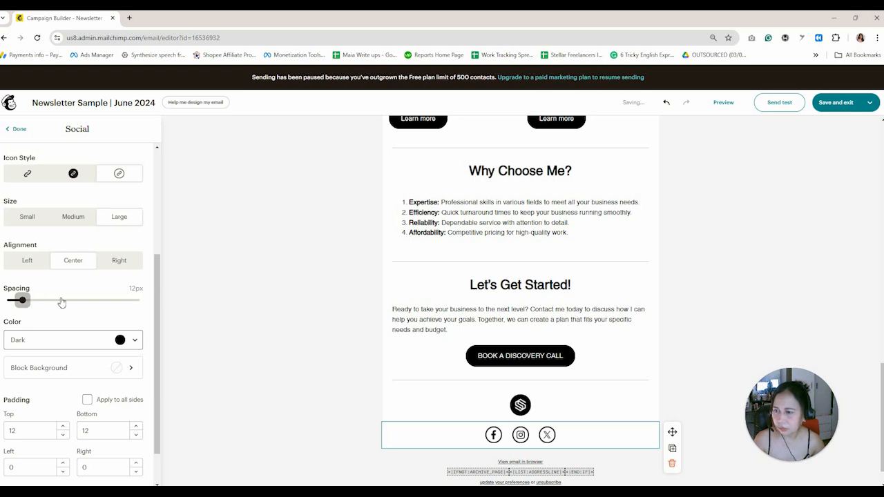
{"action": "left_click", "coordinate": [665, 102]}
{"action": "left_click", "coordinate": [665, 102]}
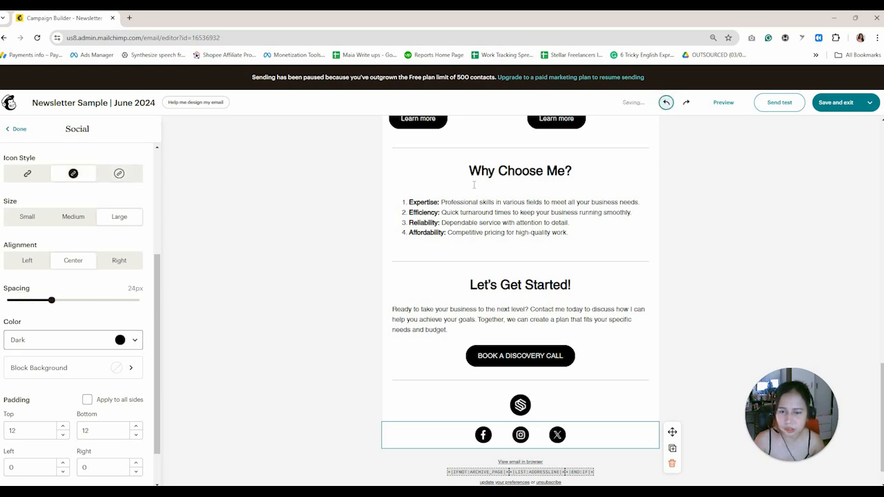
{"action": "left_click", "coordinate": [118, 174]}
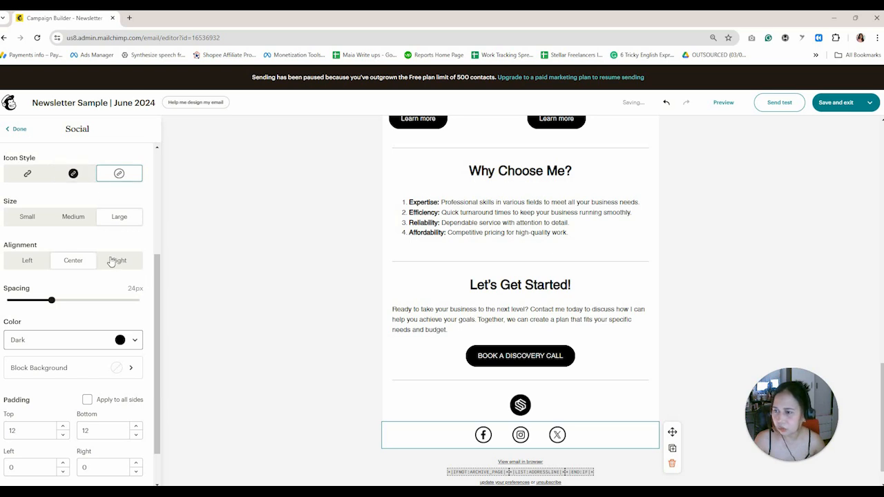
{"action": "left_click", "coordinate": [74, 218]}
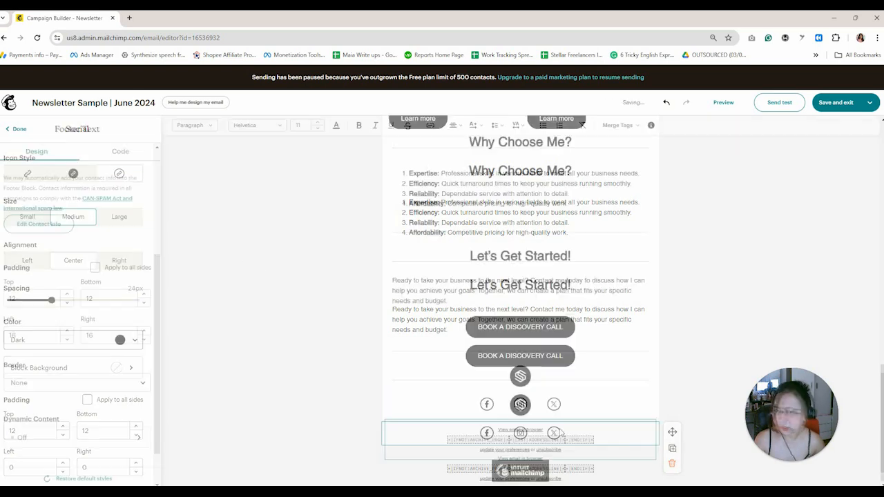
Select the whole footer block and set its background to white.
{"action": "left_click", "coordinate": [638, 455]}
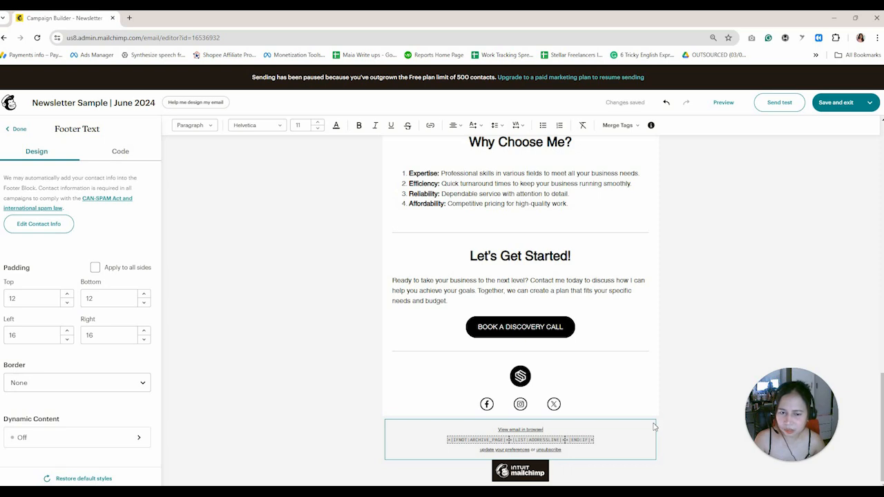
{"action": "left_click", "coordinate": [657, 432]}
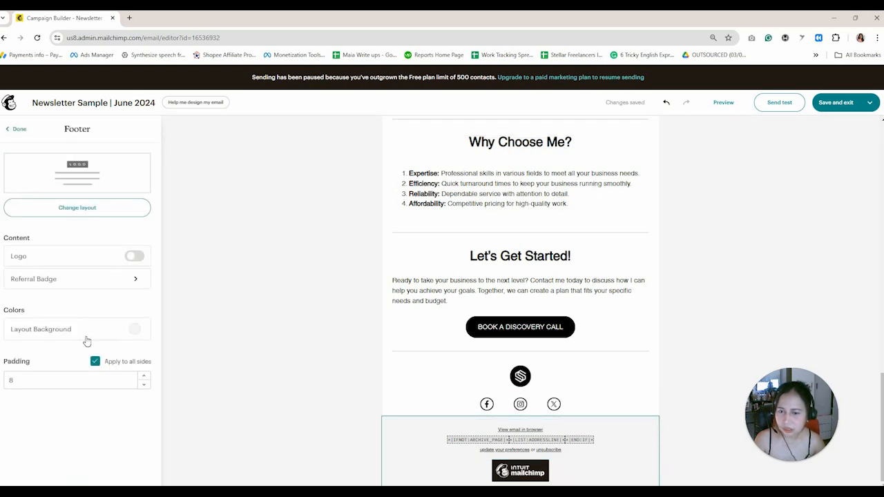
{"action": "left_click", "coordinate": [117, 333]}
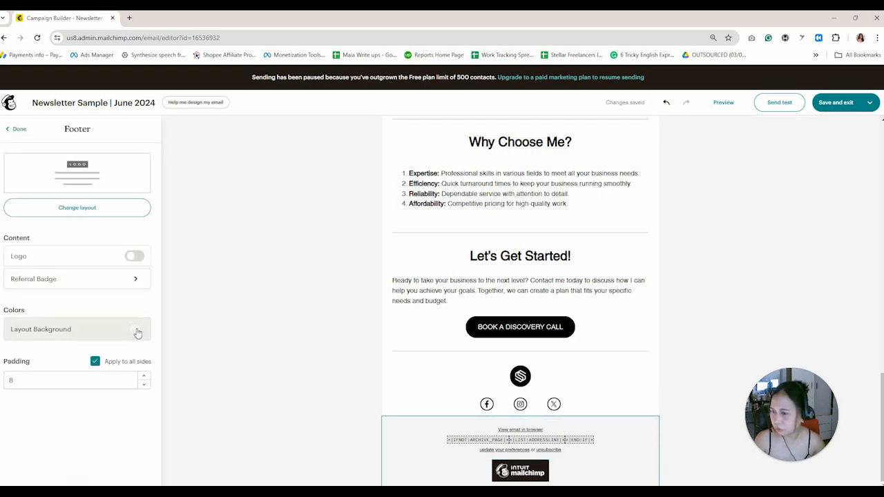
{"action": "left_click", "coordinate": [12, 276]}
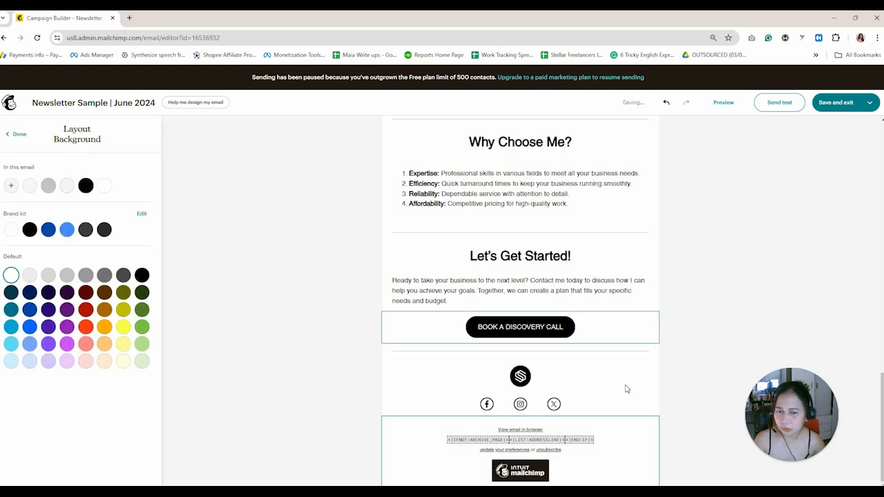
{"action": "scroll", "coordinate": [621, 446], "scroll_direction": "up", "scroll_amount": 1}
{"action": "scroll", "coordinate": [609, 442], "scroll_direction": "down", "scroll_amount": 1}
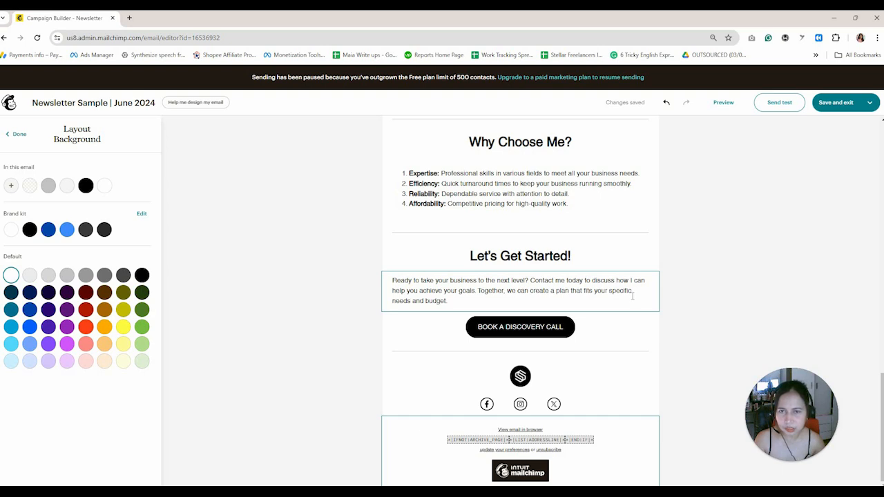
Preview the newsletter on desktop and scroll through it.
{"action": "left_click", "coordinate": [723, 104]}
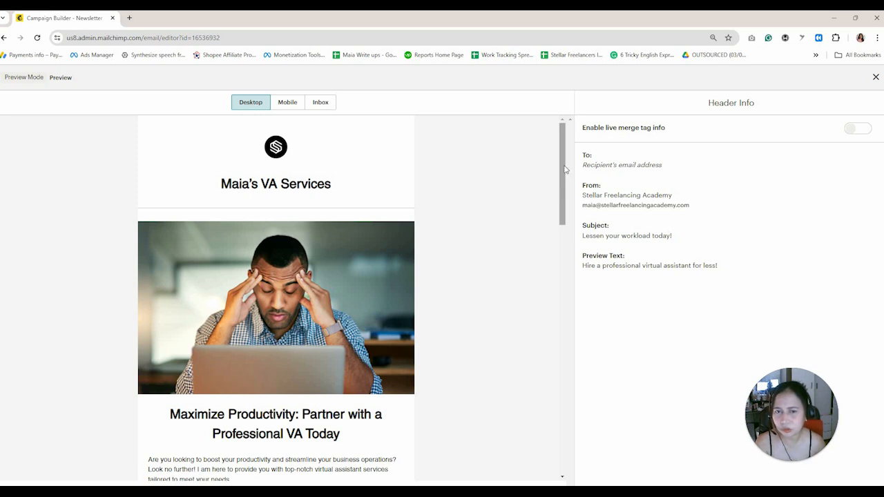
{"action": "left_click_drag", "start_coordinate": [561, 168], "coordinate": [555, 339]}
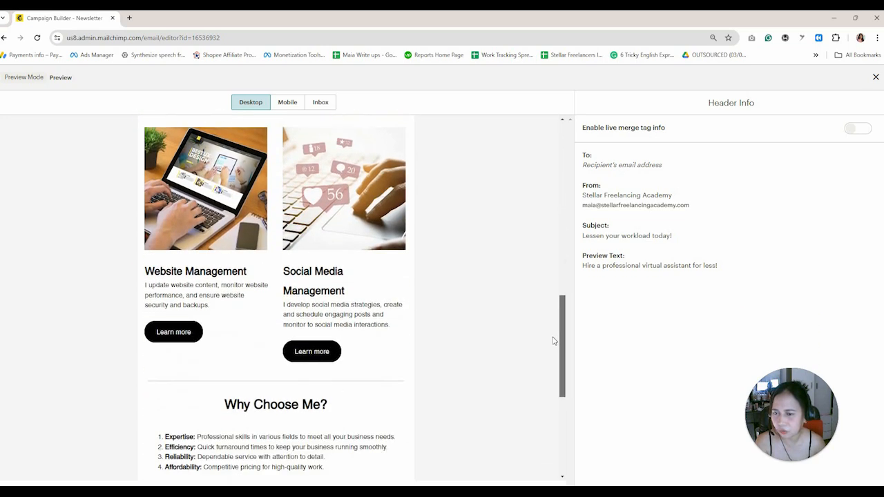
{"action": "left_click_drag", "start_coordinate": [553, 372], "coordinate": [562, 149]}
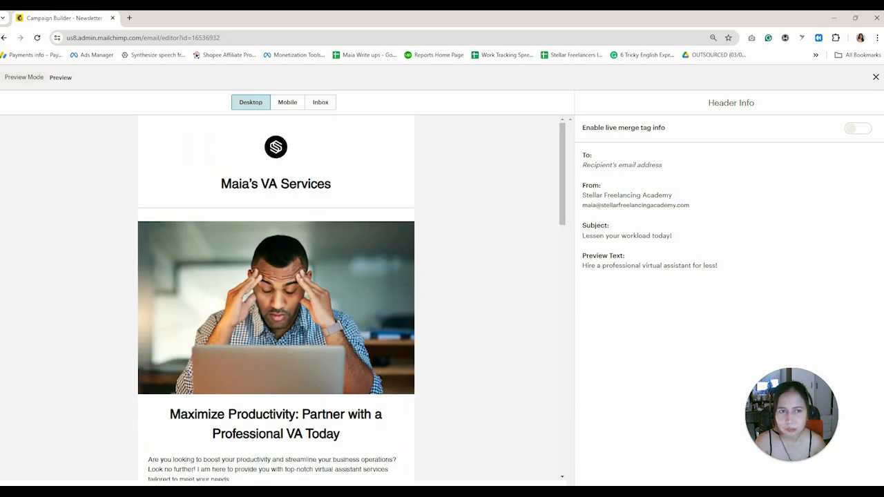
Change the Social Media Management heading font size from 25 to 23.
{"action": "left_click", "coordinate": [875, 76]}
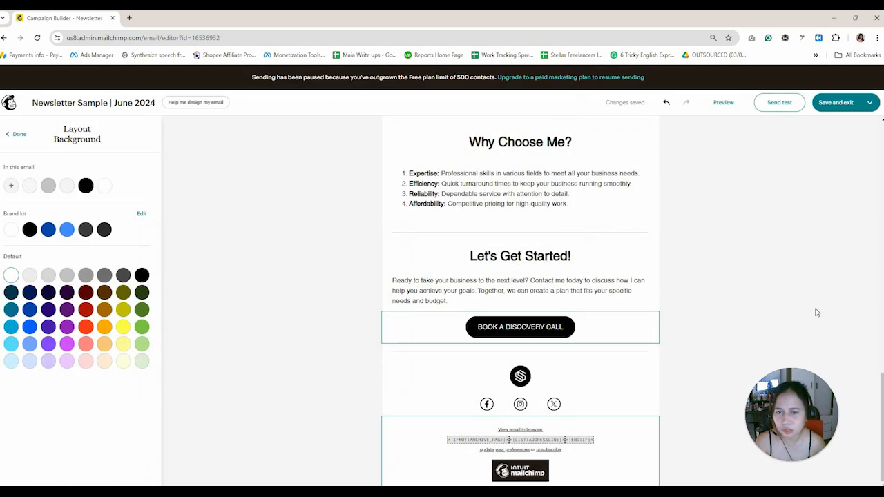
{"action": "scroll", "coordinate": [660, 359], "scroll_direction": "up", "scroll_amount": 5}
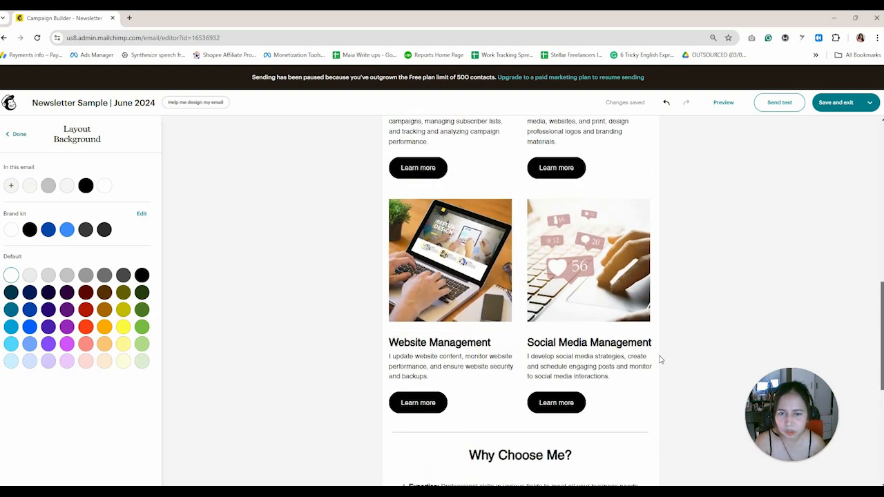
{"action": "triple_click", "coordinate": [620, 343]}
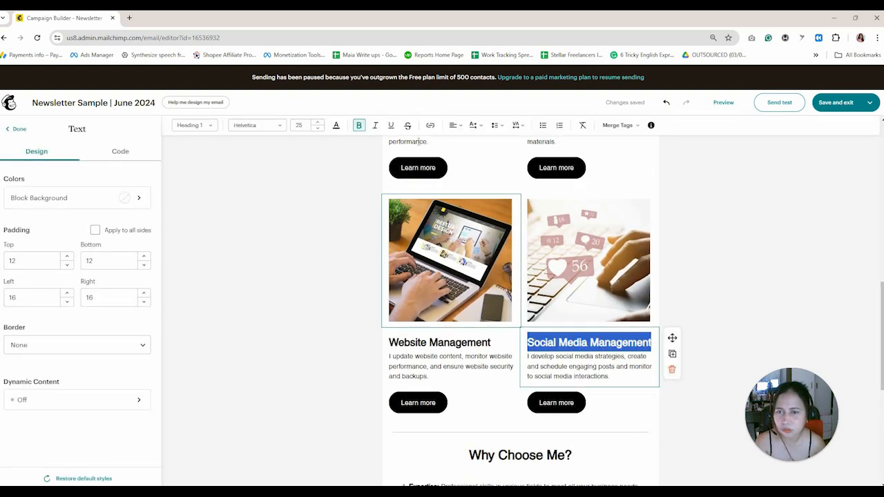
{"action": "left_click", "coordinate": [317, 130]}
{"action": "left_click", "coordinate": [317, 129]}
{"action": "left_click", "coordinate": [317, 129]}
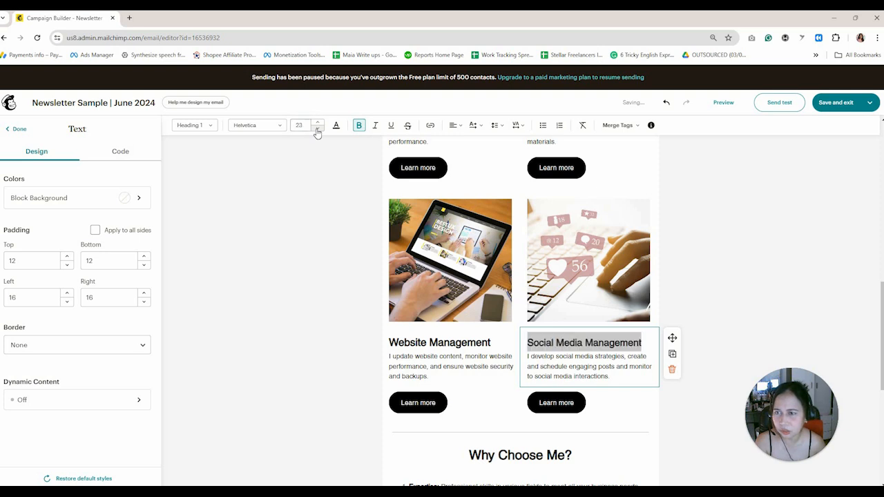
{"action": "left_click", "coordinate": [637, 418]}
{"action": "left_click", "coordinate": [602, 348]}
{"action": "triple_click", "coordinate": [602, 348]}
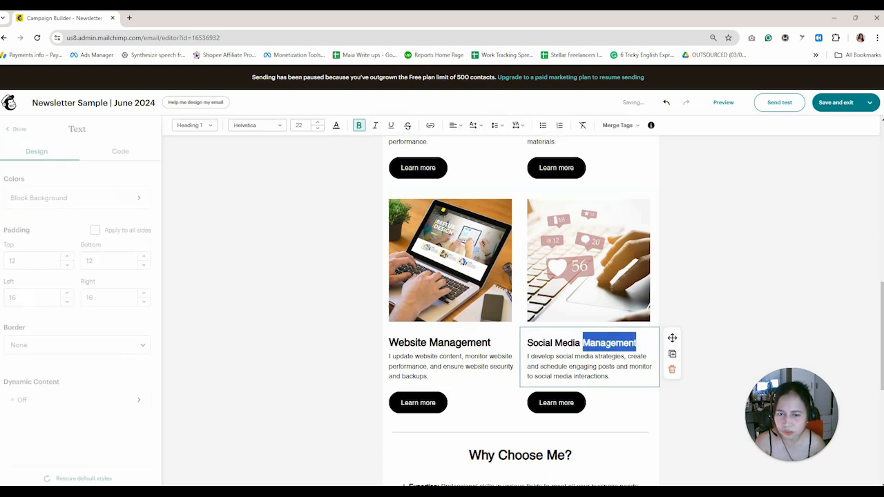
{"action": "left_click", "coordinate": [318, 122]}
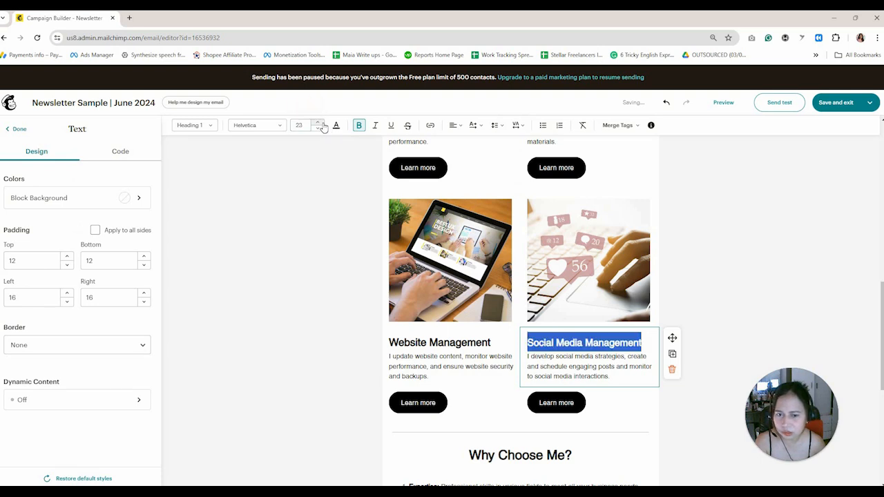
{"action": "left_click", "coordinate": [635, 416]}
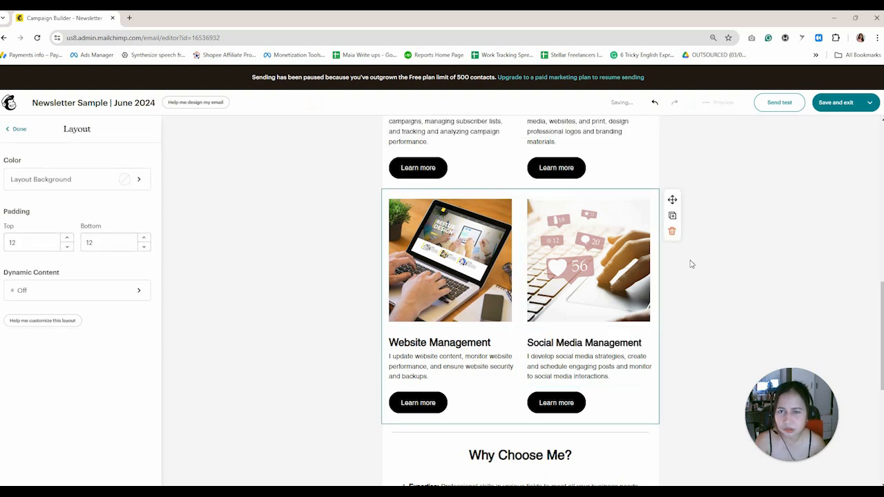
Preview again to confirm Social Media Management fits on one line beside Website Management.
{"action": "left_click", "coordinate": [723, 102]}
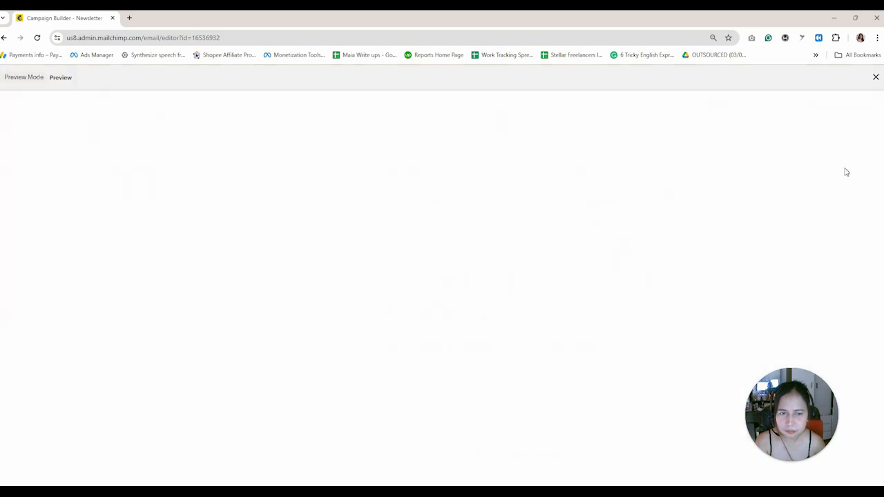
{"action": "left_click_drag", "start_coordinate": [561, 183], "coordinate": [545, 372]}
{"action": "scroll", "coordinate": [545, 372], "scroll_direction": "down", "scroll_amount": 3}
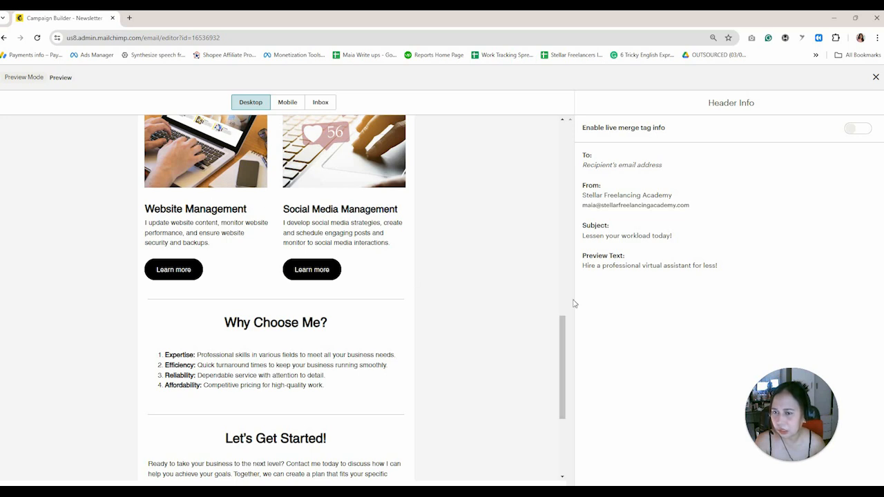
{"action": "left_click_drag", "start_coordinate": [564, 339], "coordinate": [554, 412]}
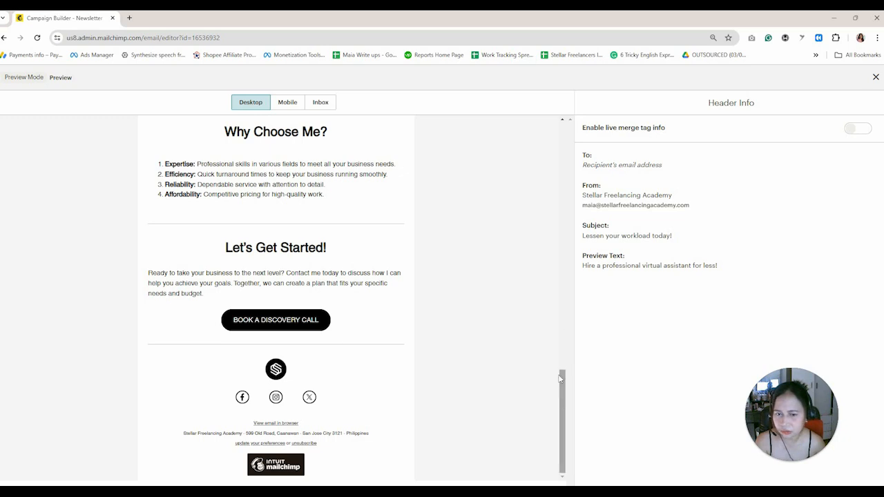
{"action": "left_click_drag", "start_coordinate": [559, 380], "coordinate": [569, 149]}
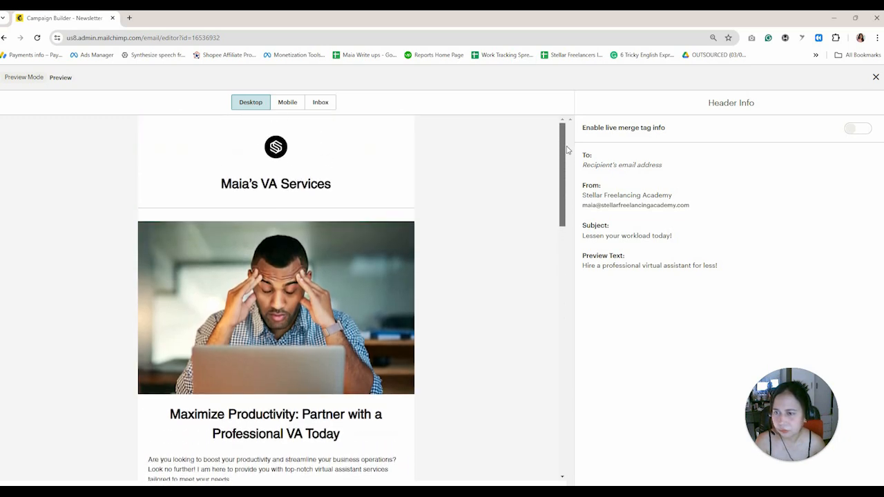
Delete the divider block between the newsletter title and the hero image.
{"action": "left_click", "coordinate": [875, 78]}
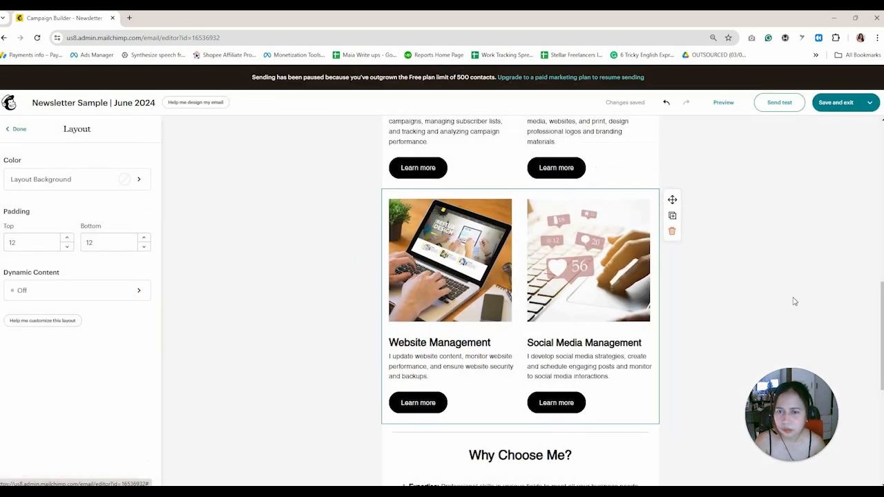
{"action": "scroll", "coordinate": [585, 269], "scroll_direction": "up", "scroll_amount": 10}
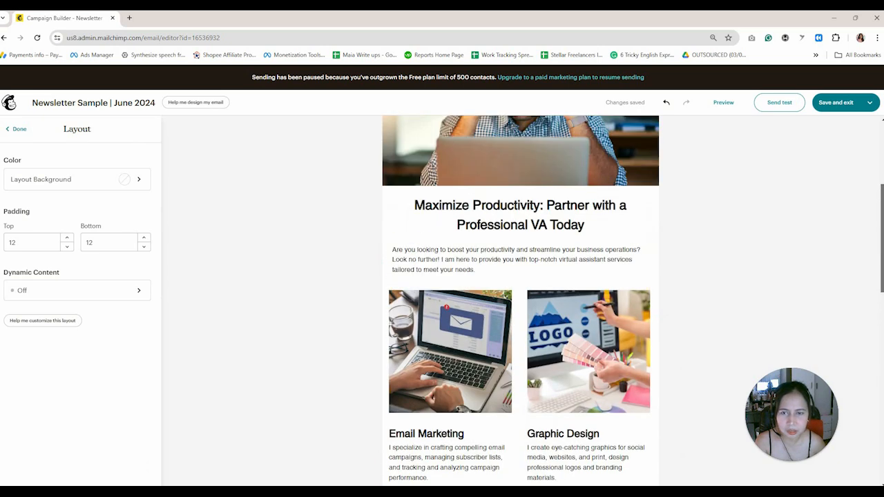
{"action": "left_click", "coordinate": [581, 240]}
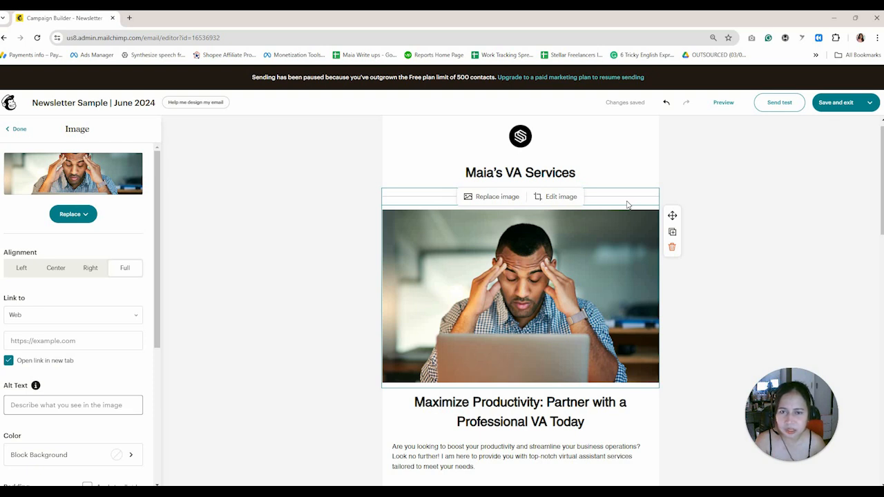
{"action": "left_click", "coordinate": [627, 203]}
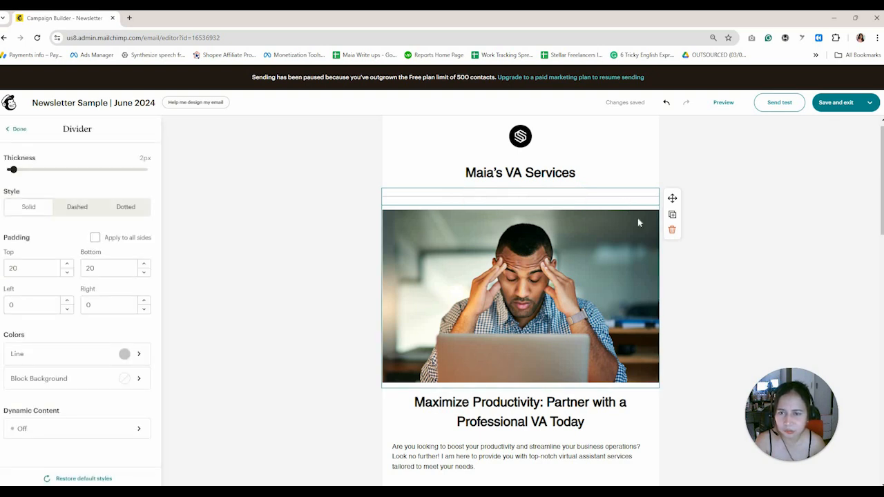
{"action": "left_click", "coordinate": [671, 233]}
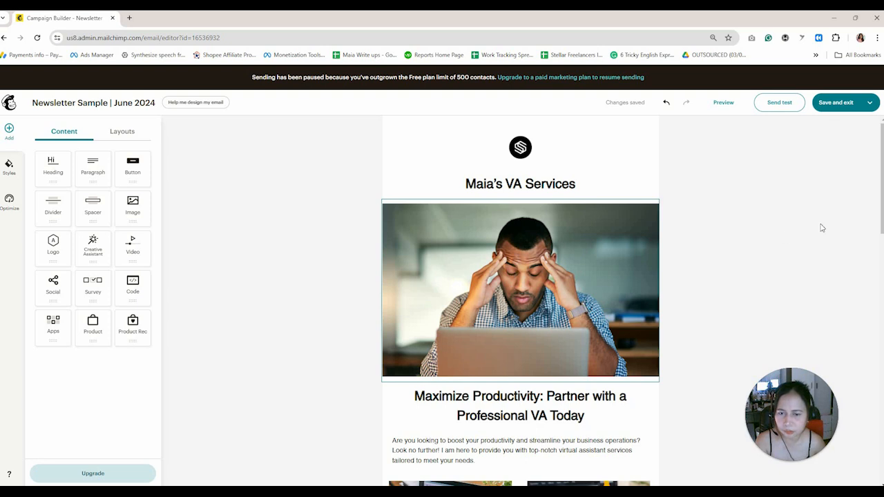
{"action": "scroll", "coordinate": [881, 228], "scroll_direction": "down", "scroll_amount": 3}
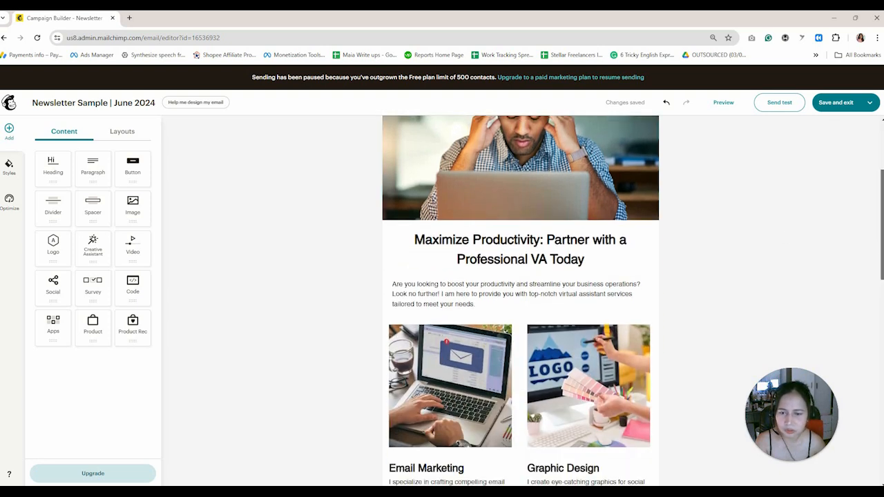
{"action": "scroll", "coordinate": [520, 300], "scroll_direction": "down", "scroll_amount": 10}
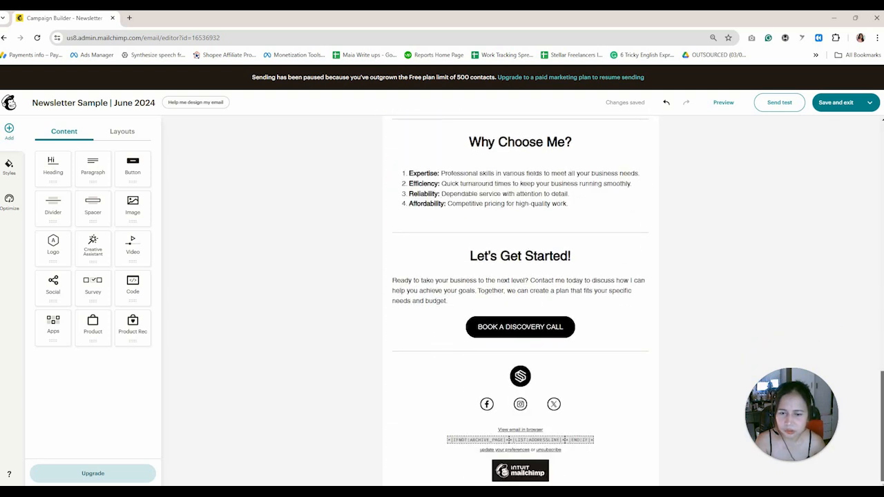
{"action": "scroll", "coordinate": [824, 216], "scroll_direction": "up", "scroll_amount": 15}
{"action": "left_click", "coordinate": [721, 104]}
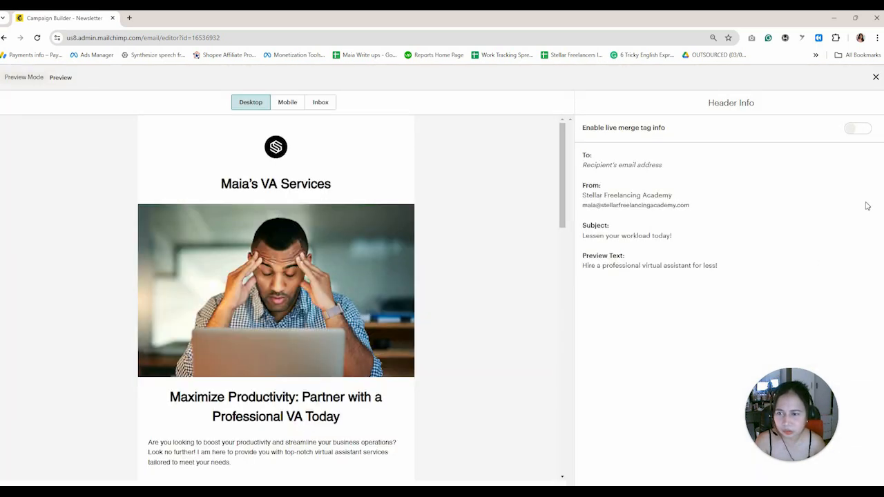
{"action": "scroll", "coordinate": [391, 303], "scroll_direction": "down", "scroll_amount": 2}
{"action": "scroll", "coordinate": [393, 302], "scroll_direction": "up", "scroll_amount": 1}
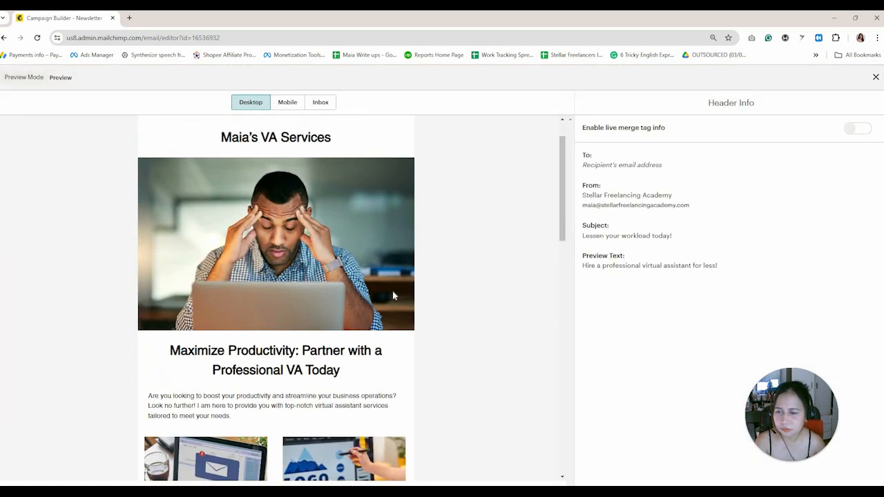
{"action": "scroll", "coordinate": [392, 290], "scroll_direction": "down", "scroll_amount": 2}
{"action": "scroll", "coordinate": [556, 272], "scroll_direction": "down", "scroll_amount": 2}
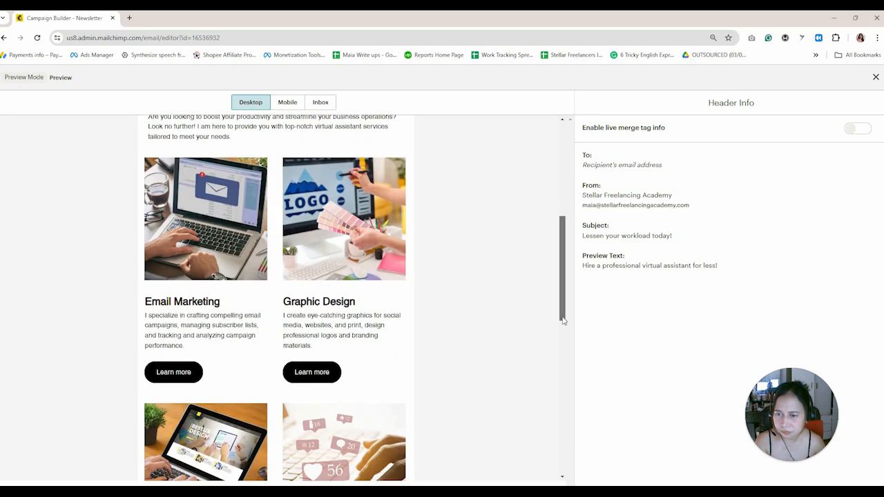
{"action": "left_click_drag", "start_coordinate": [563, 275], "coordinate": [562, 326]}
{"action": "scroll", "coordinate": [564, 373], "scroll_direction": "down", "scroll_amount": 3}
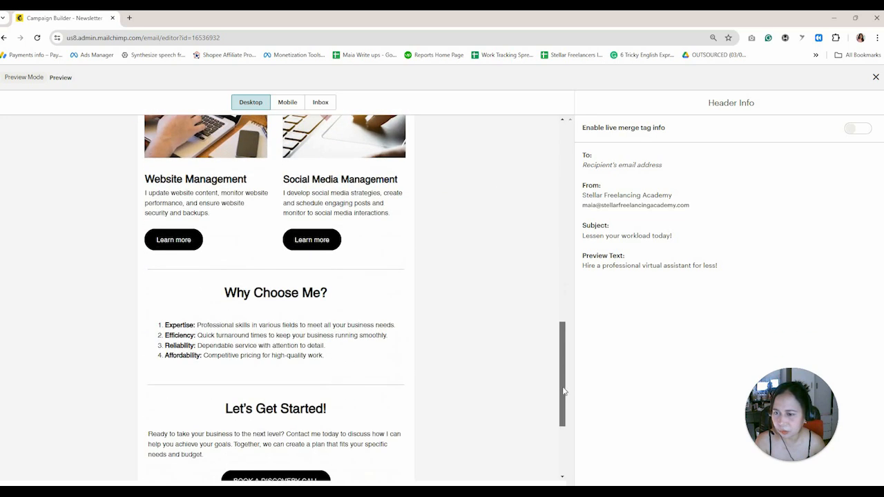
{"action": "scroll", "coordinate": [564, 400], "scroll_direction": "down", "scroll_amount": 2}
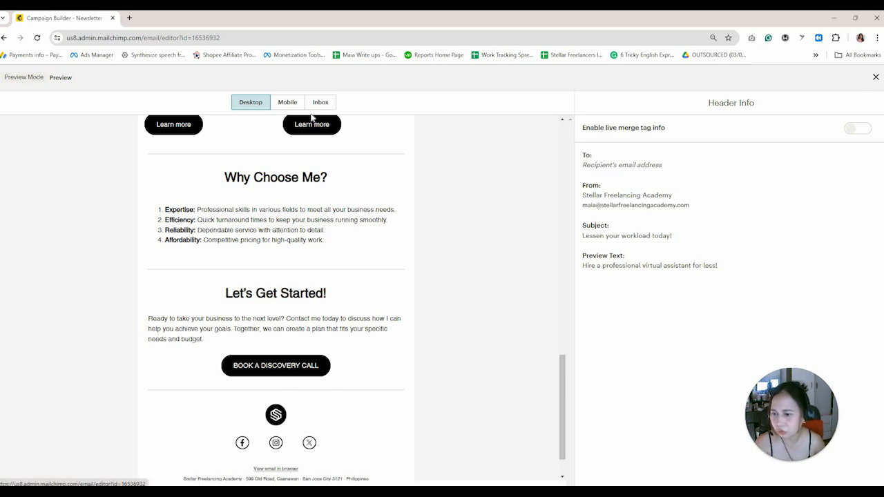
{"action": "left_click_drag", "start_coordinate": [563, 385], "coordinate": [577, 272]}
{"action": "scroll", "coordinate": [329, 288], "scroll_direction": "up", "scroll_amount": 1}
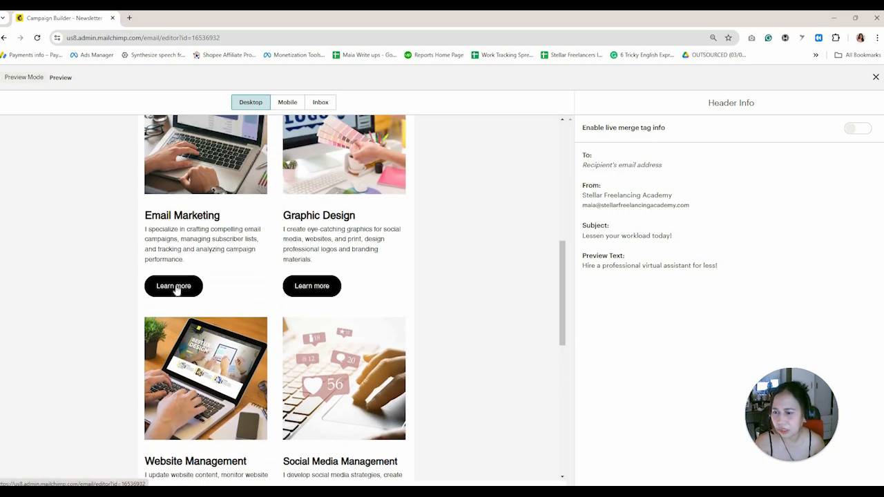
{"action": "left_click_drag", "start_coordinate": [562, 290], "coordinate": [575, 154]}
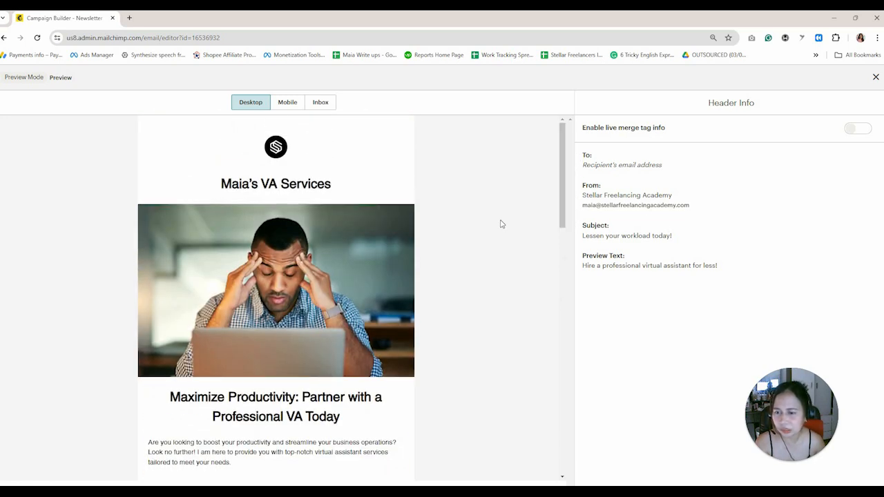
{"action": "left_click", "coordinate": [875, 76]}
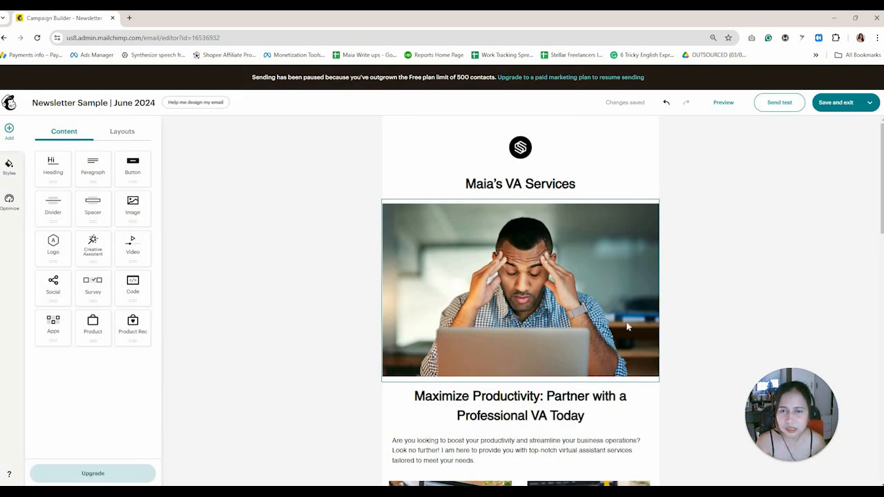
{"action": "left_click", "coordinate": [779, 105]}
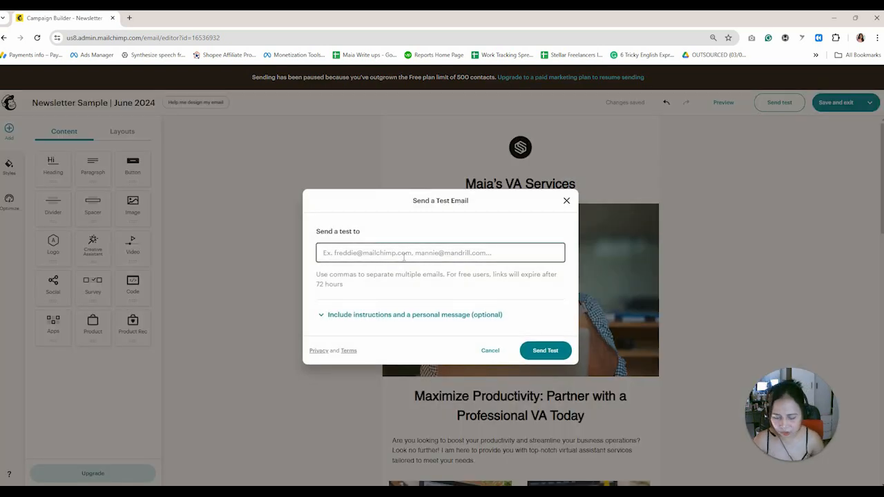
{"action": "type", "text": "c"}
{"action": "key", "text": "BackSpace"}
{"action": "key", "text": "BackSpace"}
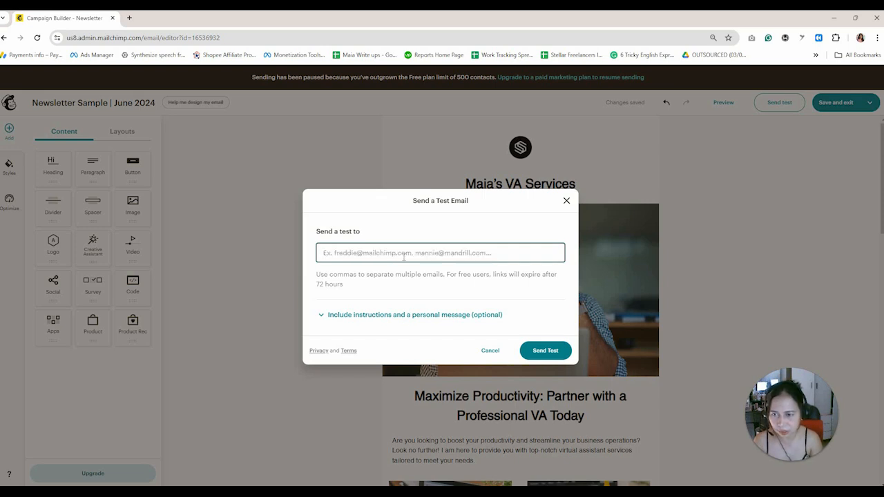
{"action": "type", "text": "vac"}
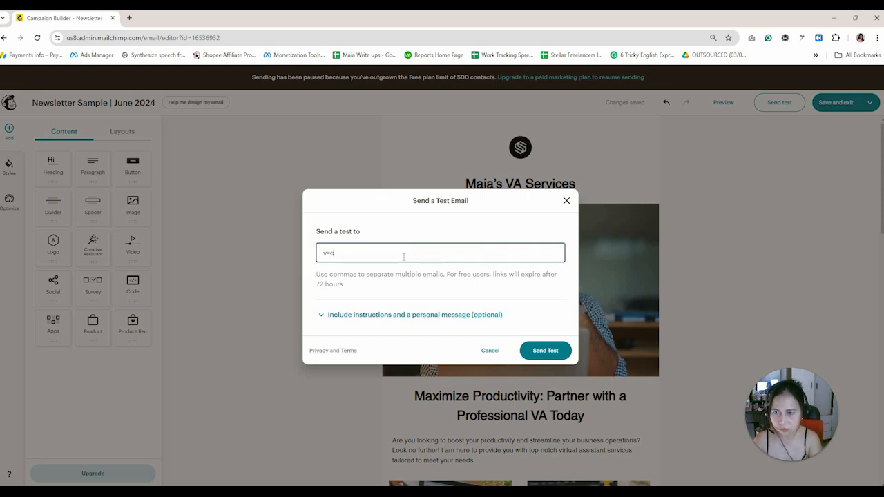
{"action": "key", "text": "BackSpace"}
{"action": "key", "text": "BackSpace"}
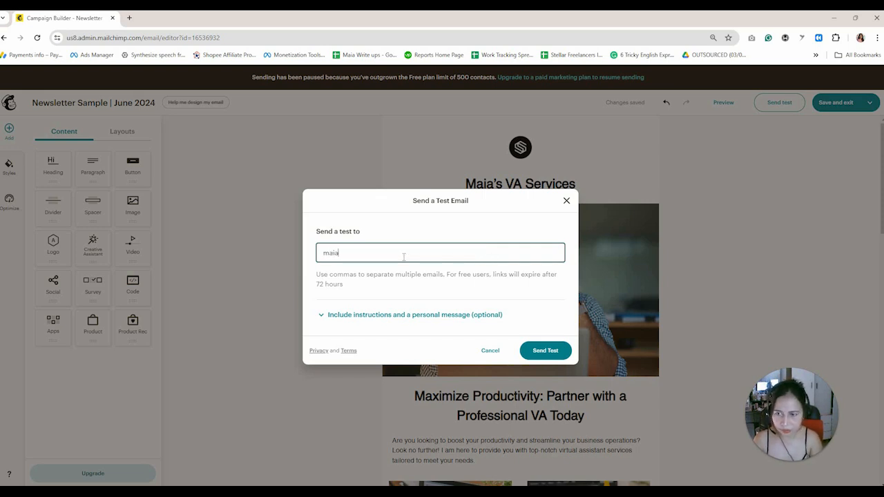
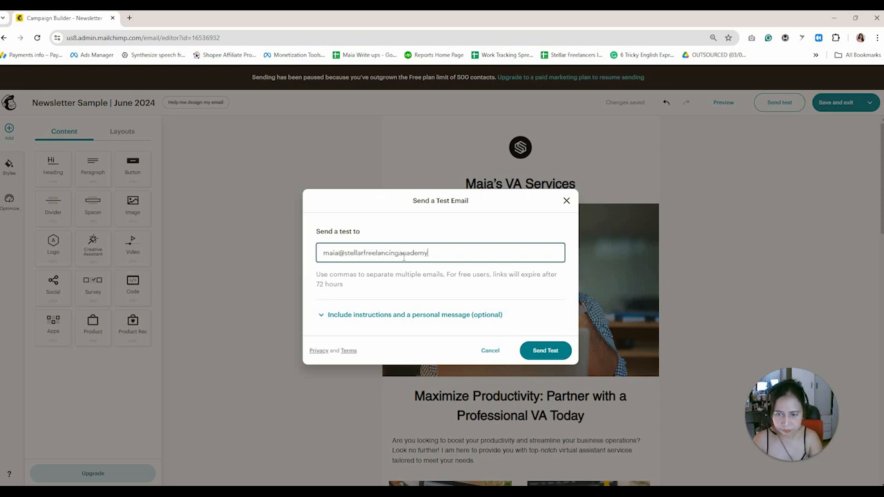
{"action": "left_click", "coordinate": [560, 351]}
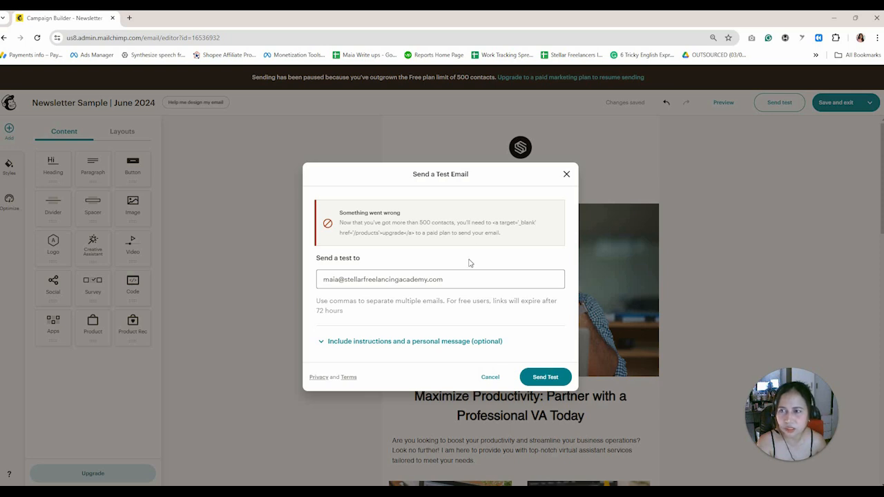
{"action": "left_click", "coordinate": [493, 380]}
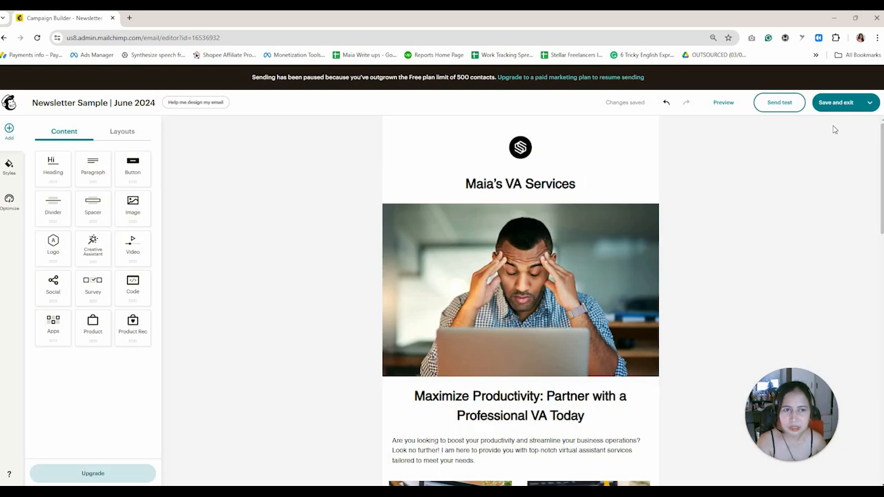
Save and exit the editor, then scroll through the Newsletter Sample | June 2024 checklist.
{"action": "left_click", "coordinate": [836, 104]}
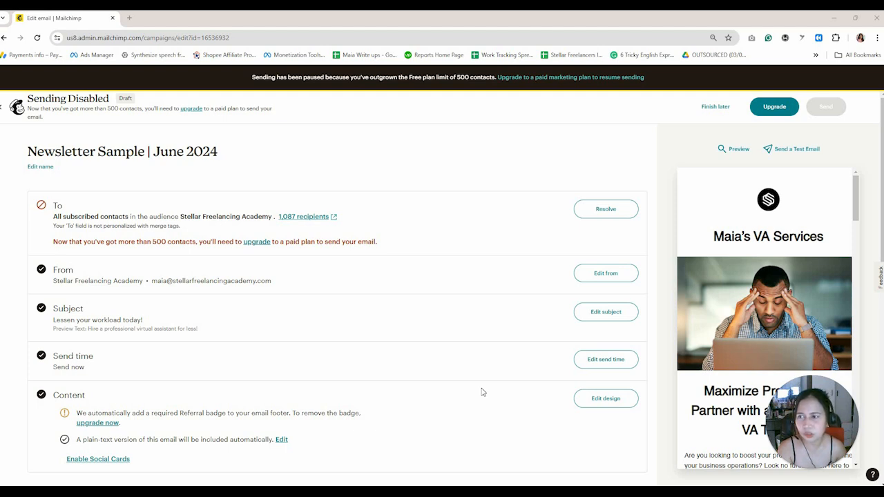
{"action": "scroll", "coordinate": [482, 391], "scroll_direction": "down", "scroll_amount": 1}
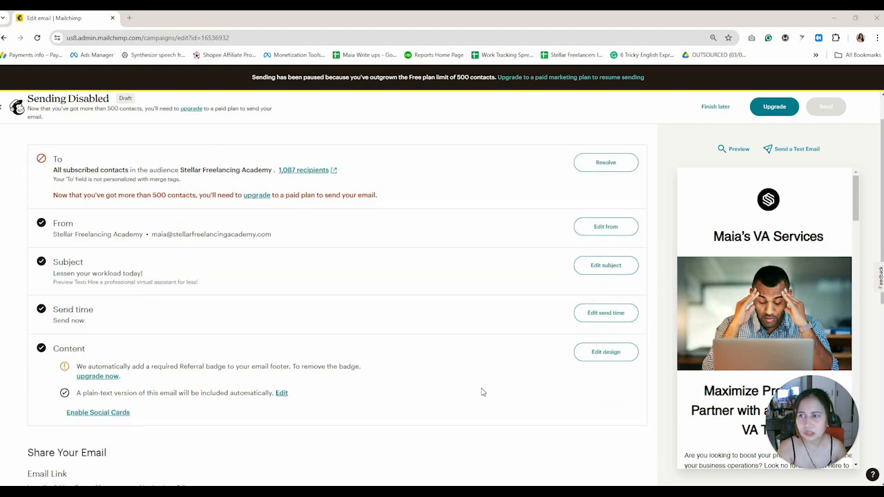
{"action": "scroll", "coordinate": [482, 391], "scroll_direction": "down", "scroll_amount": 2}
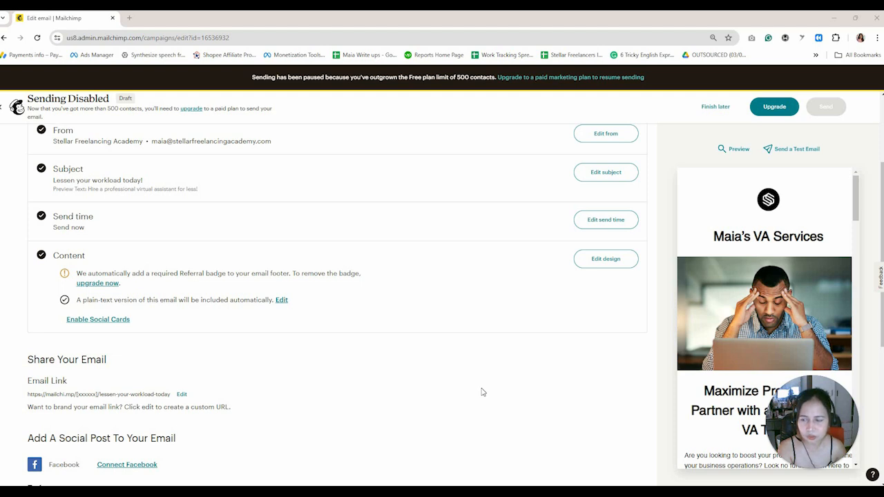
{"action": "scroll", "coordinate": [482, 391], "scroll_direction": "up", "scroll_amount": 2}
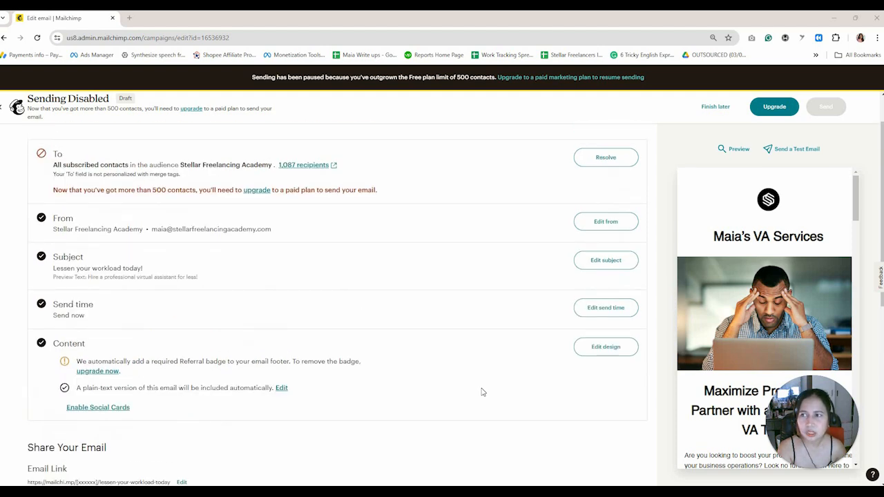
{"action": "scroll", "coordinate": [482, 391], "scroll_direction": "down", "scroll_amount": 1}
{"action": "scroll", "coordinate": [482, 391], "scroll_direction": "up", "scroll_amount": 2}
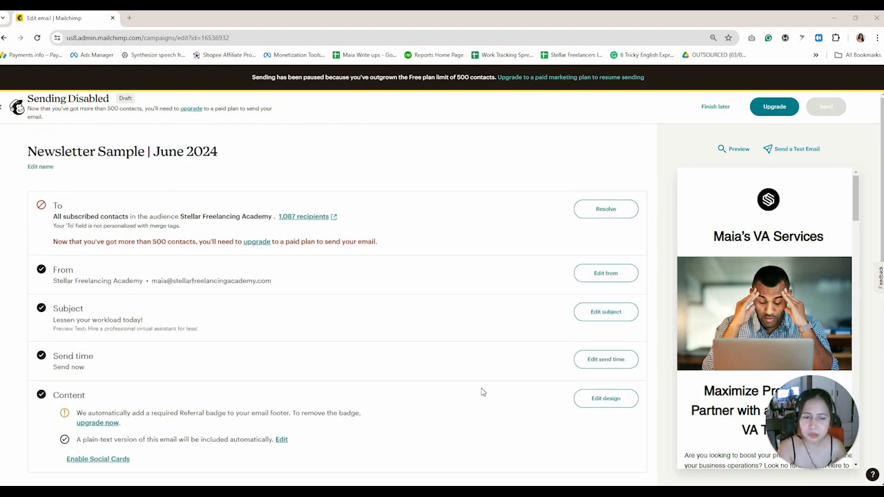